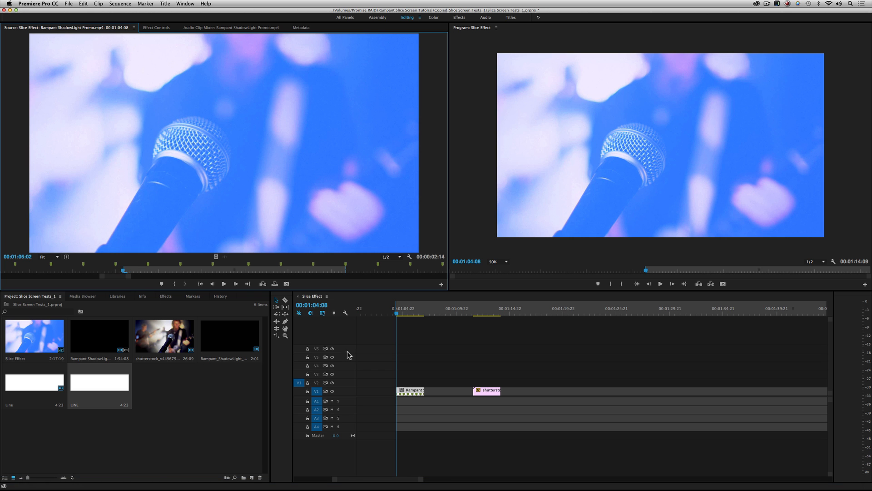
Step frame by frame through the opening frames of the Rampant clip to examine how its image jumps in scale and position.
{"action": "left_click", "coordinate": [397, 314]}
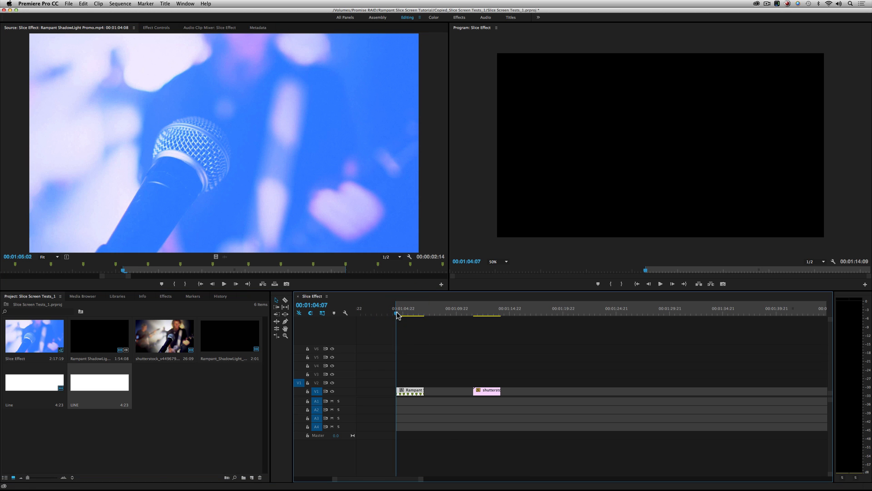
{"action": "key", "text": "Right"}
{"action": "key", "text": "Right"}
{"action": "key", "text": "Right"}
{"action": "key", "text": "Left"}
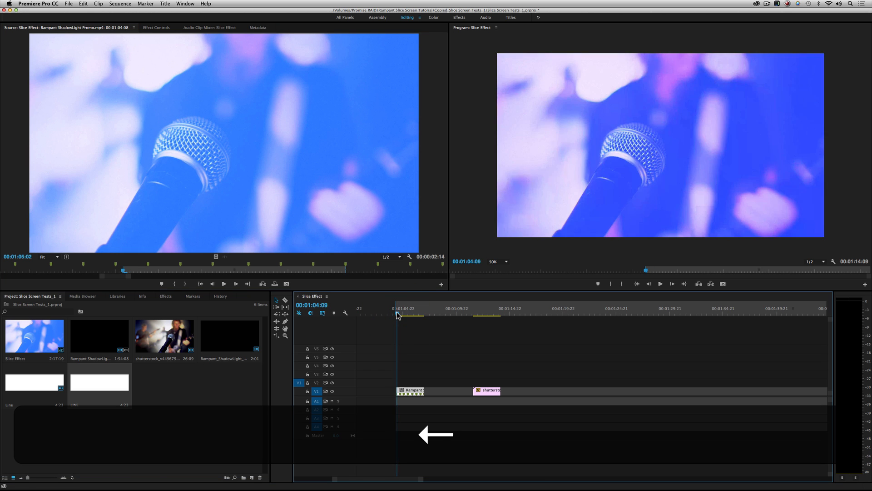
{"action": "key", "text": "Left"}
{"action": "key", "text": "Right"}
{"action": "key", "text": "Right"}
{"action": "key", "text": "Right"}
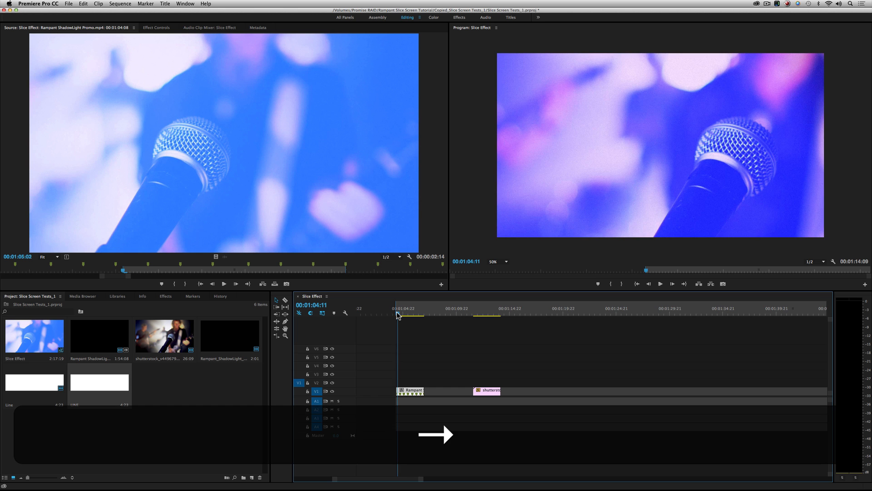
{"action": "key", "text": "Right"}
{"action": "key", "text": "Right"}
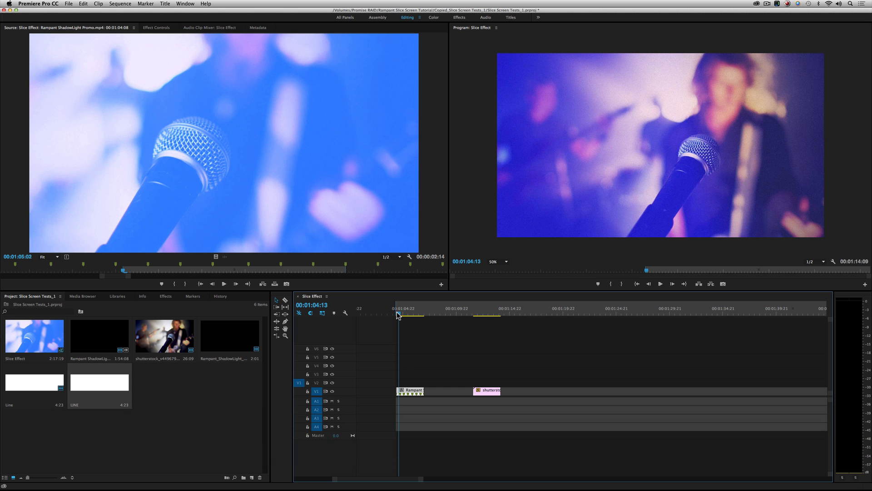
{"action": "key", "text": "Left"}
{"action": "key", "text": "Left"}
{"action": "key", "text": "Right"}
{"action": "key", "text": "Right"}
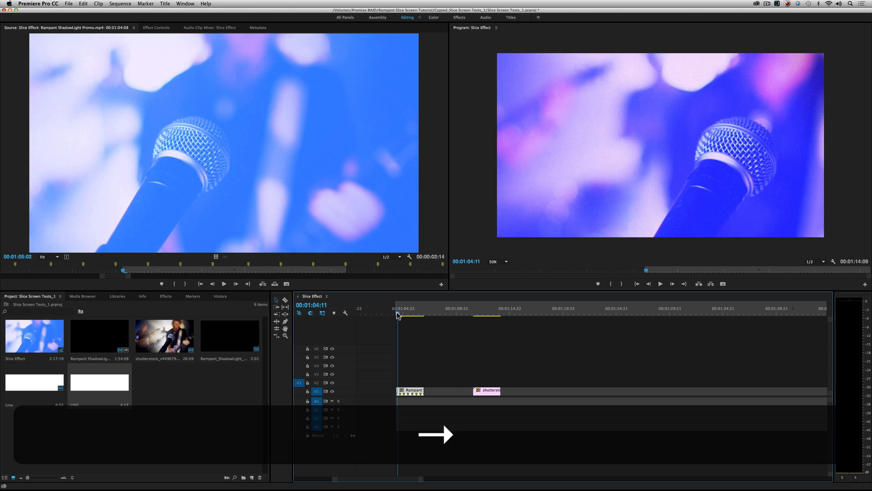
{"action": "key", "text": "Left"}
{"action": "key", "text": "Left"}
{"action": "key", "text": "Left"}
{"action": "key", "text": "Left"}
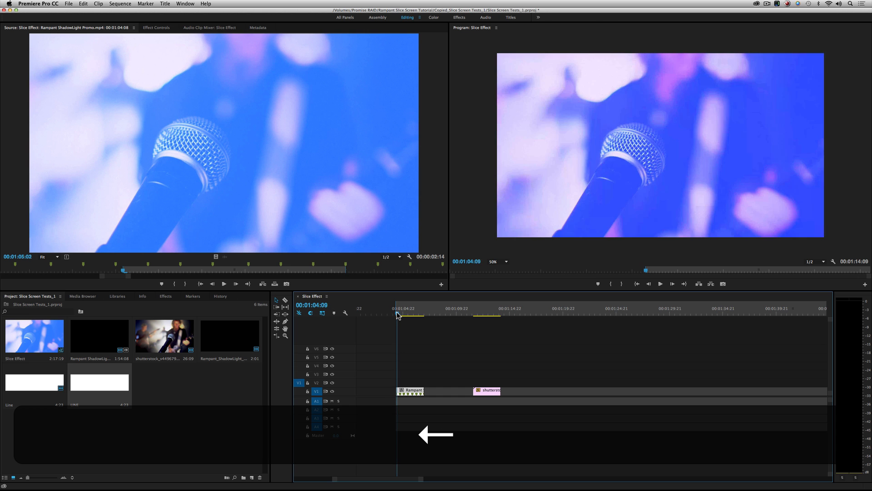
{"action": "key", "text": "Right"}
{"action": "key", "text": "Right"}
{"action": "key", "text": "Right"}
{"action": "key", "text": "Right"}
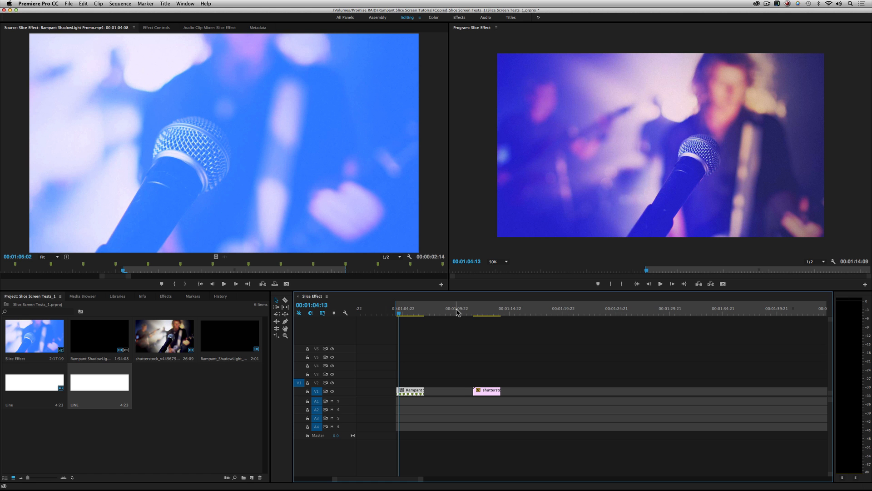
Play the unanimated shutterstock clip from its beginning in the Slice Effect sequence.
{"action": "left_click_drag", "start_coordinate": [484, 314], "coordinate": [474, 314]}
{"action": "key", "text": "space"}
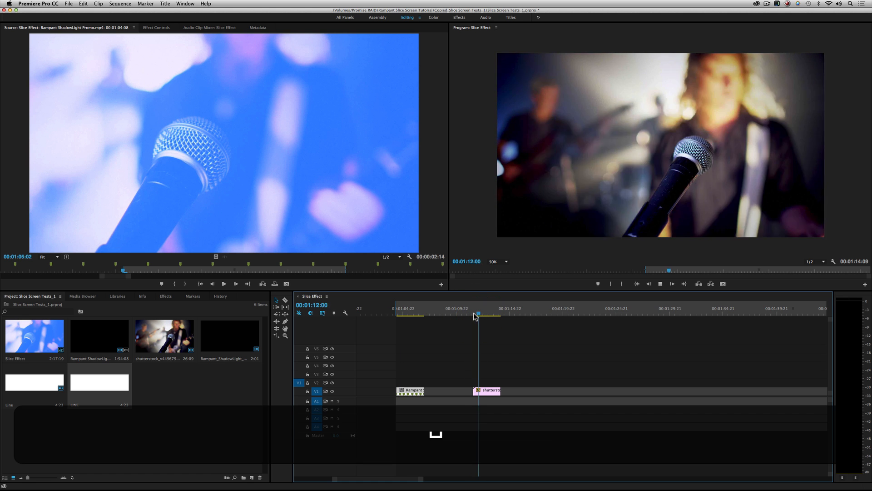
{"action": "left_click", "coordinate": [474, 314]}
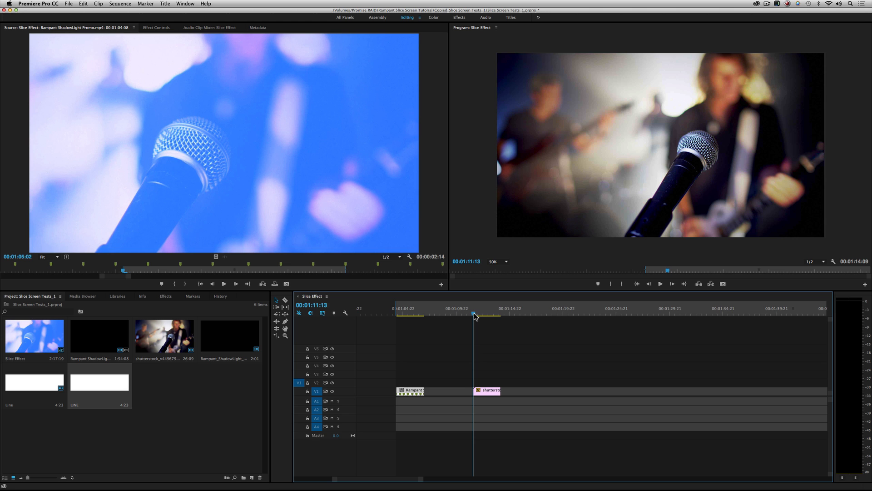
Enable Position and Scale keyframing in the shutterstock clip's Motion effect at 00:01:11:19, keeping the default framing.
{"action": "left_click_drag", "start_coordinate": [475, 316], "coordinate": [476, 316]}
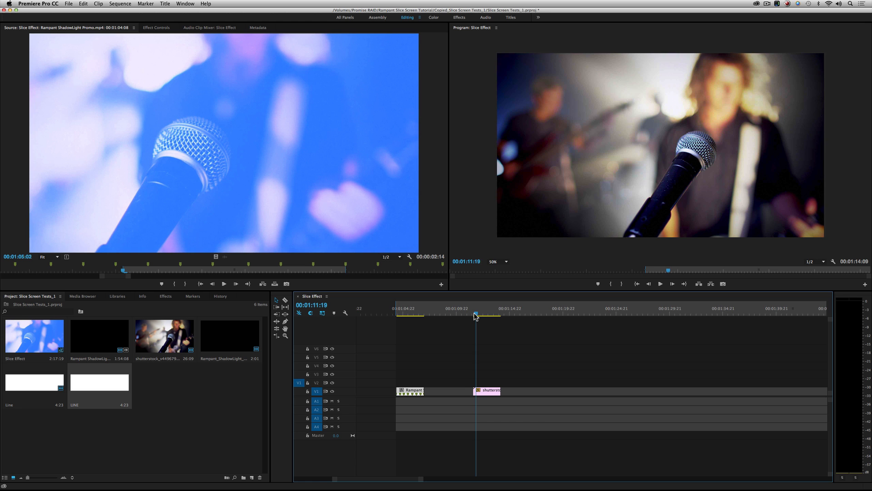
{"action": "left_click", "coordinate": [490, 392]}
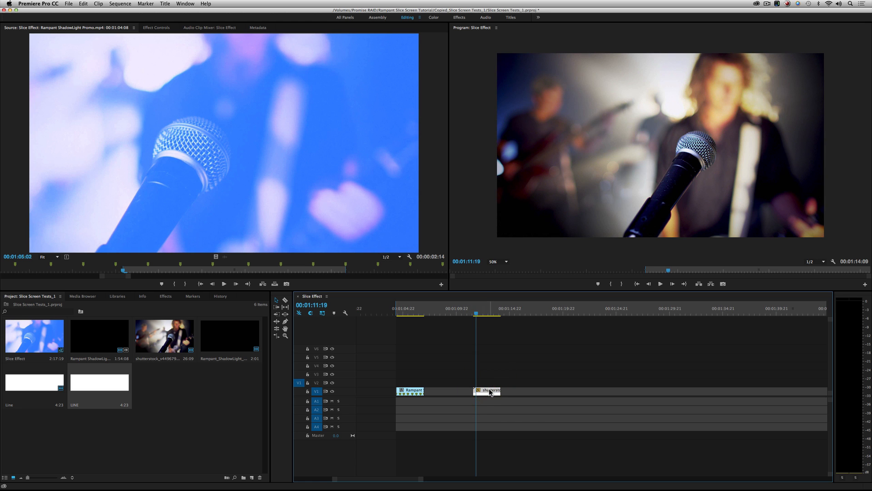
{"action": "key", "text": "shift+5"}
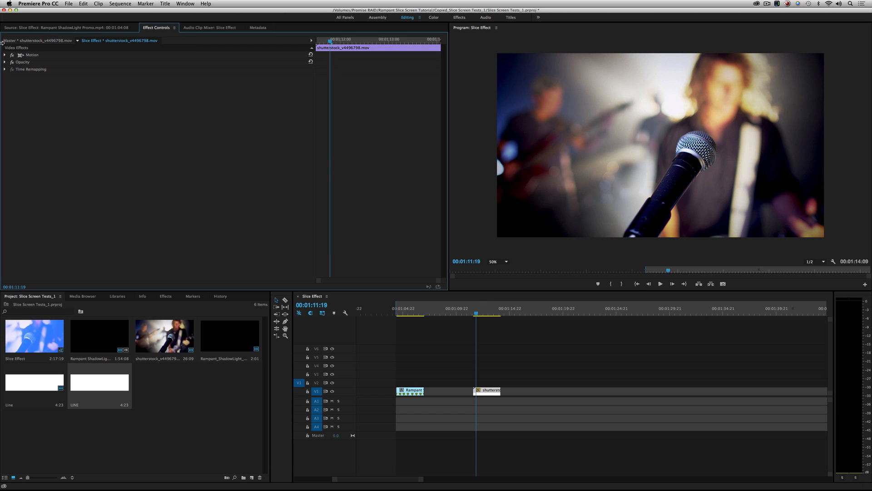
{"action": "left_click", "coordinate": [5, 55]}
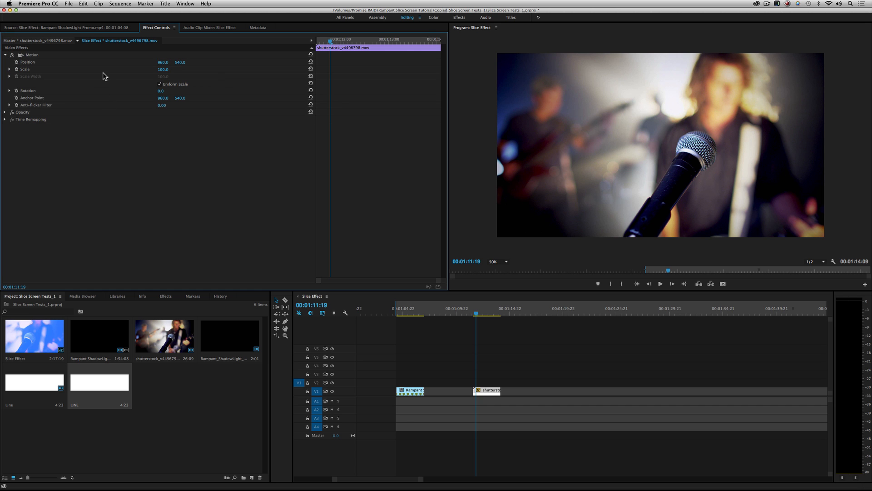
{"action": "left_click", "coordinate": [16, 69]}
At the shutterstock clip's first frame, 00:01:11:12, keyframe Scale at 165 and horizontal Position at 336.
{"action": "left_click_drag", "start_coordinate": [330, 40], "coordinate": [315, 40]}
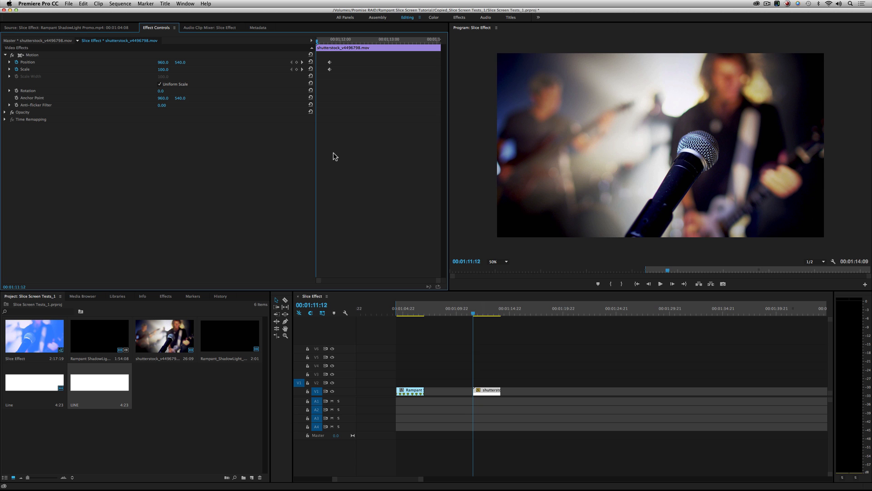
{"action": "left_click", "coordinate": [162, 69]}
{"action": "type", "text": "120"}
{"action": "key", "text": "Return"}
{"action": "left_click_drag", "start_coordinate": [163, 69], "coordinate": [183, 69]}
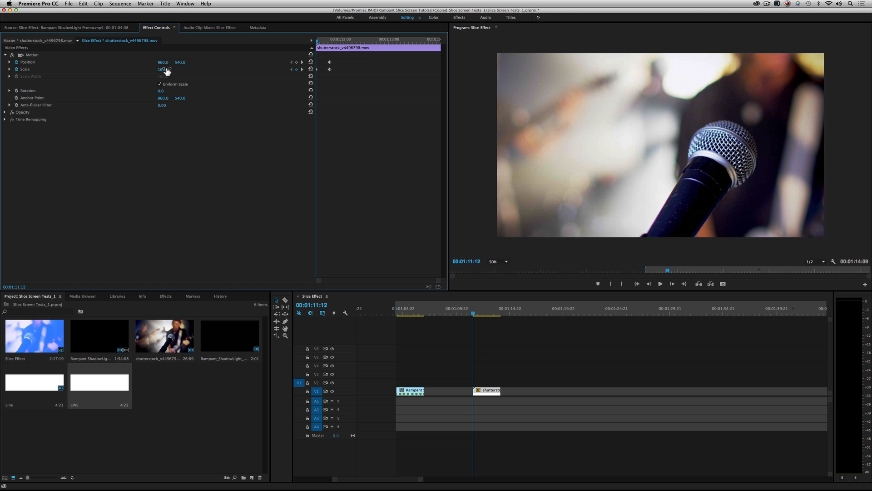
{"action": "left_click_drag", "start_coordinate": [163, 62], "coordinate": [132, 62]}
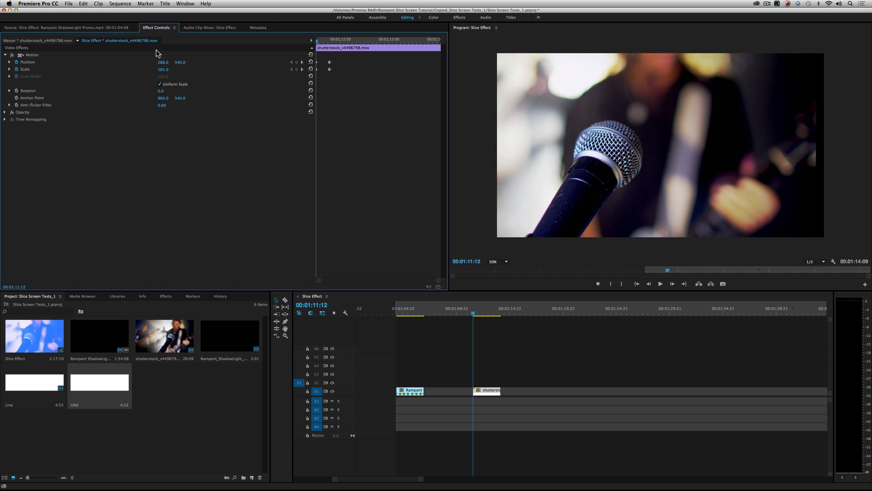
{"action": "left_click_drag", "start_coordinate": [163, 65], "coordinate": [168, 65]}
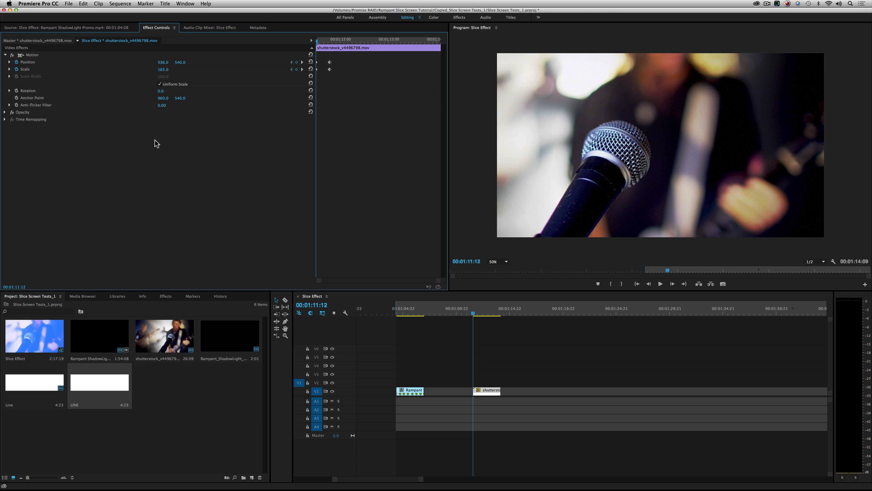
Three frames into the clip, at 00:01:11:15, keyframe Scale at 196.1 and Position at 887.4, 418.
{"action": "key", "text": "Right"}
{"action": "key", "text": "Right"}
{"action": "key", "text": "Right"}
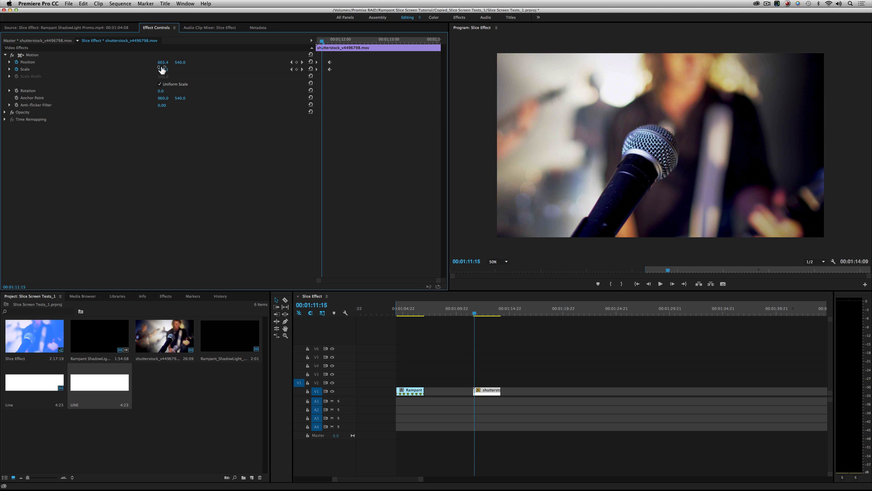
{"action": "mouse_move", "coordinate": [162, 72]}
{"action": "left_mouse_down"}
{"action": "mouse_move", "coordinate": [188, 71]}
{"action": "mouse_move", "coordinate": [166, 71]}
{"action": "left_mouse_up"}
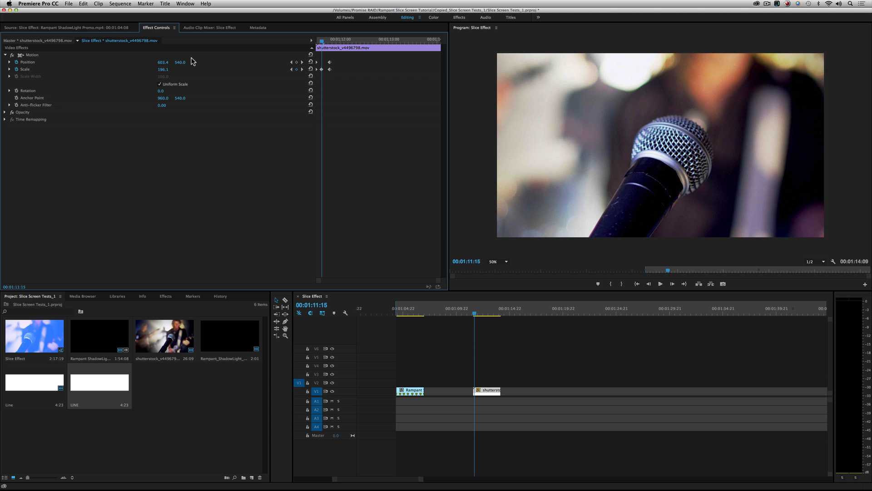
{"action": "left_click_drag", "start_coordinate": [163, 62], "coordinate": [131, 64]}
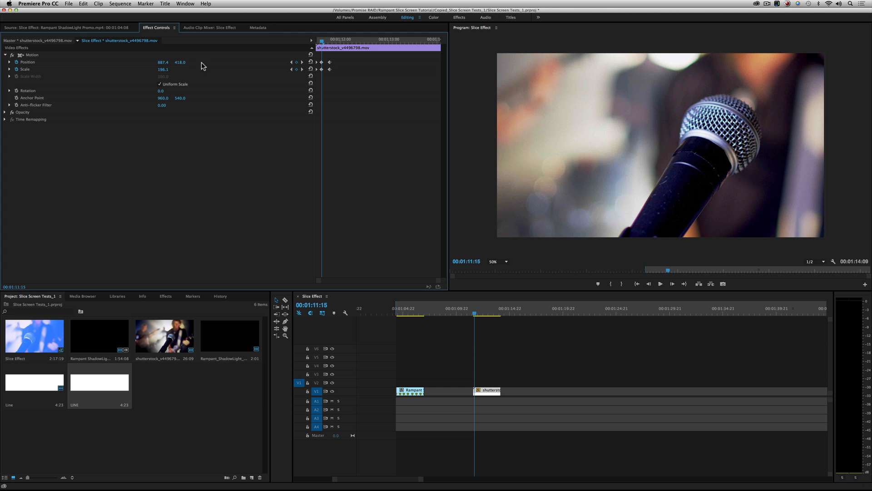
Play the keyframed clip and step through its opening frames to examine how the motion changes between keyframes.
{"action": "left_click", "coordinate": [473, 313]}
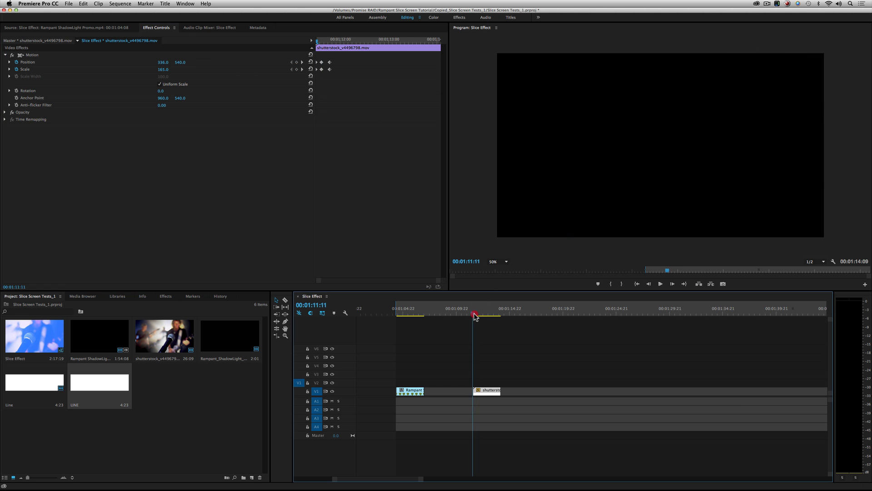
{"action": "left_click_drag", "start_coordinate": [476, 316], "coordinate": [474, 317]}
{"action": "key", "text": "space"}
{"action": "left_click", "coordinate": [474, 314]}
{"action": "key", "text": "space"}
{"action": "left_click", "coordinate": [475, 314]}
{"action": "left_click", "coordinate": [474, 313]}
{"action": "left_click_drag", "start_coordinate": [475, 314], "coordinate": [474, 311]}
{"action": "key", "text": "Right"}
{"action": "key", "text": "Right"}
{"action": "key", "text": "Right"}
{"action": "key", "text": "Right"}
{"action": "key", "text": "Right"}
{"action": "key", "text": "Right"}
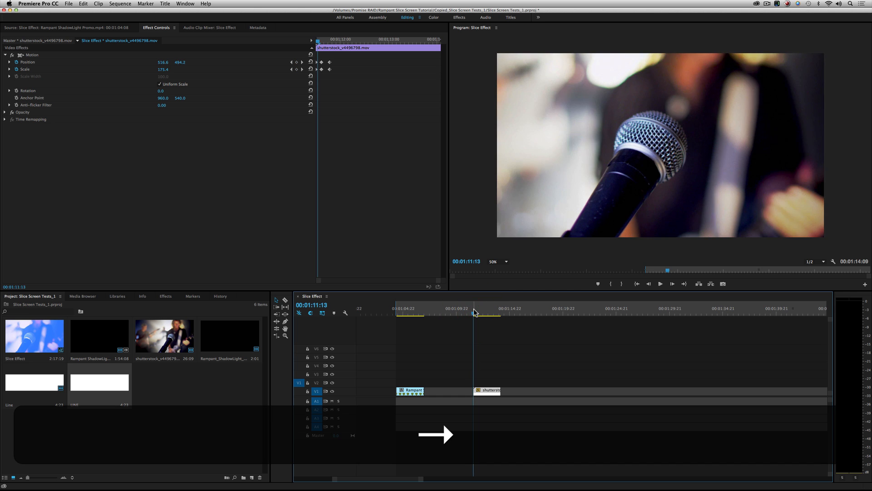
{"action": "key", "text": "Right"}
{"action": "key", "text": "Right"}
{"action": "key", "text": "Right"}
{"action": "key", "text": "Right"}
{"action": "key", "text": "Left"}
{"action": "key", "text": "Left"}
{"action": "key", "text": "Left"}
{"action": "key", "text": "Left"}
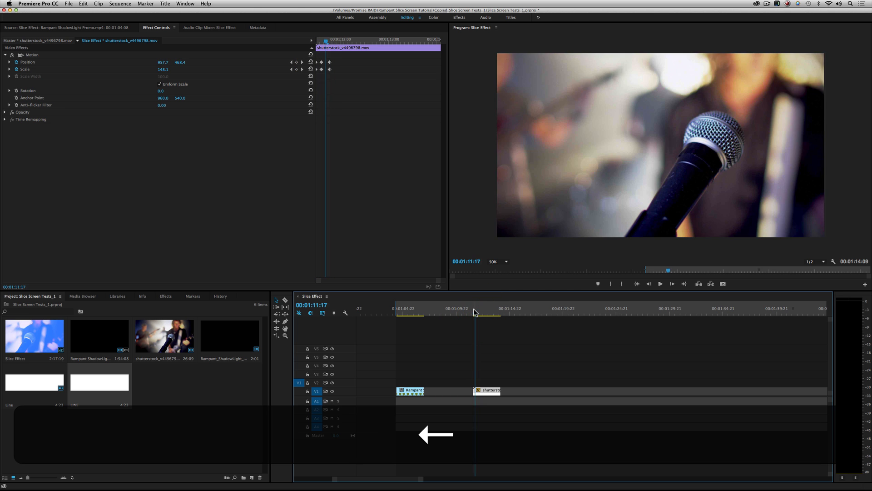
{"action": "key", "text": "Left"}
{"action": "key", "text": "Left"}
{"action": "key", "text": "Left"}
{"action": "key", "text": "Left"}
{"action": "key", "text": "Left"}
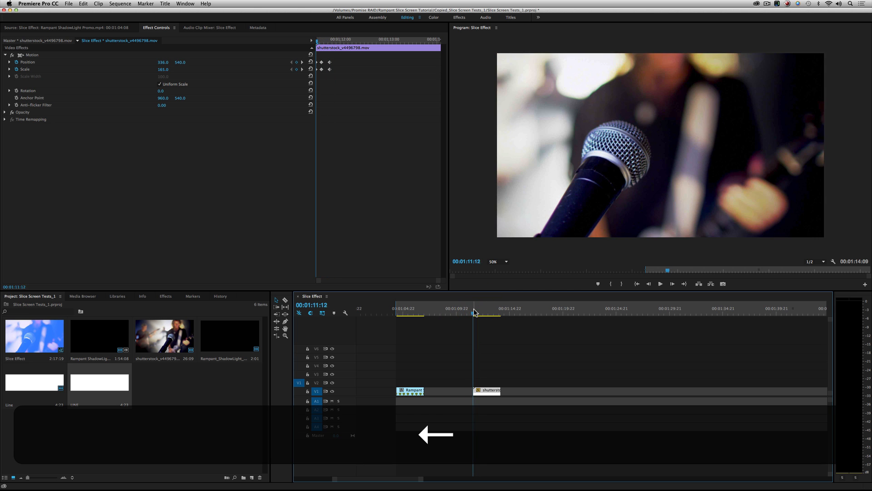
Set the temporal interpolation of all Position and Scale keyframes to Hold.
{"action": "left_click_drag", "start_coordinate": [347, 58], "coordinate": [315, 76]}
{"action": "right_click", "coordinate": [330, 73]}
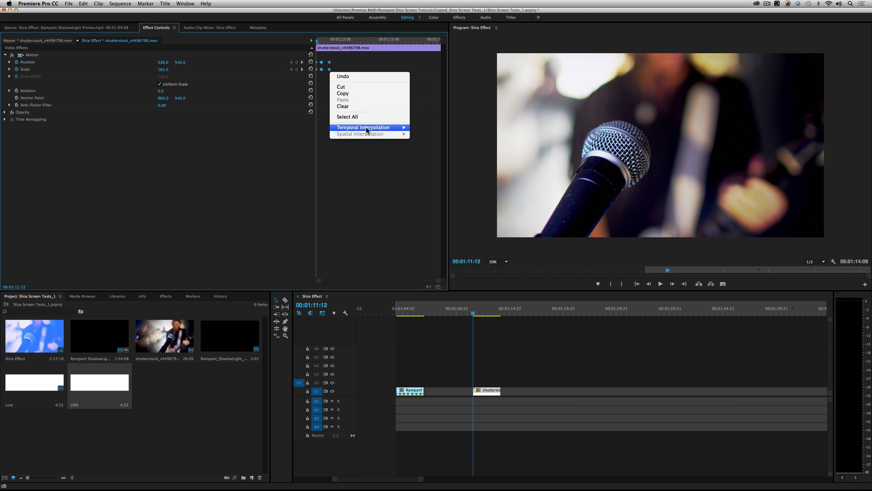
{"action": "mouse_move", "coordinate": [366, 130]}
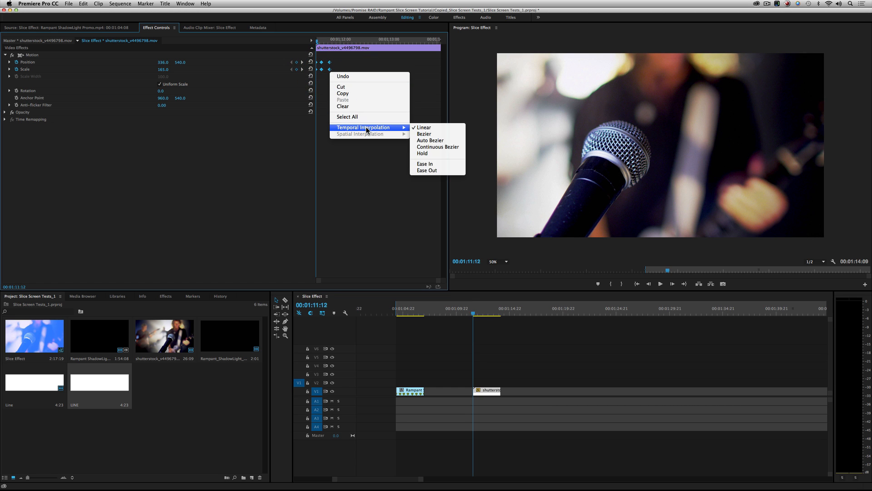
{"action": "left_click", "coordinate": [437, 155]}
Replay the clip's opening and step through it frame by frame to check the jumps between the hold keyframes.
{"action": "left_click", "coordinate": [472, 314]}
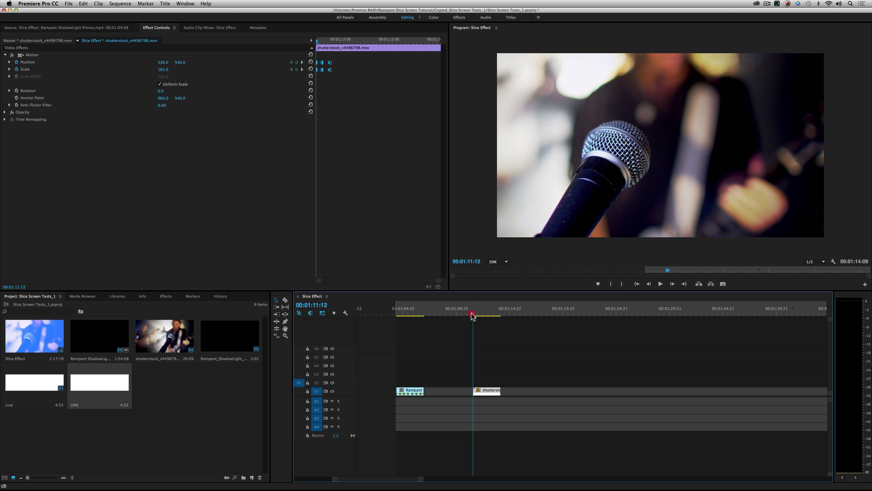
{"action": "left_click", "coordinate": [471, 314]}
{"action": "key", "text": "space"}
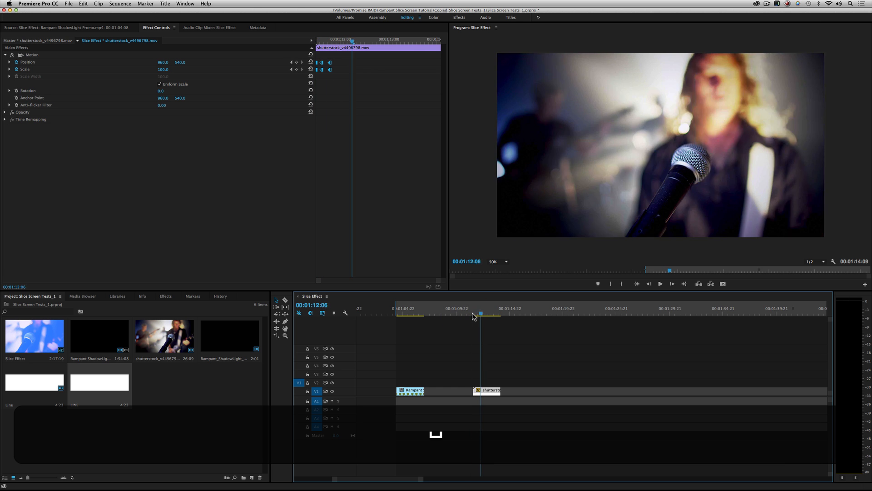
{"action": "left_click", "coordinate": [473, 313]}
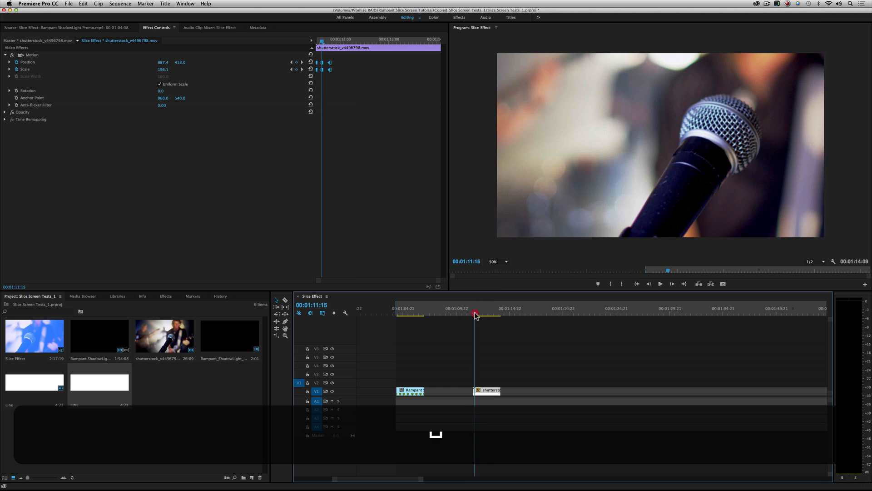
{"action": "key", "text": "Right"}
{"action": "key", "text": "Right"}
{"action": "key", "text": "Right"}
{"action": "key", "text": "Right"}
{"action": "key", "text": "Right"}
{"action": "key", "text": "Right"}
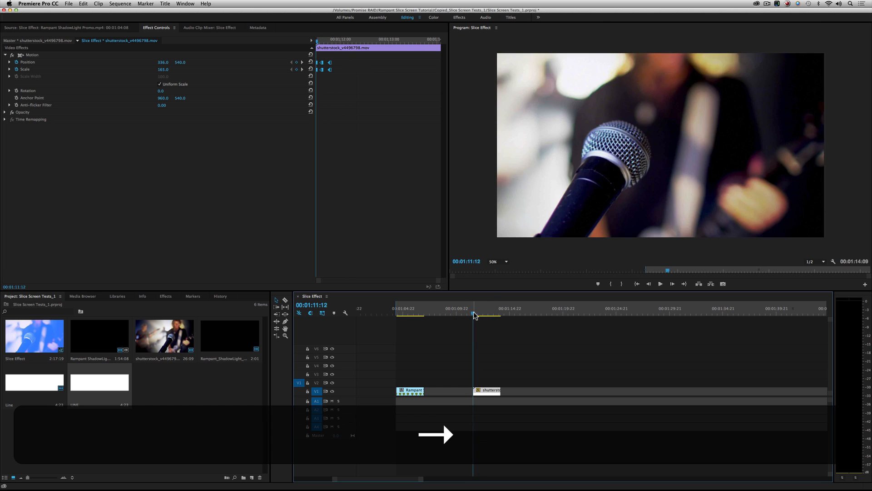
{"action": "key", "text": "Right"}
{"action": "key", "text": "Left"}
{"action": "key", "text": "Left"}
{"action": "key", "text": "Left"}
{"action": "key", "text": "Left"}
{"action": "key", "text": "Left"}
{"action": "key", "text": "Left"}
{"action": "key", "text": "Left"}
{"action": "key", "text": "Right"}
{"action": "key", "text": "Right"}
{"action": "key", "text": "Right"}
{"action": "key", "text": "Right"}
{"action": "key", "text": "Right"}
{"action": "key", "text": "Right"}
{"action": "key", "text": "Right"}
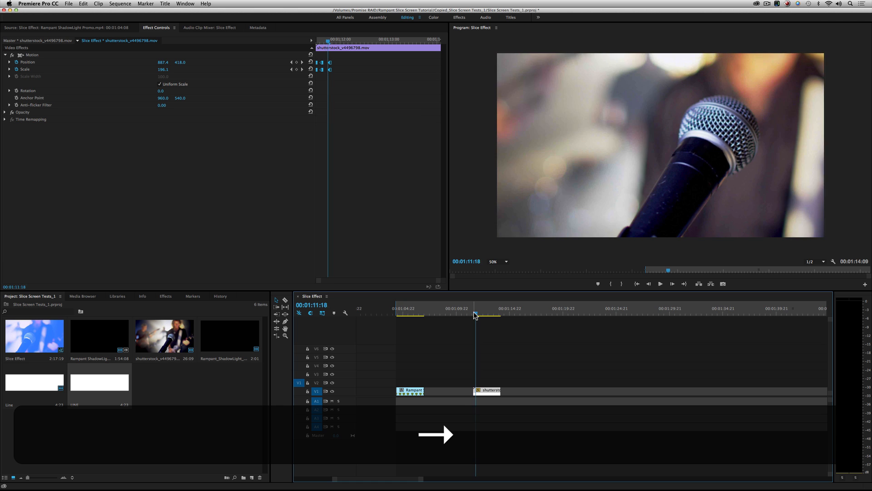
{"action": "key", "text": "Left"}
{"action": "key", "text": "Left"}
{"action": "key", "text": "Left"}
{"action": "key", "text": "Left"}
{"action": "key", "text": "Left"}
{"action": "key", "text": "Left"}
{"action": "key", "text": "Left"}
{"action": "key", "text": "Left"}
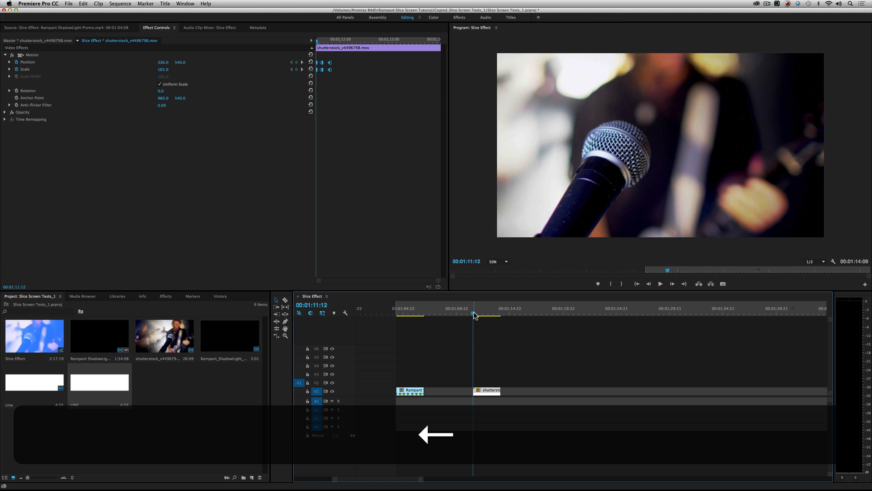
{"action": "key", "text": "Right"}
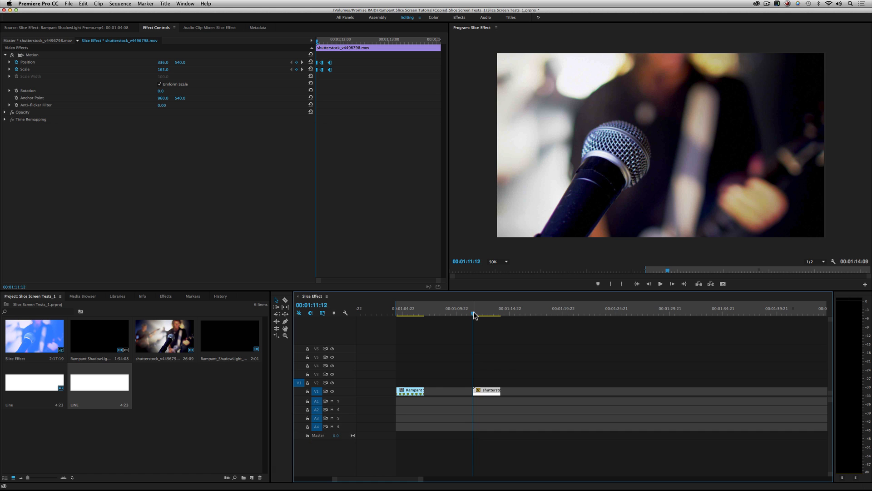
{"action": "key", "text": "space"}
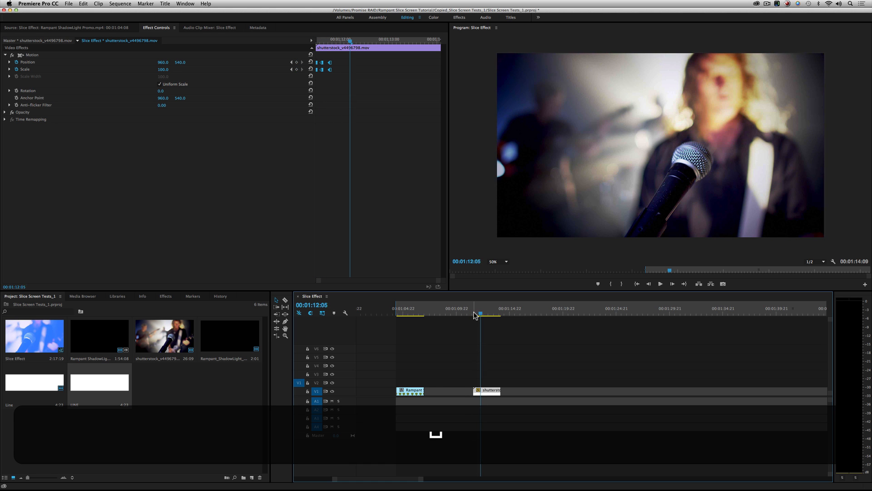
{"action": "left_click", "coordinate": [473, 313]}
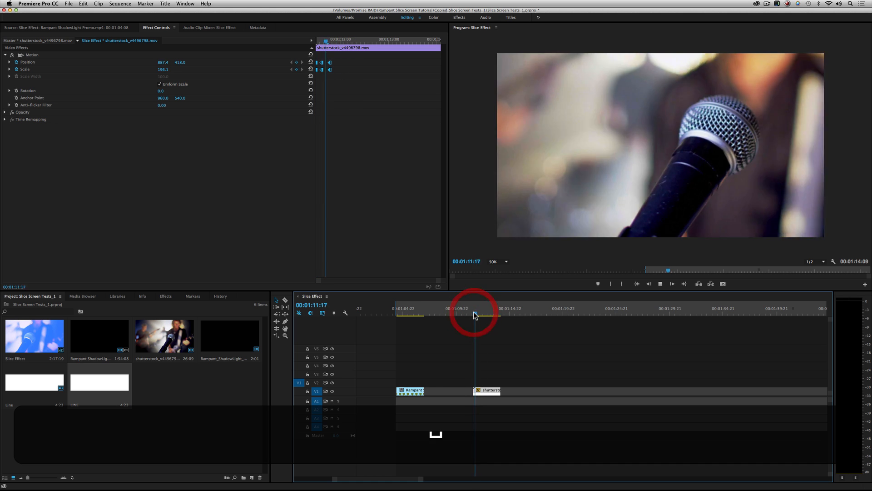
Play the opening of the hold-keyframed shutterstock clip again to check its abrupt position and scale changes.
{"action": "left_click", "coordinate": [473, 312]}
{"action": "left_click", "coordinate": [474, 312]}
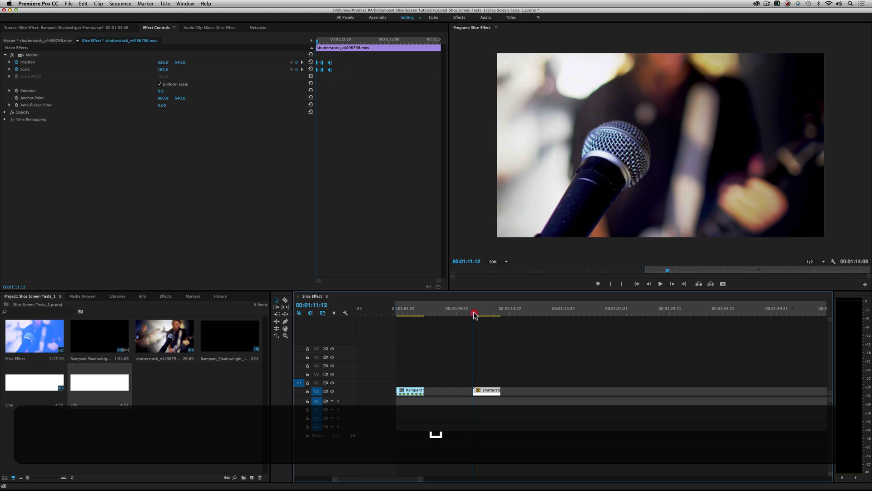
{"action": "left_click", "coordinate": [473, 312]}
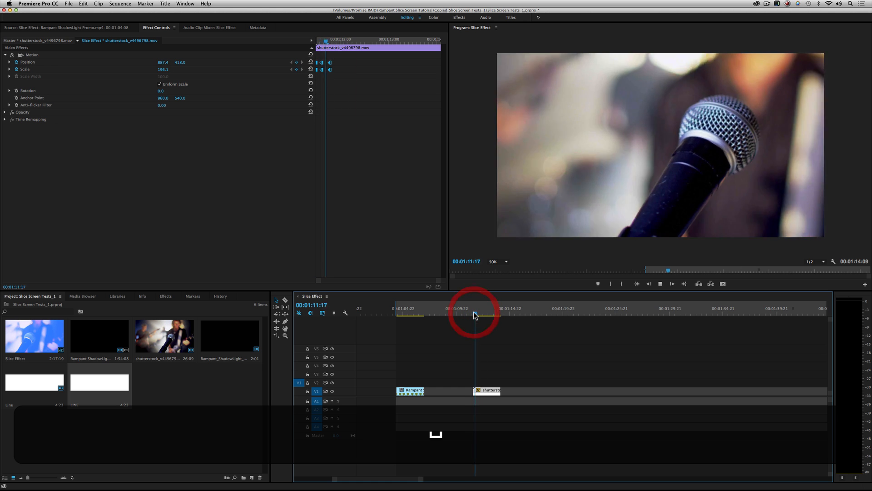
{"action": "key", "text": "space"}
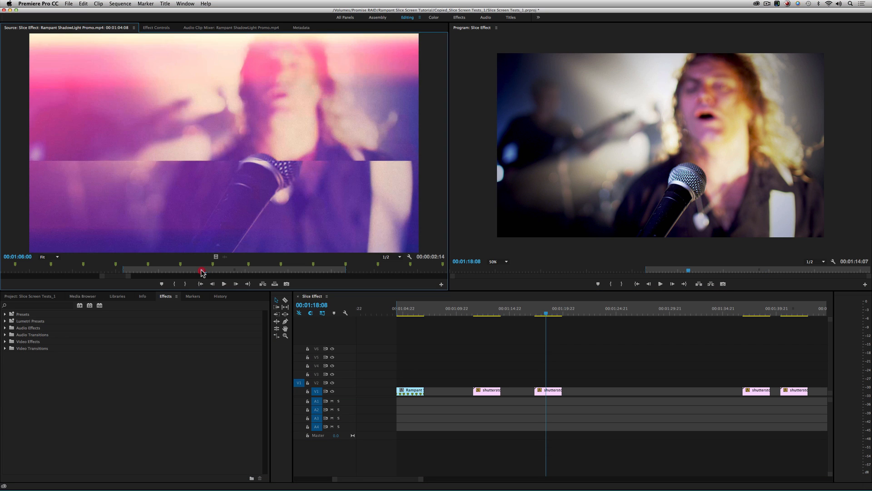
Place the playhead at 00:01:18:07 and duplicate the second shutterstock clip onto track V2 directly above the original.
{"action": "left_click_drag", "start_coordinate": [194, 272], "coordinate": [198, 272]}
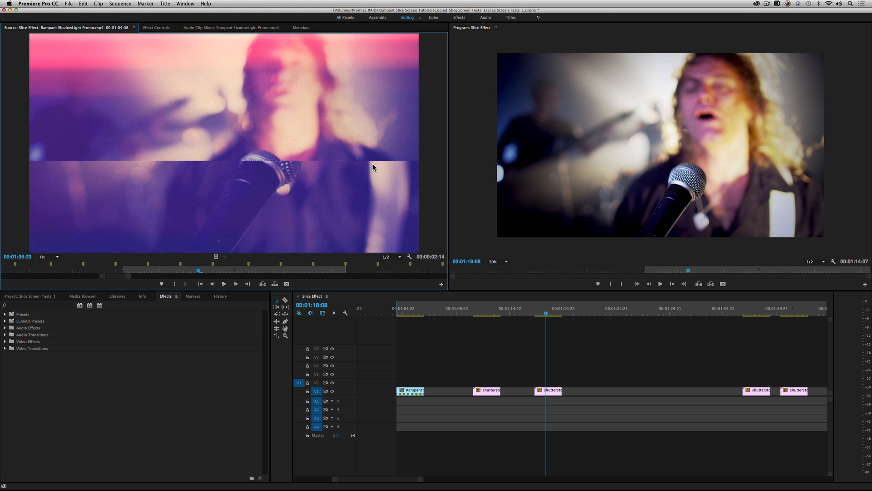
{"action": "left_click", "coordinate": [558, 330]}
{"action": "mouse_move", "coordinate": [546, 314]}
{"action": "left_mouse_down"}
{"action": "mouse_move", "coordinate": [536, 313]}
{"action": "mouse_move", "coordinate": [546, 316]}
{"action": "left_mouse_up"}
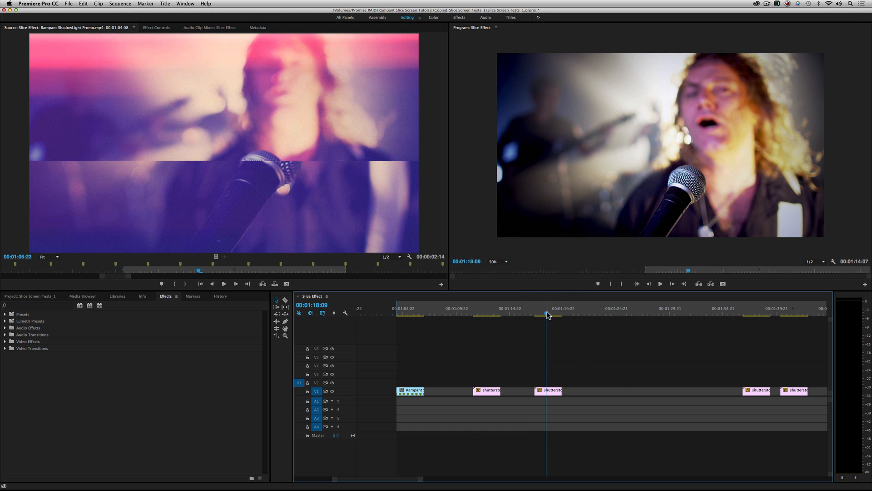
{"action": "left_click", "coordinate": [546, 314]}
{"action": "left_click_drag", "start_coordinate": [546, 313], "coordinate": [546, 313]}
{"action": "left_click", "coordinate": [551, 391]}
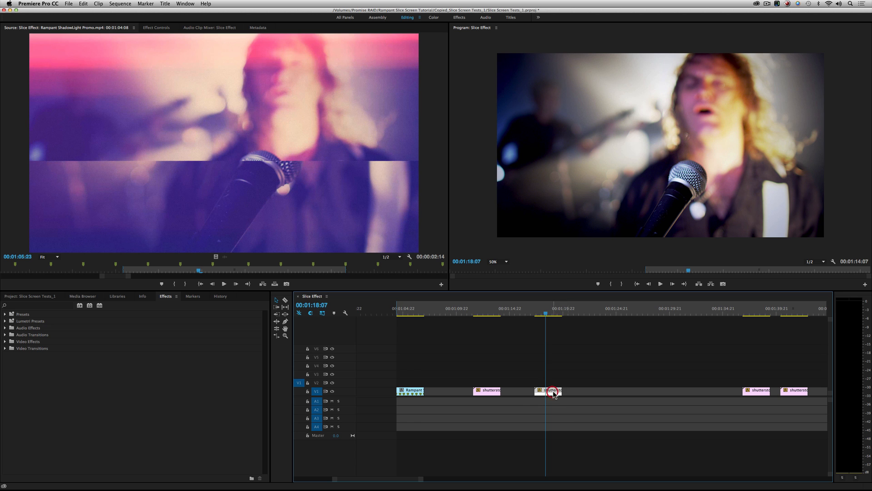
{"action": "key", "text": "alt"}
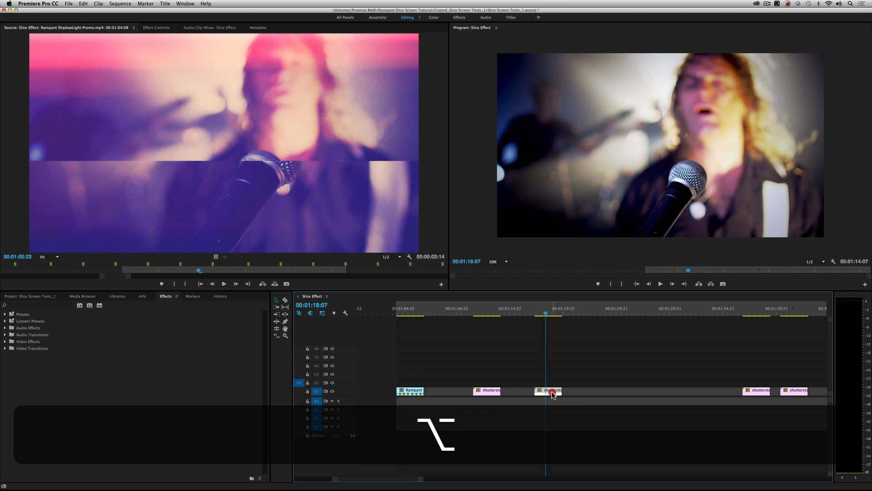
{"action": "left_click_drag", "start_coordinate": [551, 390], "coordinate": [552, 382]}
{"action": "left_click", "coordinate": [553, 383]}
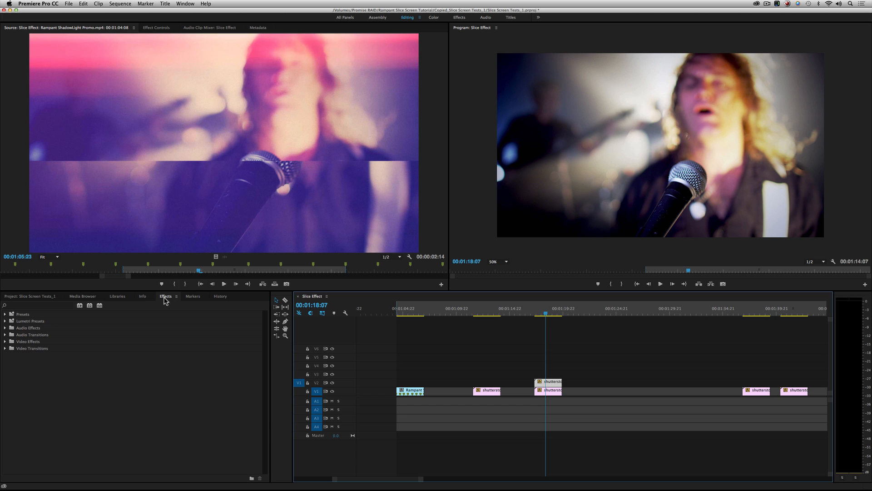
Apply the Crop video effect from the Transform group to the duplicated clip on V2.
{"action": "left_click", "coordinate": [5, 342]}
{"action": "left_click", "coordinate": [9, 430]}
{"action": "left_click_drag", "start_coordinate": [26, 439], "coordinate": [544, 380]}
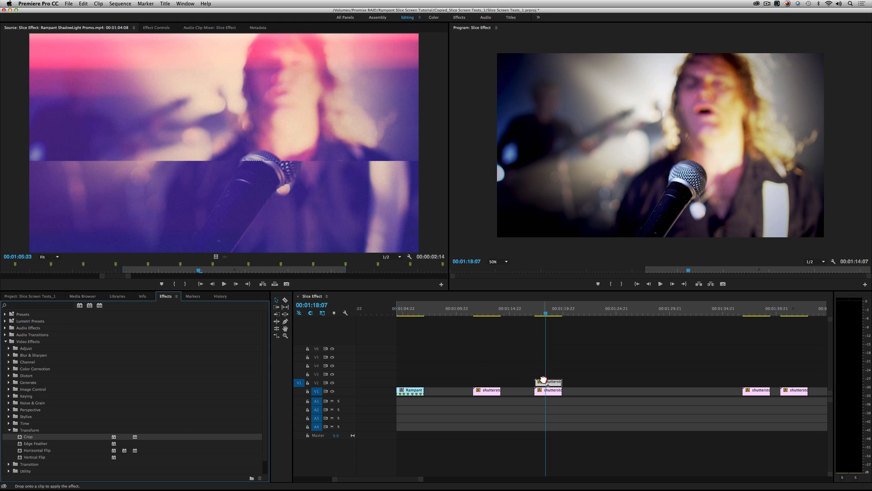
{"action": "left_click_drag", "start_coordinate": [543, 379], "coordinate": [543, 380]}
{"action": "left_click", "coordinate": [544, 381]}
Set the V2 copy's Crop Top to 54% and its Scale to 174.
{"action": "key", "text": "shift+5"}
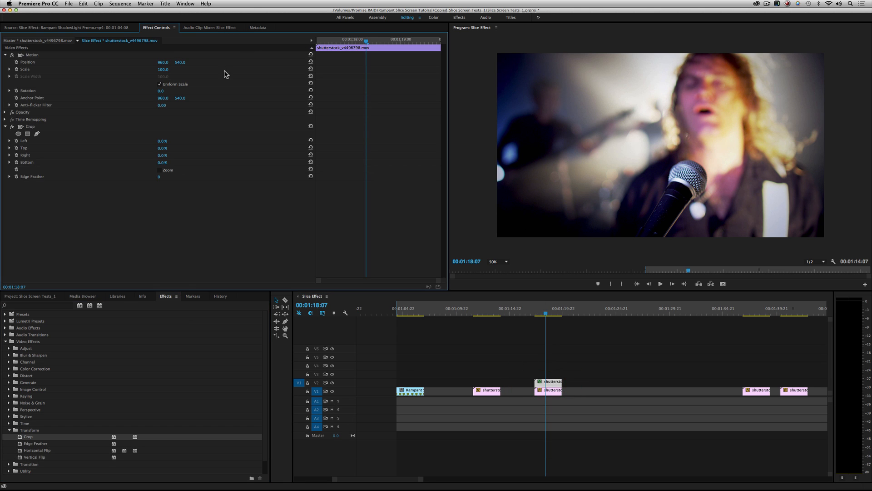
{"action": "left_click", "coordinate": [26, 126]}
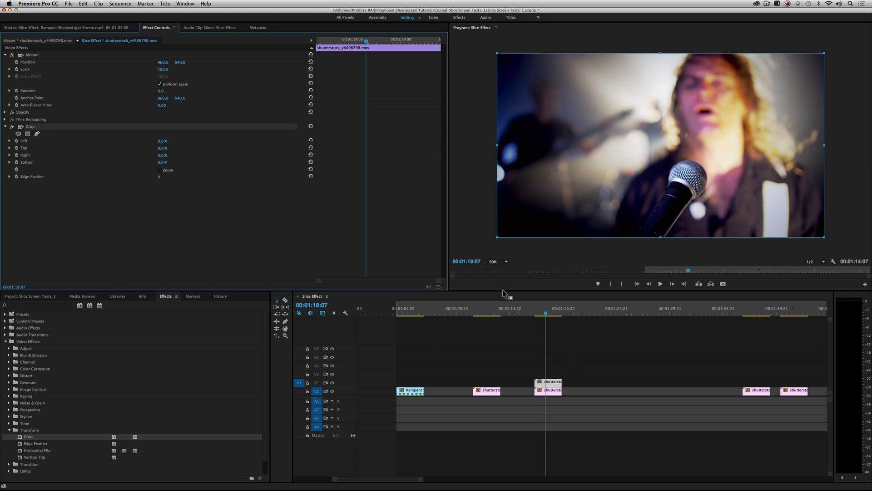
{"action": "left_click_drag", "start_coordinate": [159, 148], "coordinate": [186, 148]}
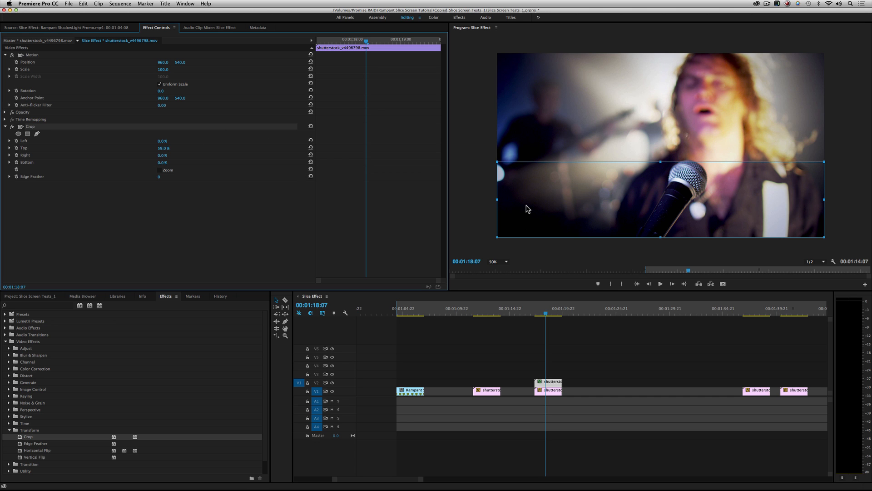
{"action": "left_click_drag", "start_coordinate": [163, 69], "coordinate": [193, 69]}
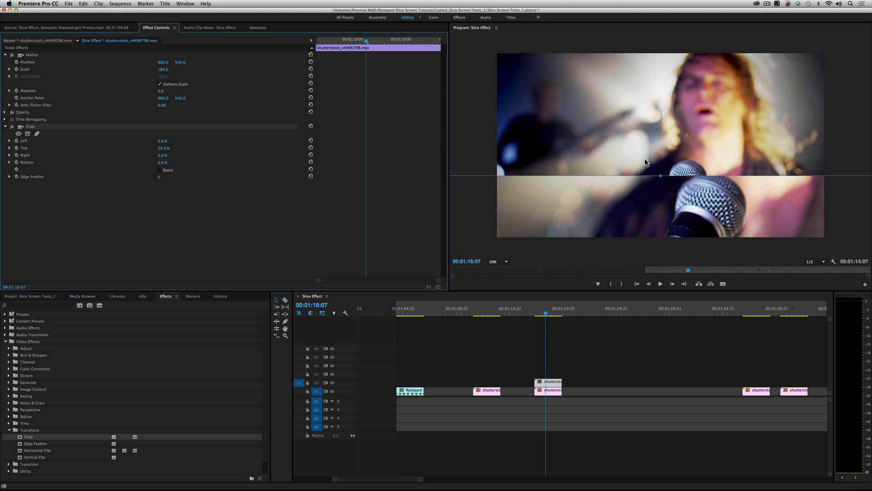
{"action": "left_click_drag", "start_coordinate": [164, 148], "coordinate": [161, 148]}
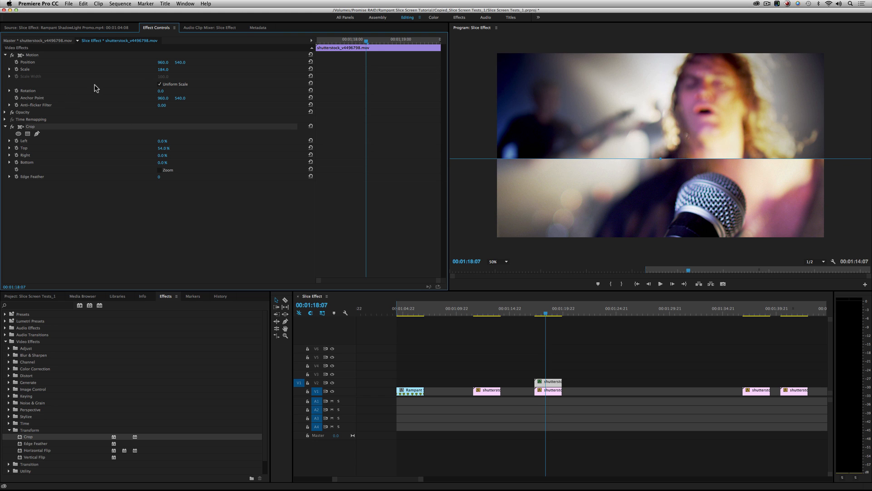
{"action": "left_click_drag", "start_coordinate": [162, 69], "coordinate": [171, 76]}
{"action": "mouse_move", "coordinate": [159, 148]}
{"action": "left_mouse_down"}
{"action": "mouse_move", "coordinate": [136, 148]}
{"action": "mouse_move", "coordinate": [158, 148]}
{"action": "left_mouse_up"}
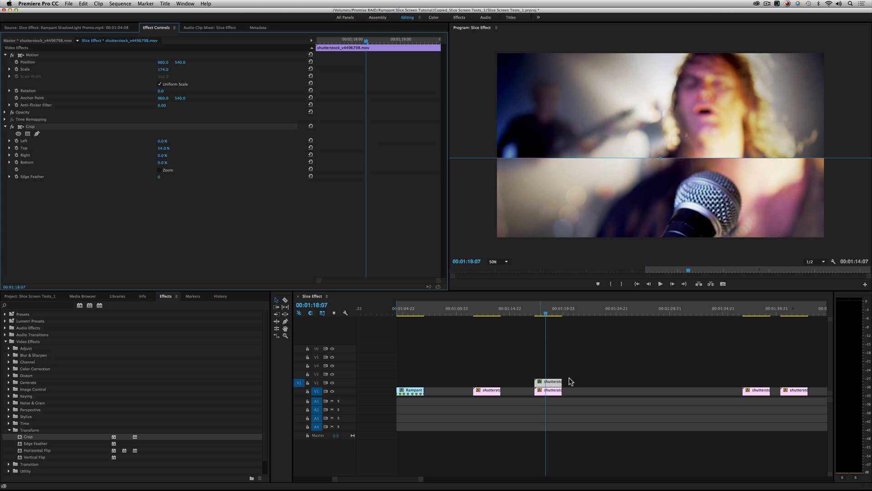
Play the stacked clips to review the horizontal split, stopping at 00:01:18:05.
{"action": "left_click", "coordinate": [533, 314]}
{"action": "key", "text": "space"}
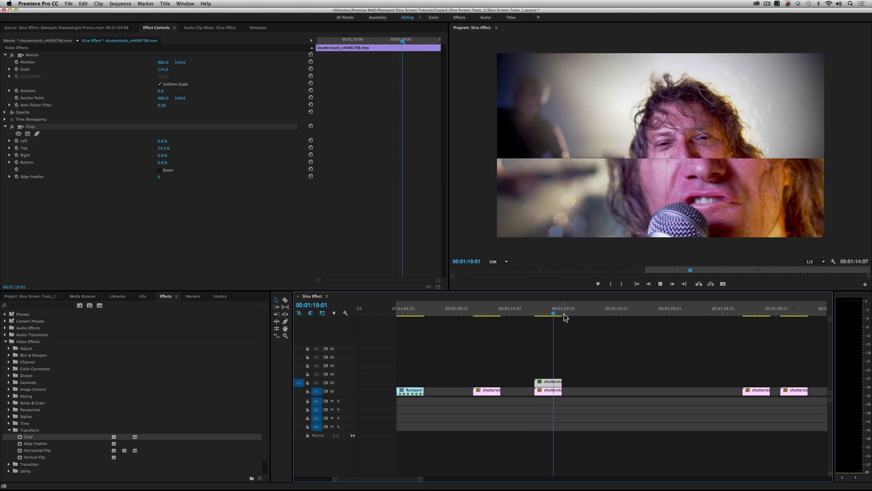
{"action": "key", "text": "space"}
{"action": "left_click", "coordinate": [538, 314]}
{"action": "key", "text": "space"}
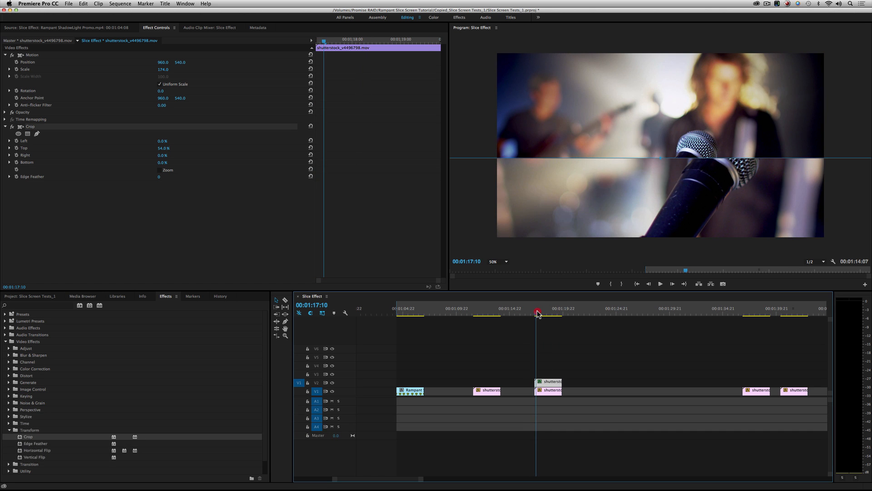
{"action": "key", "text": "space"}
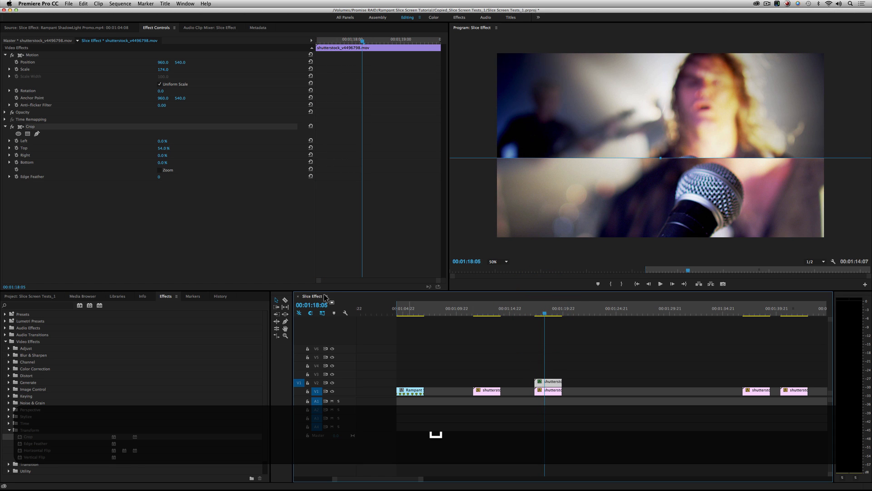
Split the V2 copy at 00:01:18:05 with the Razor tool.
{"action": "left_click", "coordinate": [286, 300]}
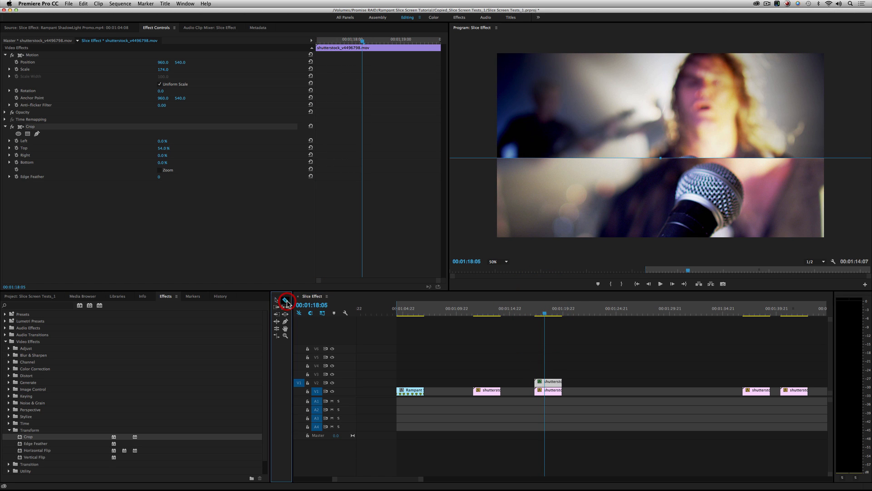
{"action": "left_click", "coordinate": [522, 357]}
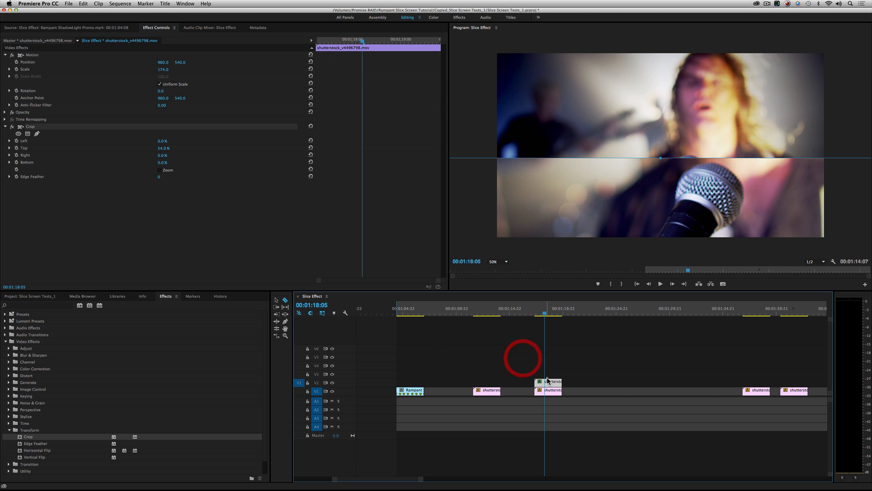
{"action": "left_click", "coordinate": [545, 381]}
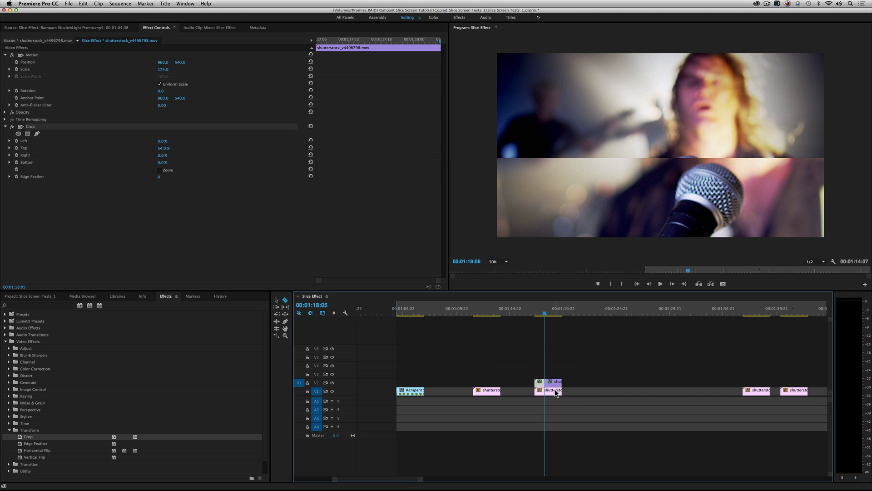
Advance ten frames to 00:01:18:15 and split the V2 copy again.
{"action": "key", "text": "Right"}
{"action": "key", "text": "Right"}
{"action": "key", "text": "Right"}
{"action": "key", "text": "Right"}
{"action": "key", "text": "Right"}
{"action": "key", "text": "Right"}
{"action": "key", "text": "Right"}
{"action": "key", "text": "Right"}
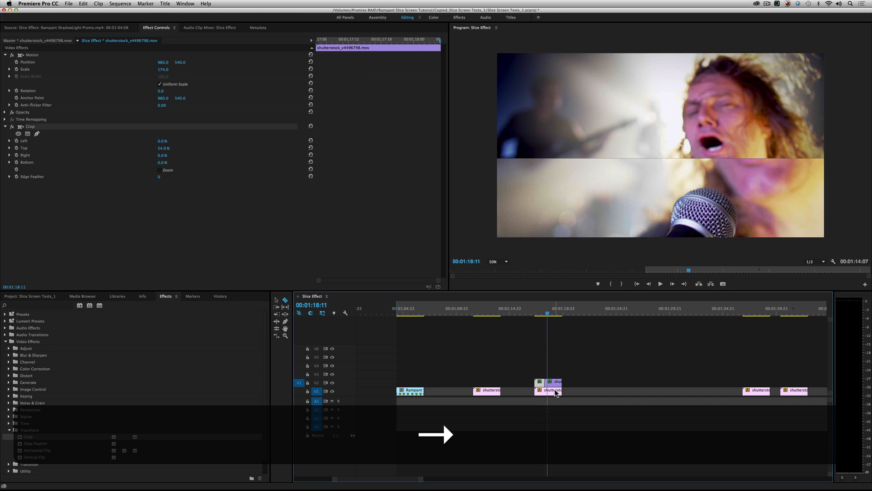
{"action": "key", "text": "Right"}
{"action": "key", "text": "Right"}
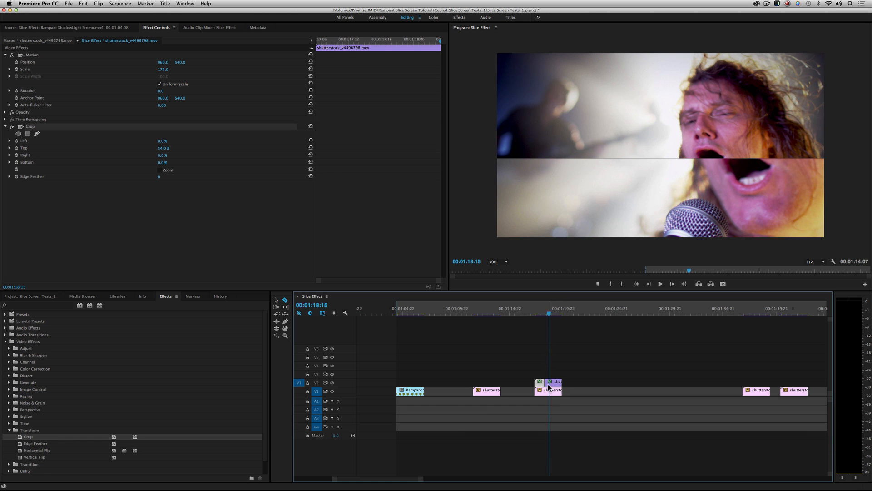
{"action": "left_click", "coordinate": [549, 383]}
Delete the V2 pieces before and after the short middle segment.
{"action": "left_click", "coordinate": [275, 299]}
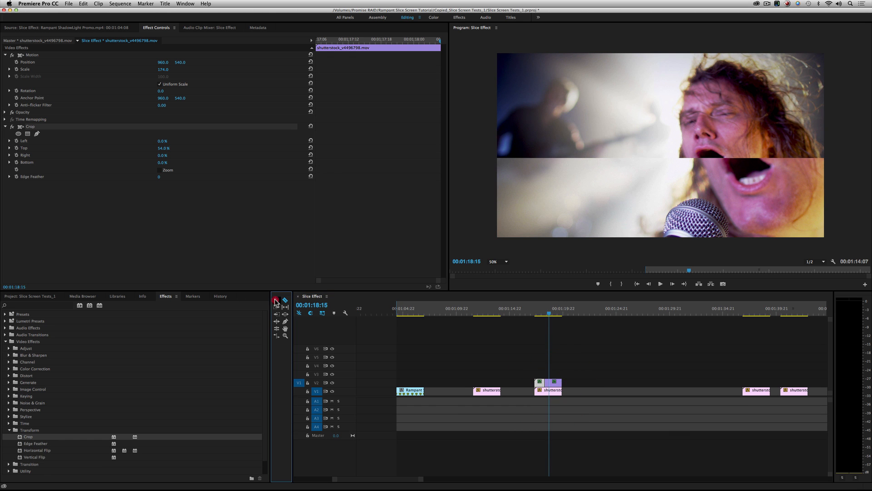
{"action": "left_click", "coordinate": [539, 382]}
{"action": "key", "text": "BackSpace"}
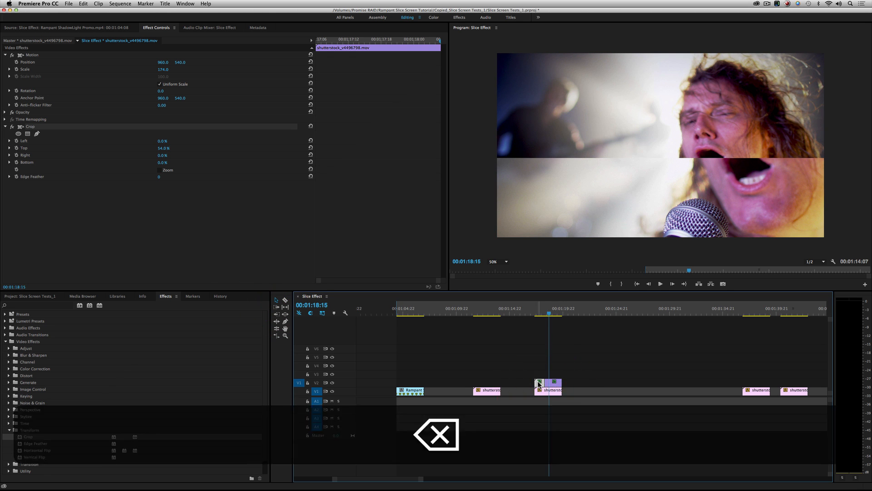
{"action": "left_click", "coordinate": [559, 373]}
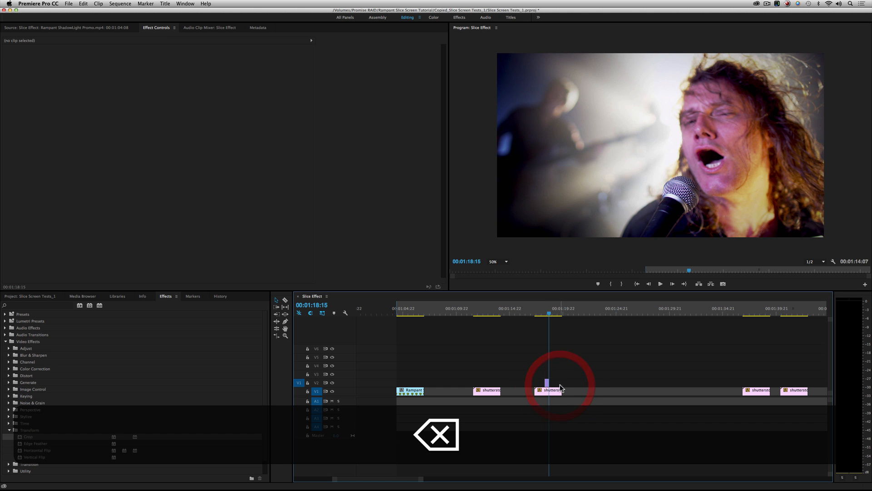
Play the section around the short V2 segment several times to review the brief slice effect.
{"action": "left_click", "coordinate": [537, 310]}
{"action": "key", "text": "space"}
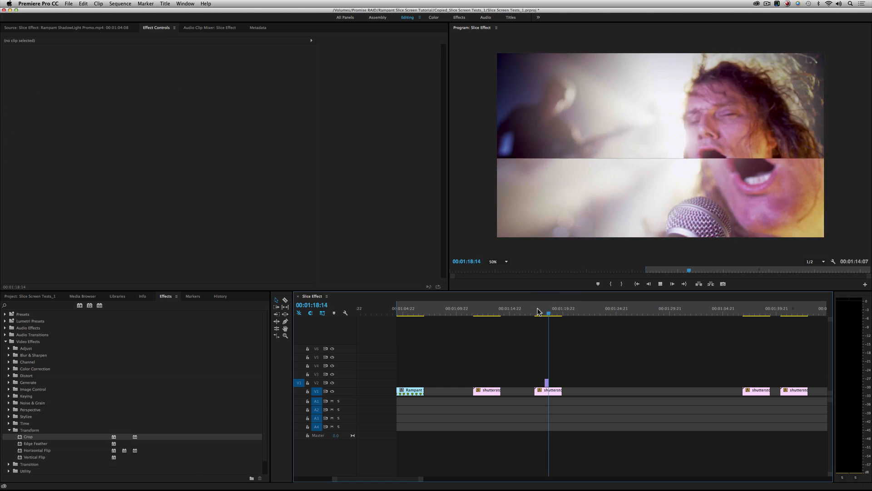
{"action": "left_click", "coordinate": [537, 310]}
{"action": "left_click", "coordinate": [537, 310]}
{"action": "left_click", "coordinate": [538, 310]}
{"action": "key", "text": "space"}
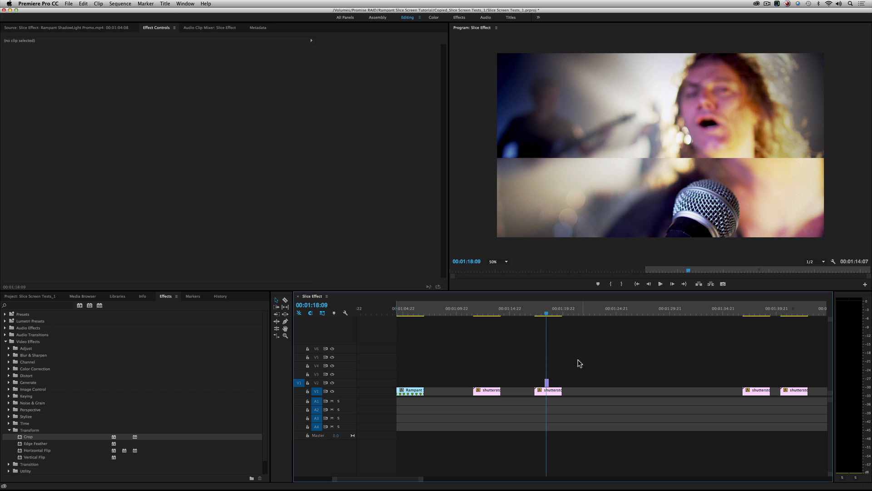
Turn the V2 segment's slice vertical by setting Crop Top to 0% and Crop Left to 55%, and play it back.
{"action": "left_click", "coordinate": [546, 382]}
{"action": "key", "text": "shift"}
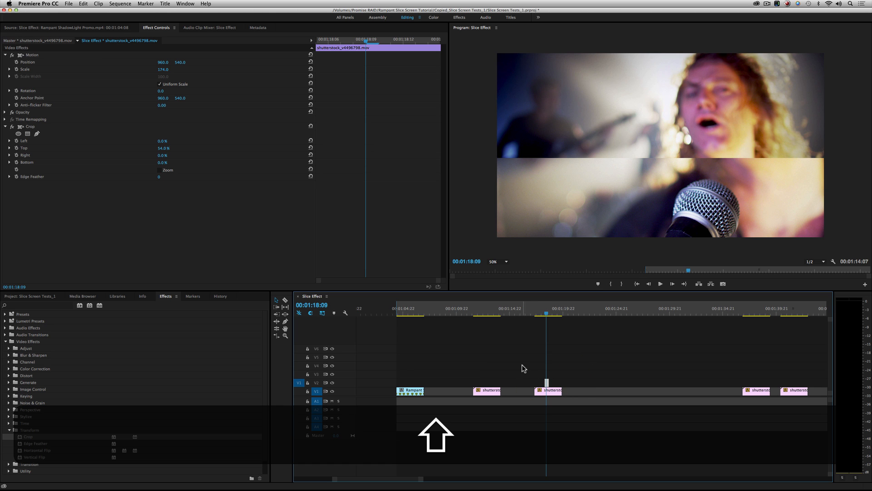
{"action": "key", "text": "shift+5"}
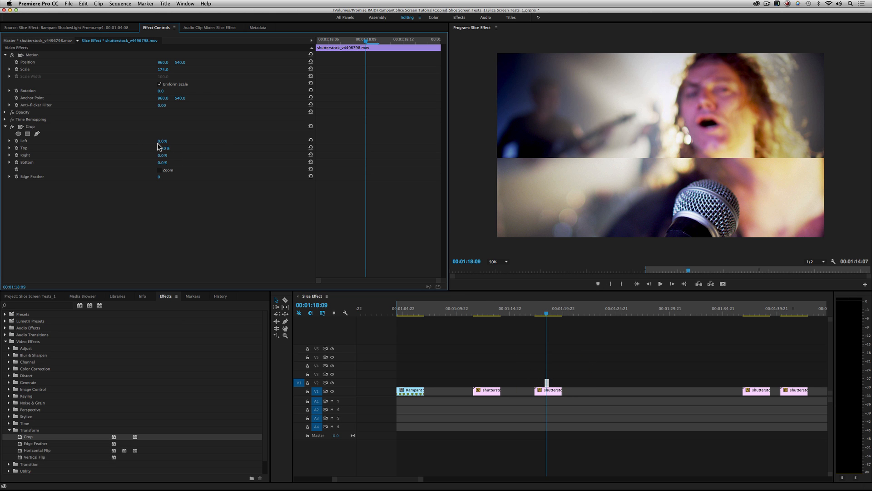
{"action": "left_click_drag", "start_coordinate": [163, 148], "coordinate": [187, 141]}
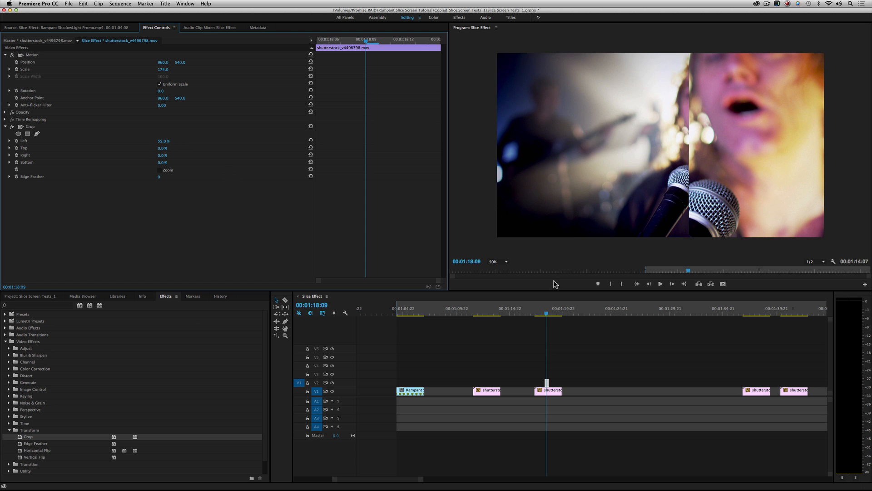
{"action": "left_click", "coordinate": [535, 309]}
{"action": "key", "text": "space"}
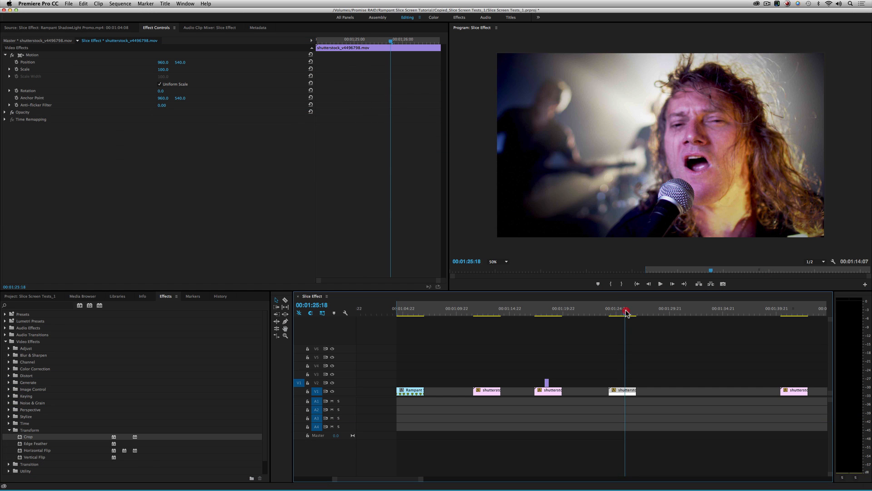
Park the playhead at 00:01:25:15, and step through the Rampant ShadowLight Promo reference clip around 00:01:07:09 to examine its next effect.
{"action": "left_click", "coordinate": [623, 314]}
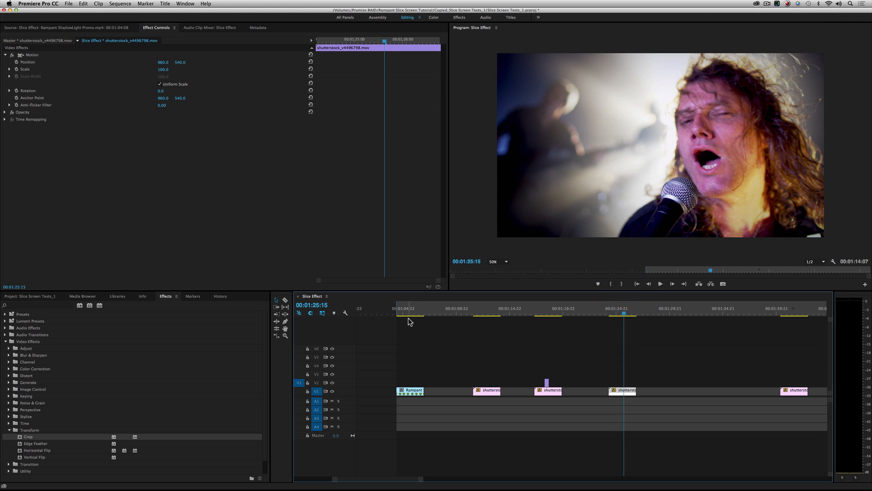
{"action": "double_click", "coordinate": [414, 392]}
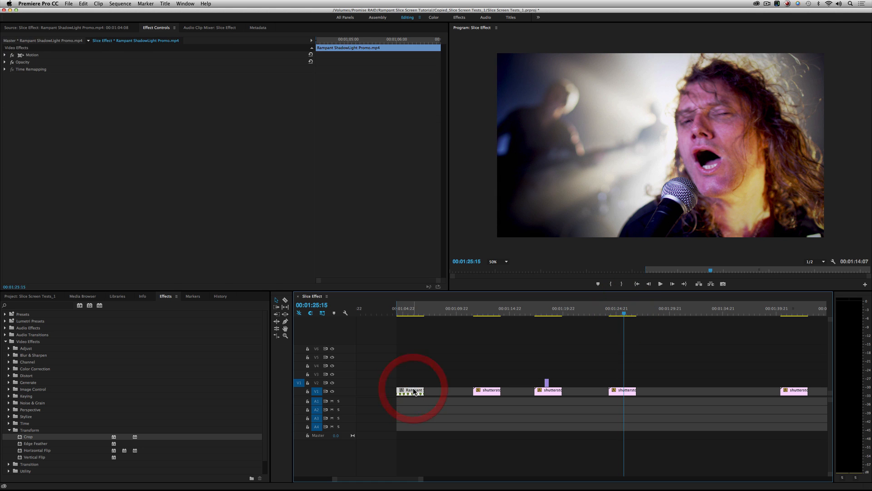
{"action": "left_click_drag", "start_coordinate": [282, 270], "coordinate": [319, 275]}
{"action": "key", "text": "Right"}
{"action": "key", "text": "Right"}
{"action": "key", "text": "Right"}
{"action": "key", "text": "Right"}
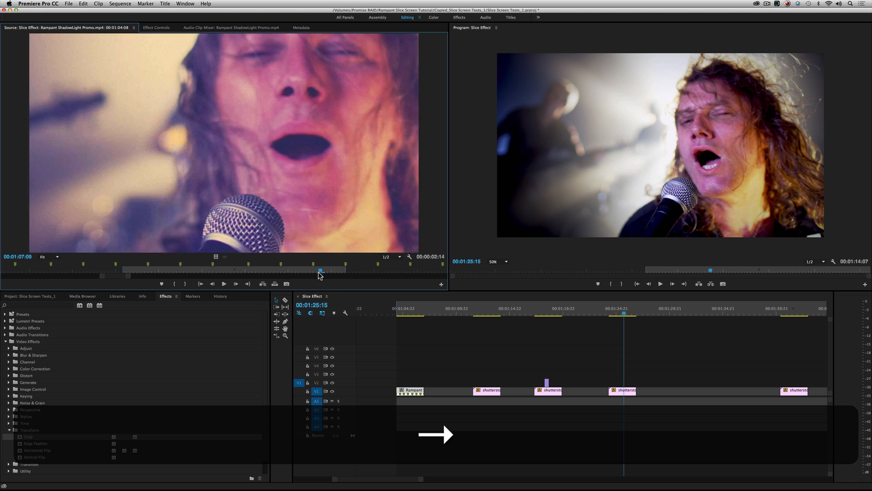
Step frame by frame through the reference clip between about 00:01:07:08 and 00:01:07:11 to examine its sudden scale jumps.
{"action": "key", "text": "Left"}
{"action": "key", "text": "Left"}
{"action": "key", "text": "Left"}
{"action": "key", "text": "Left"}
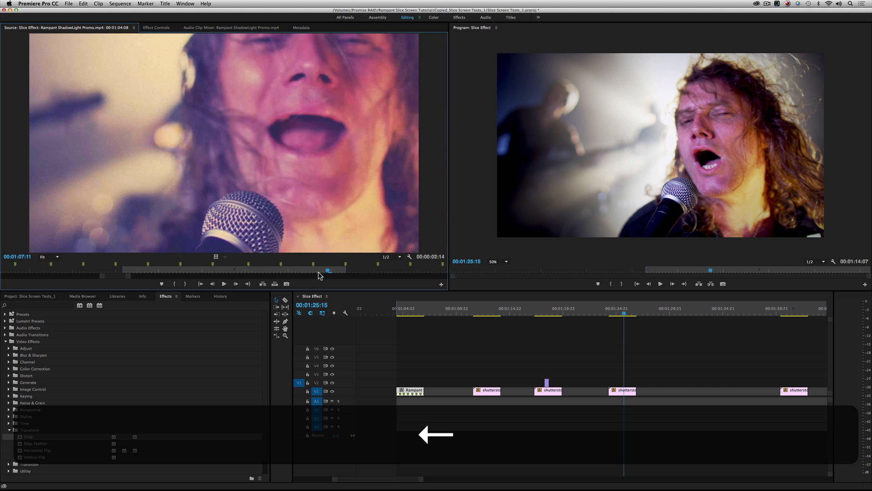
Start Scale keyframing on the third shutterstock clip on V1 with a 100 keyframe at 00:01:26:05.
{"action": "left_click_drag", "start_coordinate": [625, 313], "coordinate": [631, 315]}
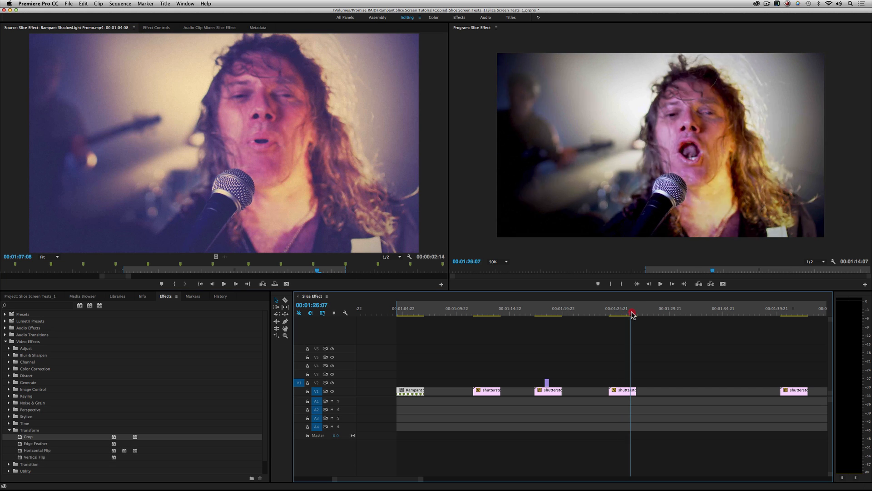
{"action": "left_click", "coordinate": [631, 392]}
{"action": "key", "text": "shift"}
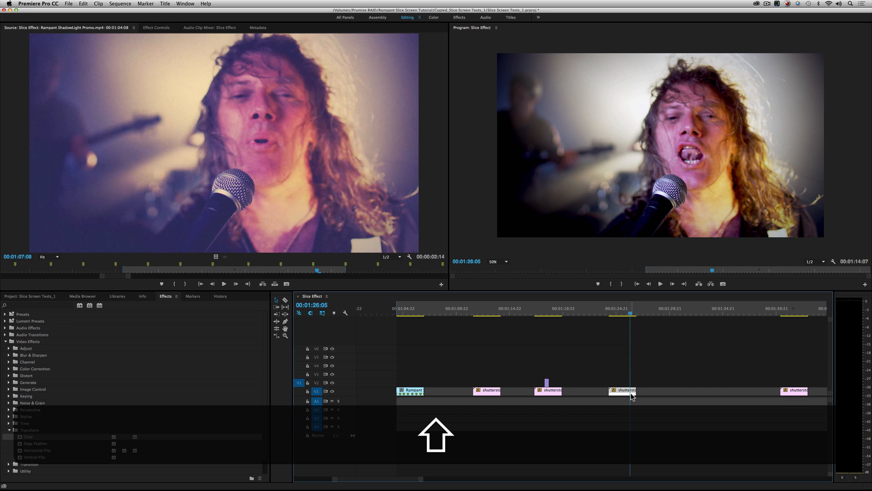
{"action": "key", "text": "shift+5"}
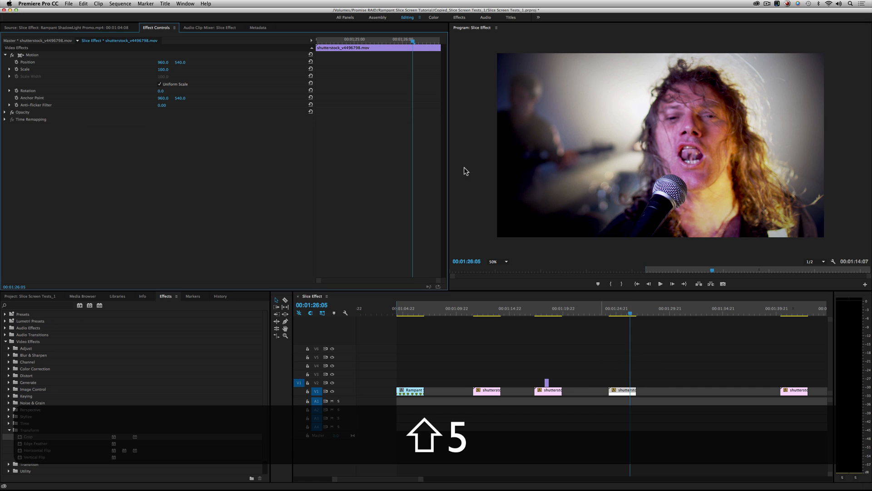
{"action": "left_click", "coordinate": [16, 70]}
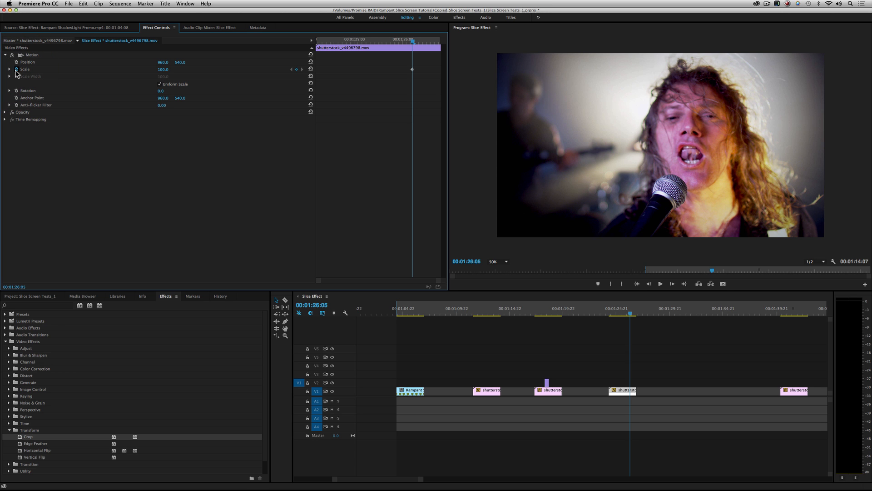
Keyframe the clip's Scale at 150 on frame 00:01:26:06 and back to 100 on frame 00:01:26:07.
{"action": "key", "text": "Right"}
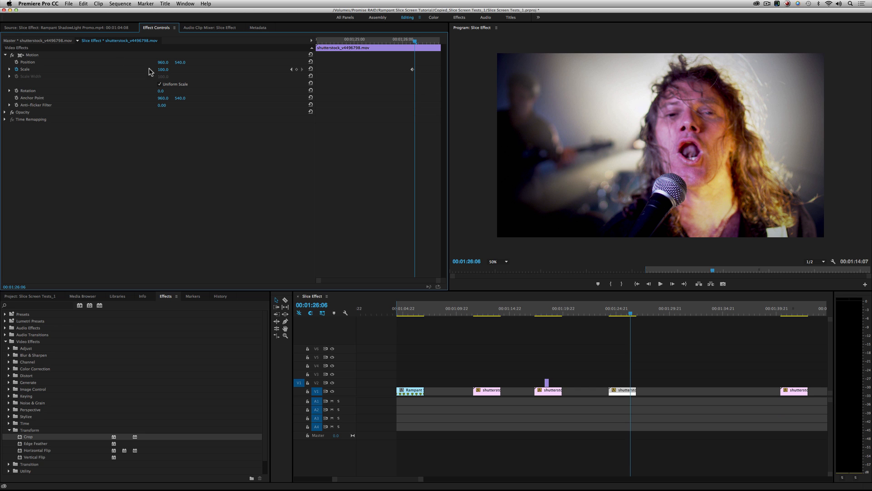
{"action": "left_click", "coordinate": [163, 69]}
{"action": "type", "text": "150"}
{"action": "key", "text": "Return"}
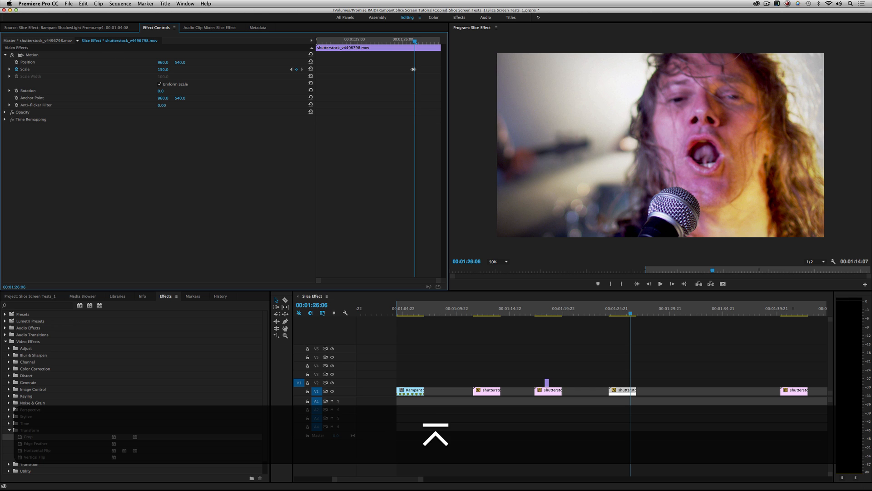
{"action": "key", "text": "Right"}
{"action": "left_click", "coordinate": [165, 69]}
{"action": "type", "text": "100"}
{"action": "key", "text": "Return"}
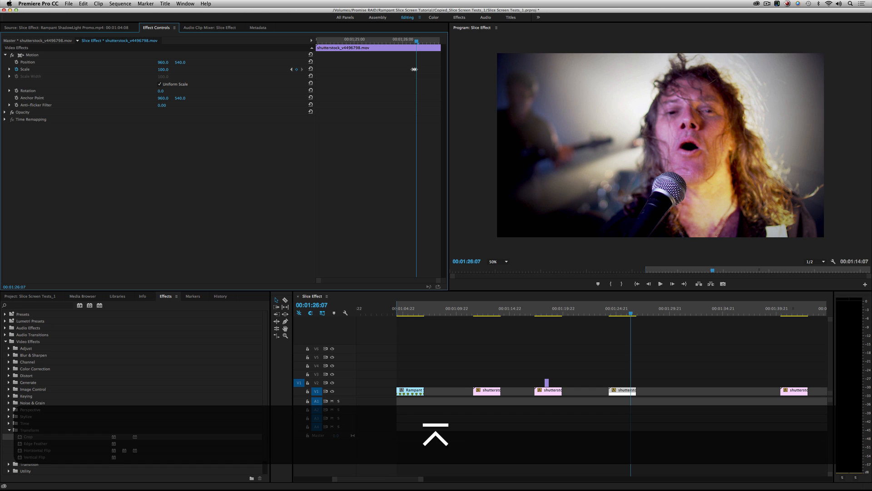
Add Scale keyframes of 280 at 00:01:26:08 and 100 at 00:01:26:09.
{"action": "key", "text": "Right"}
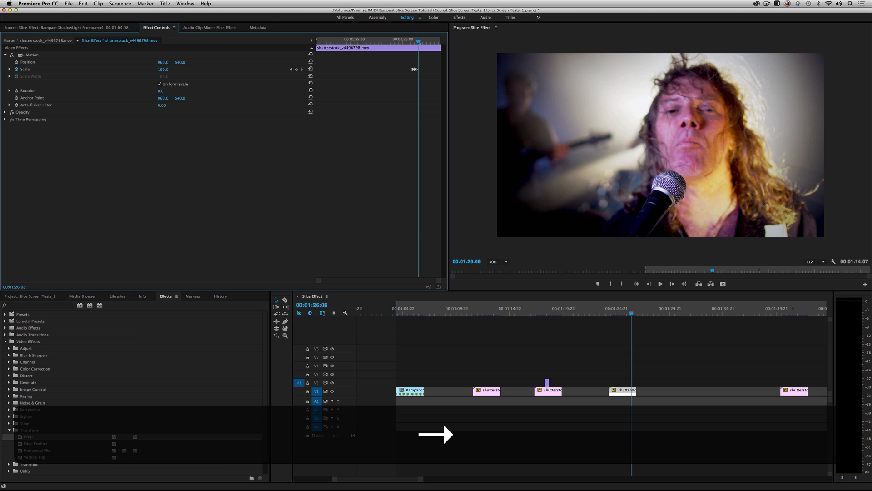
{"action": "left_click", "coordinate": [163, 69]}
{"action": "type", "text": "280"}
{"action": "key", "text": "Return"}
{"action": "key", "text": "Right"}
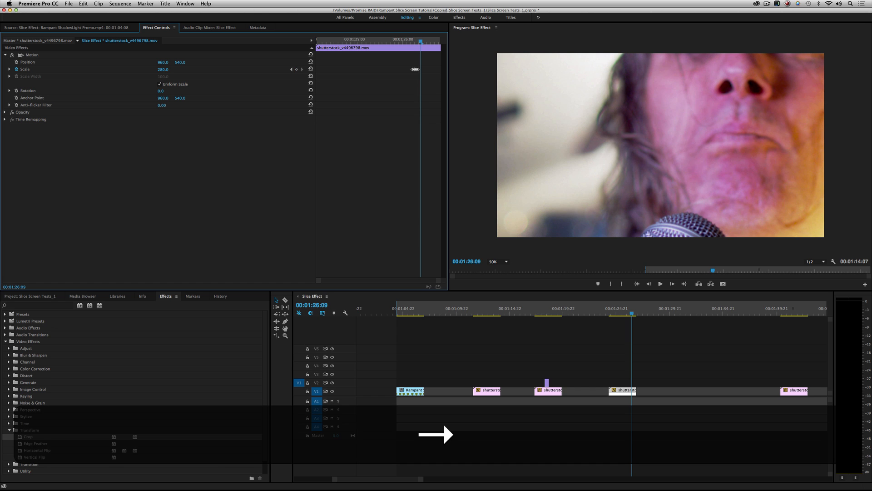
{"action": "type", "text": "0"}
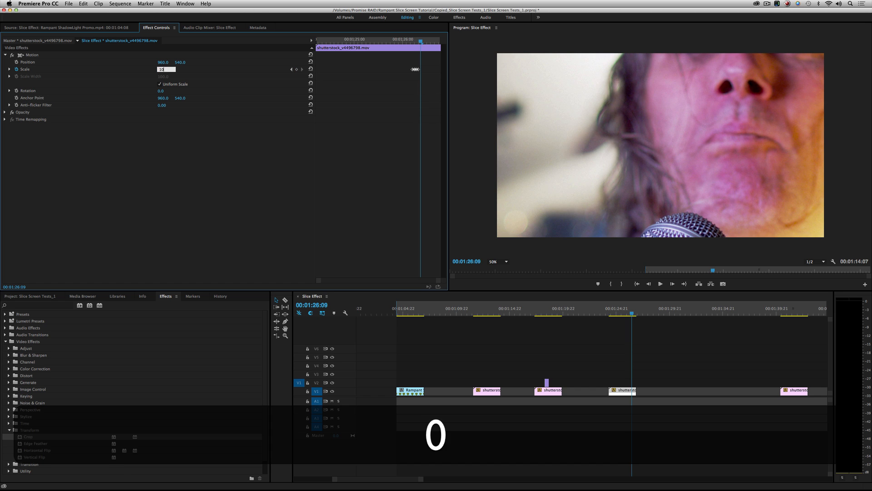
{"action": "key", "text": "Return"}
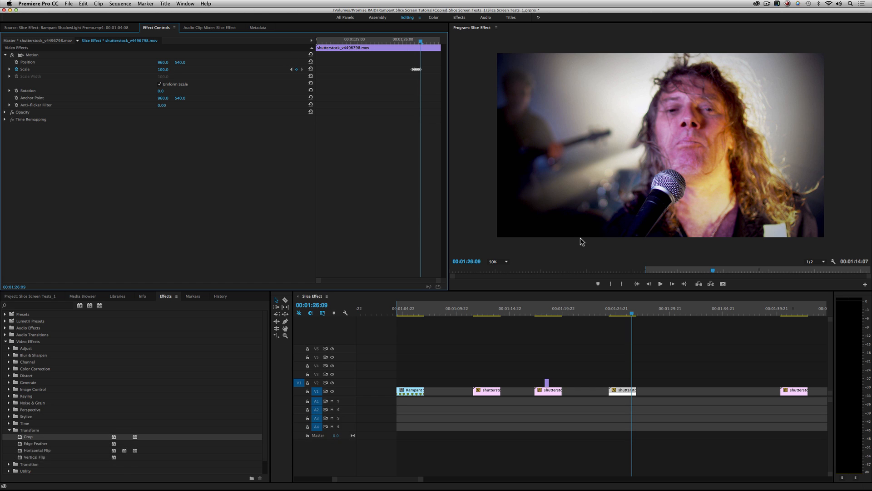
Play the keyframed shutterstock clip several times from about 00:01:25:23 to review the scale jumps.
{"action": "left_click", "coordinate": [627, 311]}
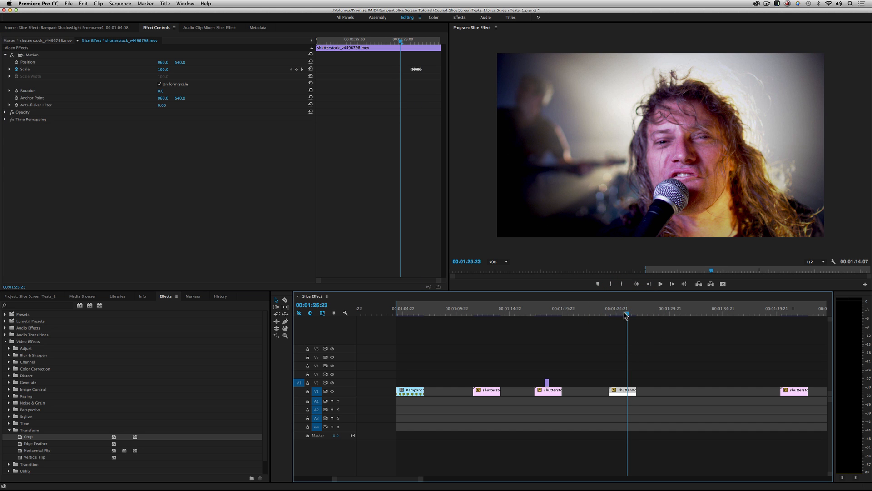
{"action": "key", "text": "space"}
{"action": "left_click_drag", "start_coordinate": [626, 315], "coordinate": [628, 313]}
{"action": "key", "text": "space"}
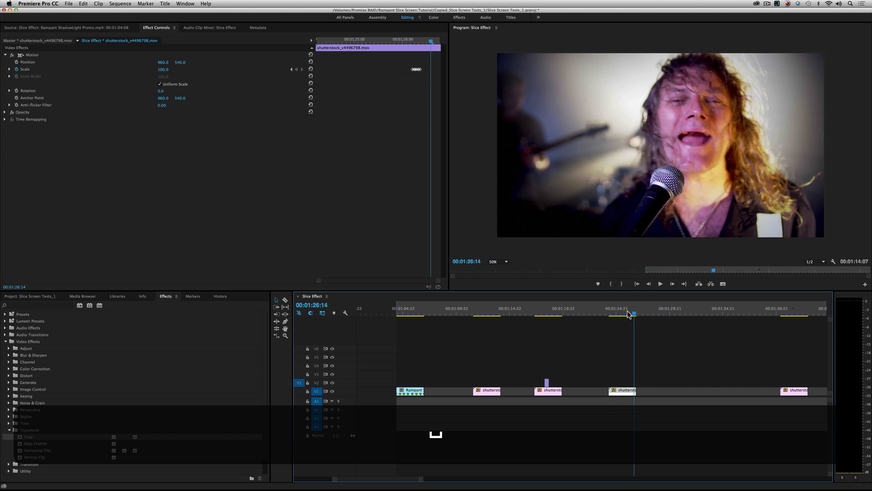
{"action": "left_click", "coordinate": [627, 312]}
{"action": "key", "text": "space"}
{"action": "key", "text": "space"}
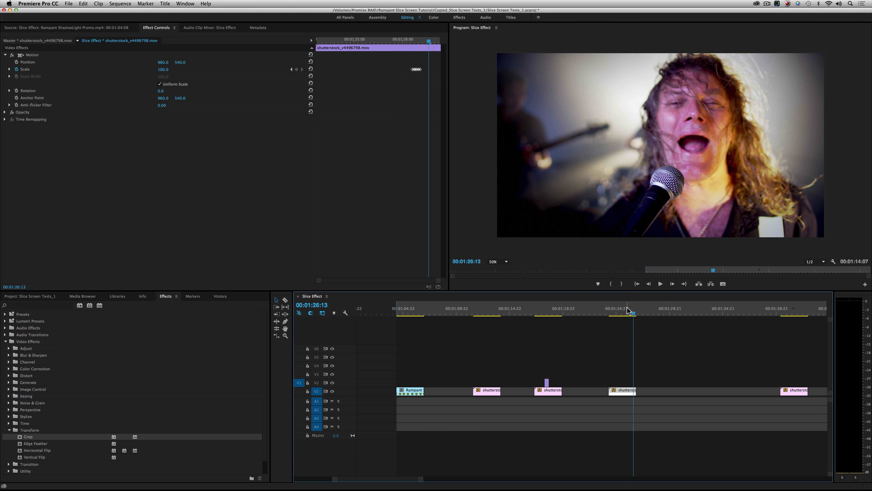
Play the Rampant reference clip in the sequence and replay the keyframed shutterstock clip to compare the two effects.
{"action": "left_click", "coordinate": [399, 310]}
{"action": "key", "text": "space"}
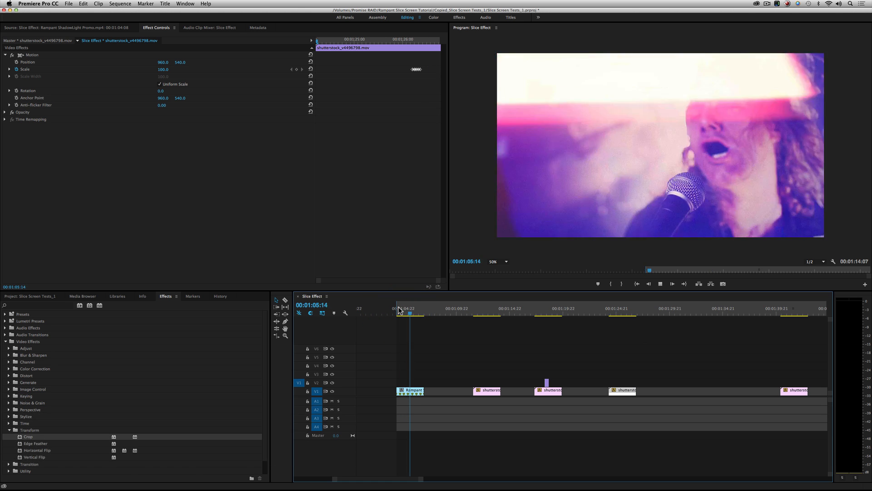
{"action": "key", "text": "space"}
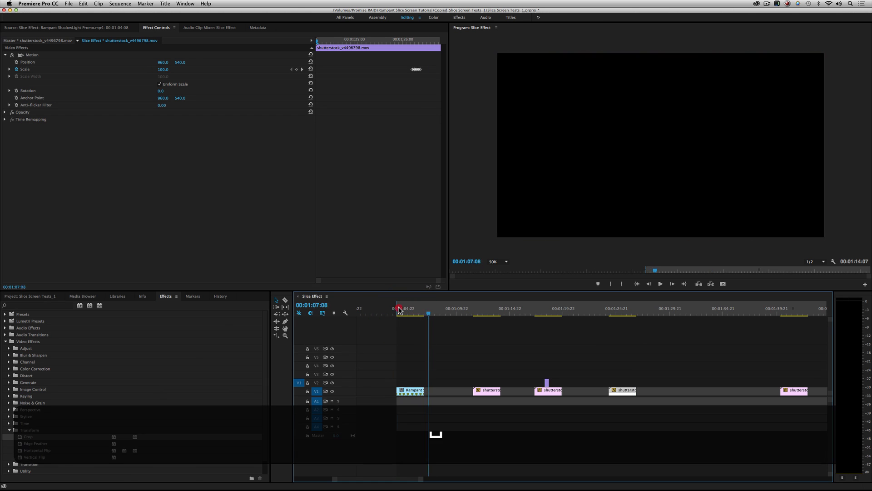
{"action": "left_click", "coordinate": [399, 310]}
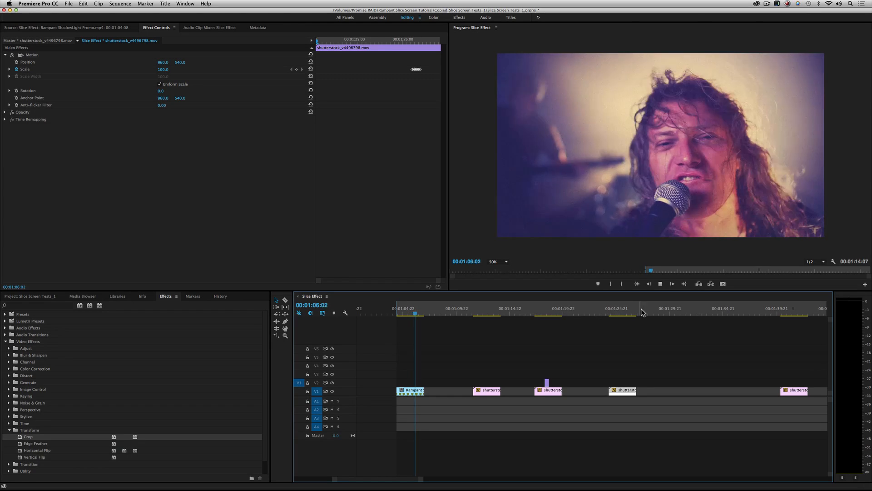
{"action": "key", "text": "space"}
{"action": "left_click", "coordinate": [625, 311]}
{"action": "key", "text": "space"}
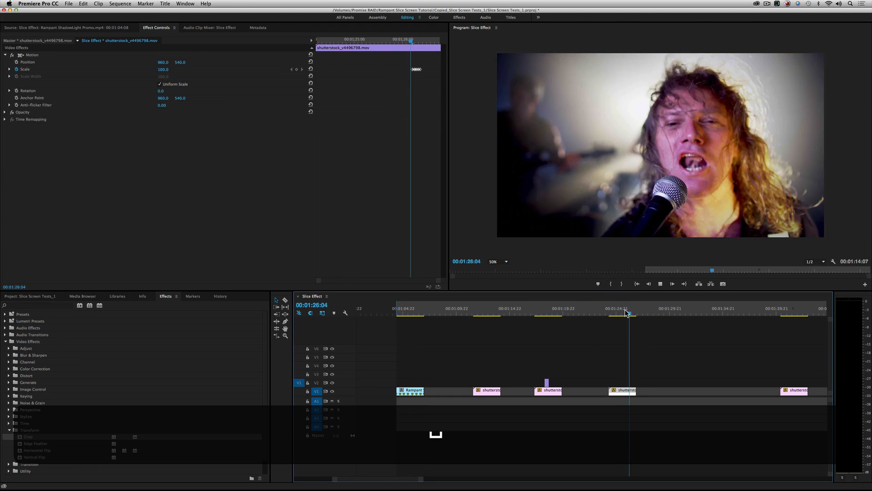
{"action": "key", "text": "space"}
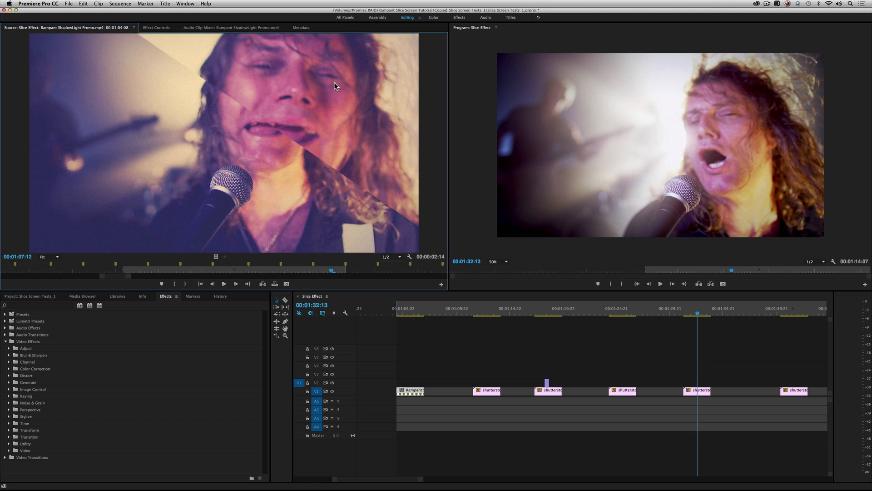
Check the diagonal slice up to 00:01:07:15 in the reference, and duplicate the shutterstock clip at 00:01:32:13 onto V2.
{"action": "mouse_move", "coordinate": [333, 270]}
{"action": "left_mouse_down"}
{"action": "mouse_move", "coordinate": [324, 269]}
{"action": "mouse_move", "coordinate": [343, 271]}
{"action": "left_mouse_up"}
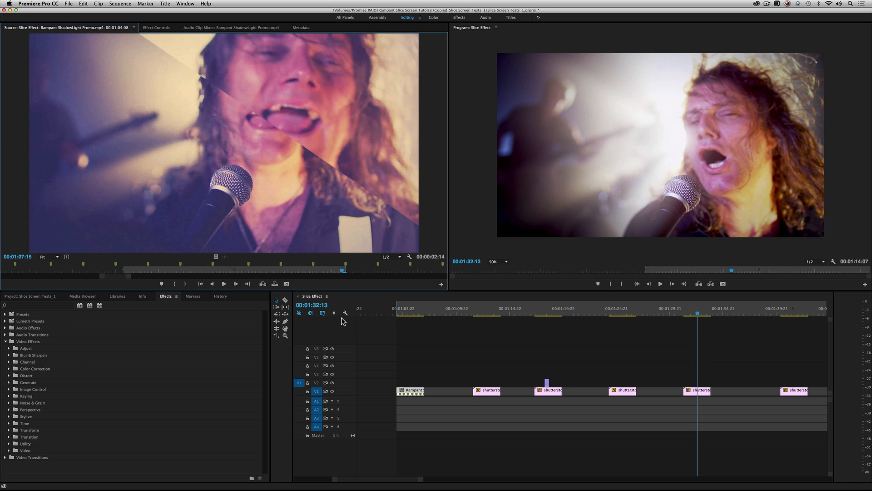
{"action": "left_click", "coordinate": [699, 390]}
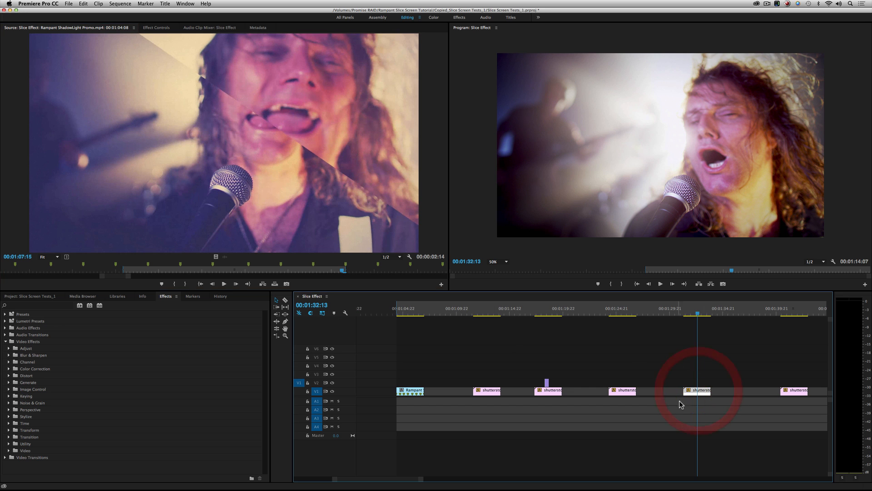
{"action": "key", "text": "alt"}
{"action": "left_click_drag", "start_coordinate": [694, 391], "coordinate": [694, 386]}
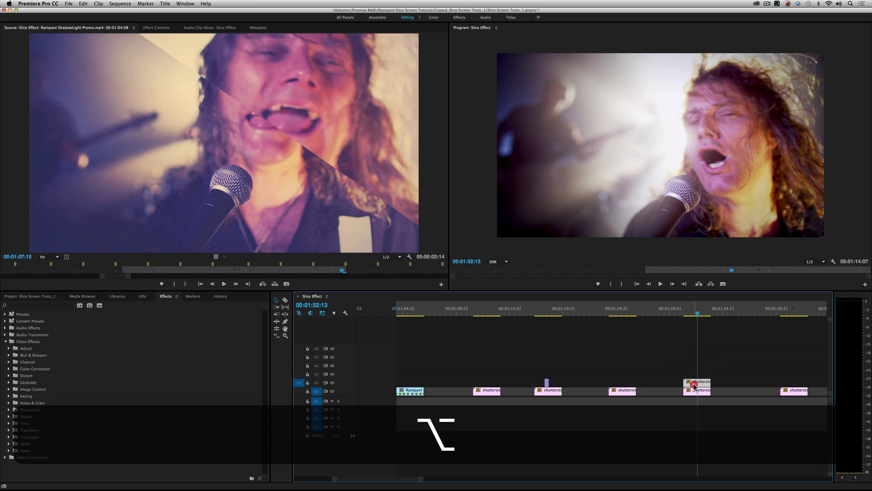
Apply the Crop effect to the V2 duplicate and show its effect settings.
{"action": "left_click", "coordinate": [693, 383]}
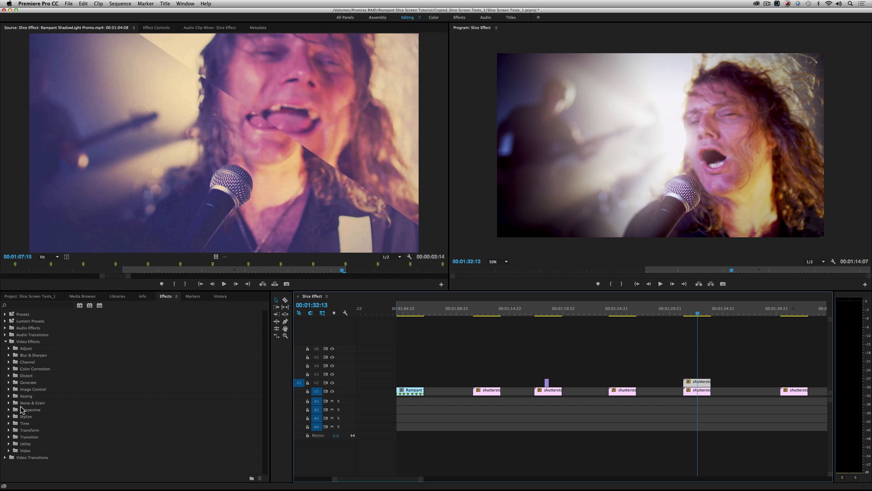
{"action": "left_click", "coordinate": [9, 430]}
{"action": "left_click_drag", "start_coordinate": [22, 439], "coordinate": [693, 382]}
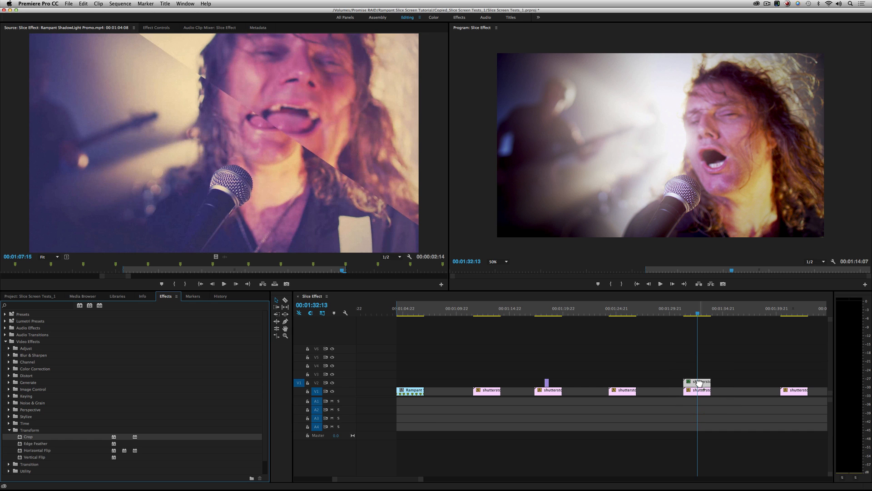
{"action": "key", "text": "shift+5"}
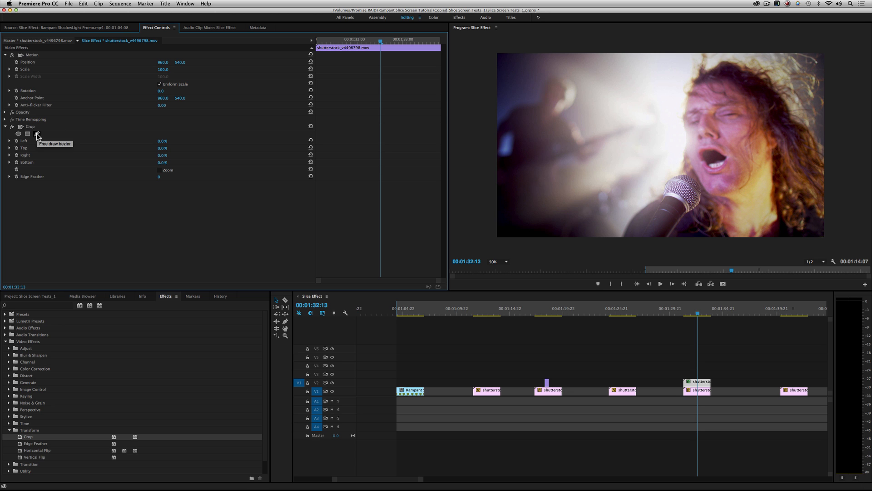
Draw a triangular free-draw mask on the Crop effect, covering the frame's upper-right half with a diagonal edge running corner to corner.
{"action": "left_click", "coordinate": [37, 134]}
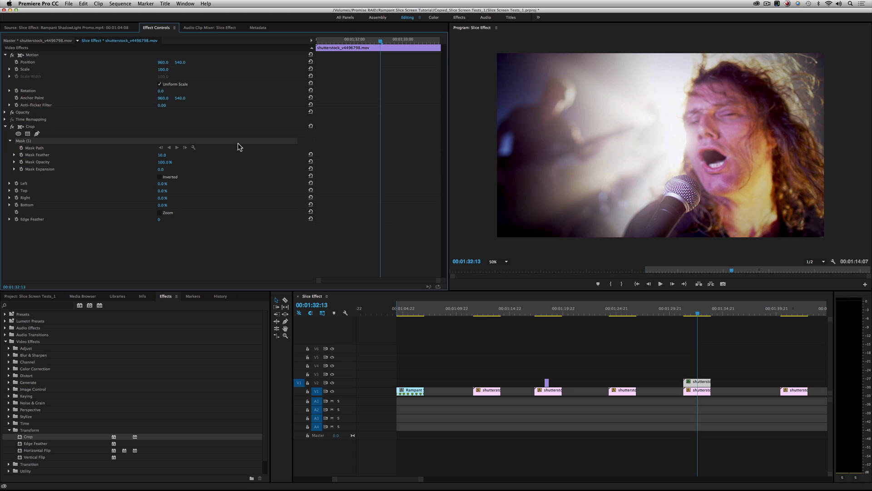
{"action": "left_click", "coordinate": [477, 45]}
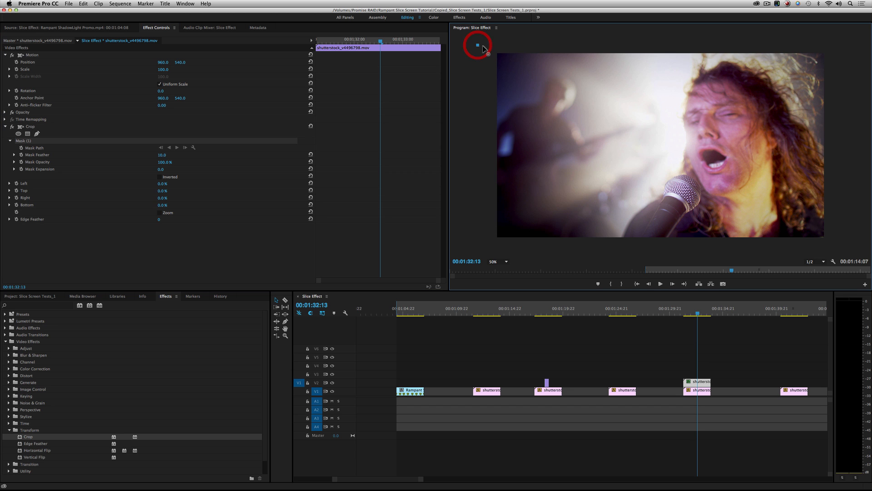
{"action": "left_click", "coordinate": [838, 41]}
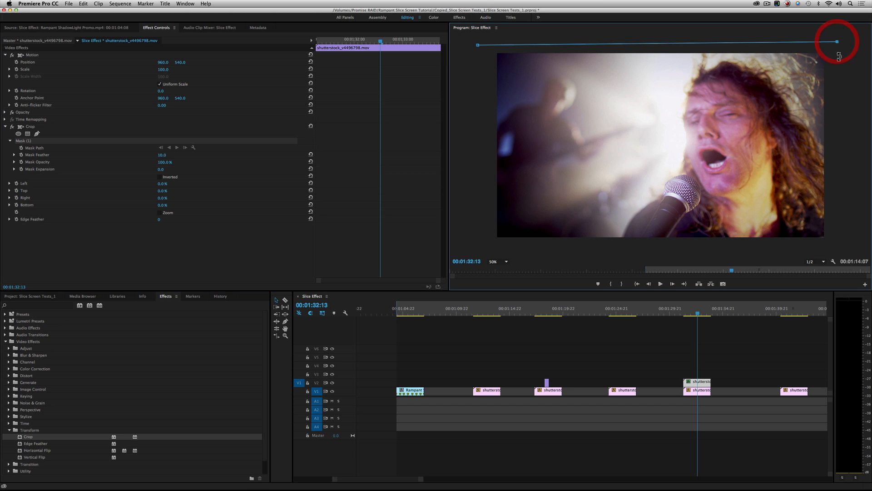
{"action": "left_click", "coordinate": [840, 251]}
{"action": "left_click", "coordinate": [478, 45]}
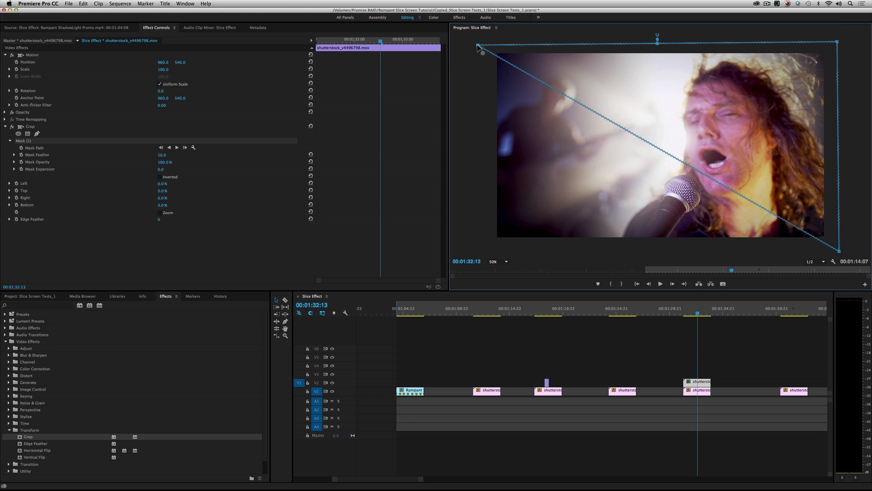
{"action": "left_click_drag", "start_coordinate": [477, 44], "coordinate": [479, 42]}
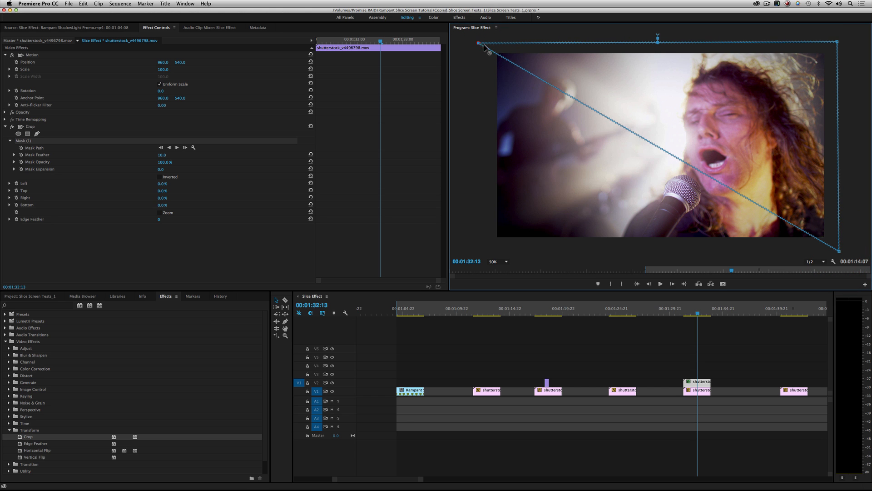
{"action": "left_click_drag", "start_coordinate": [839, 251], "coordinate": [843, 246]}
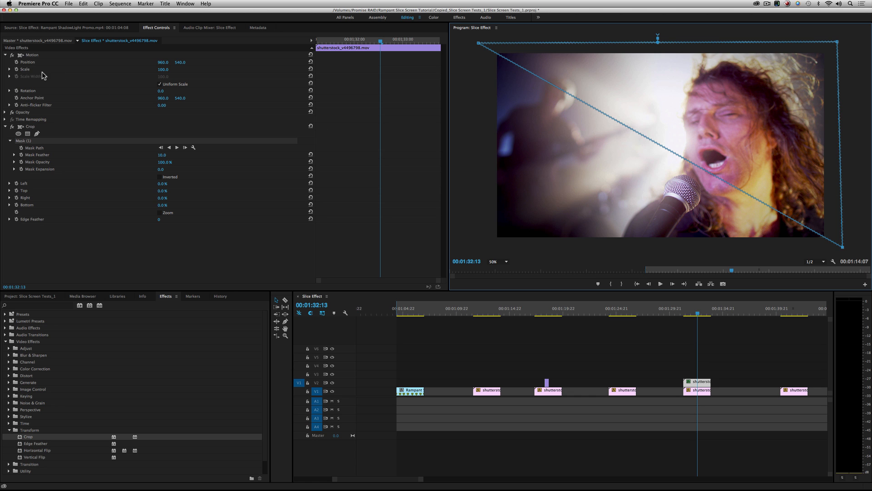
Set the V2 duplicate's Scale to 154 and Crop Left to 83%, and invert the Crop mask.
{"action": "left_click_drag", "start_coordinate": [164, 71], "coordinate": [189, 71]}
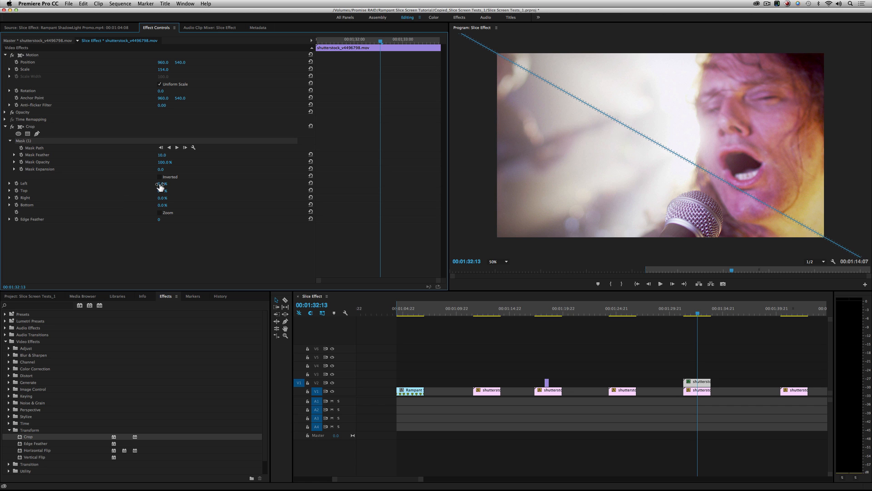
{"action": "left_click_drag", "start_coordinate": [162, 183], "coordinate": [199, 184]}
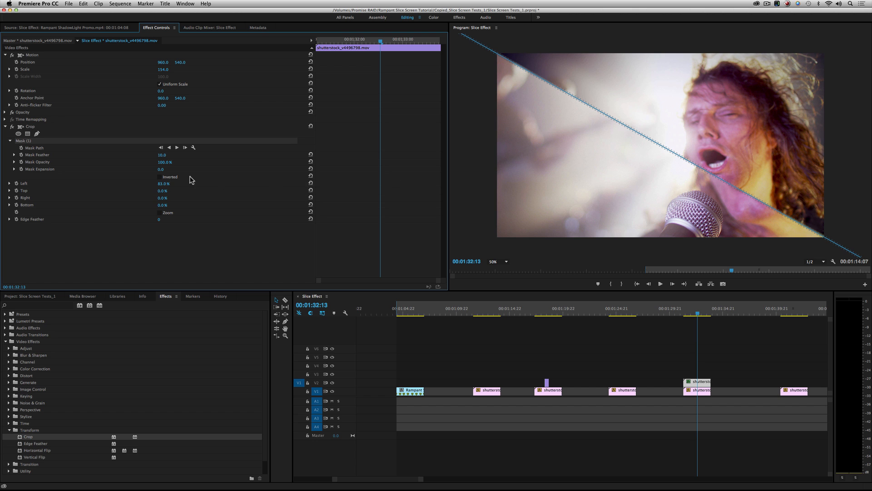
{"action": "left_click", "coordinate": [160, 177]}
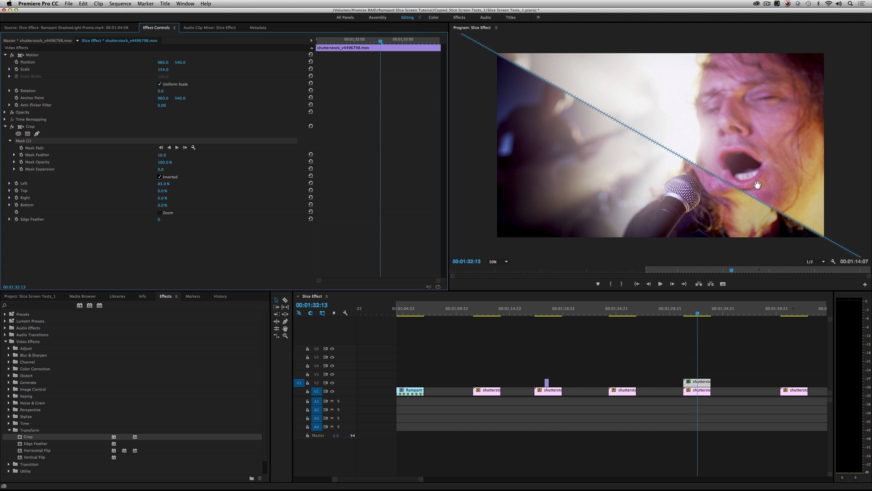
Play back the diagonal slice effect and inspect its edge at 00:01:32:09 with the V2 clip deselected.
{"action": "left_click", "coordinate": [691, 312]}
{"action": "key", "text": "space"}
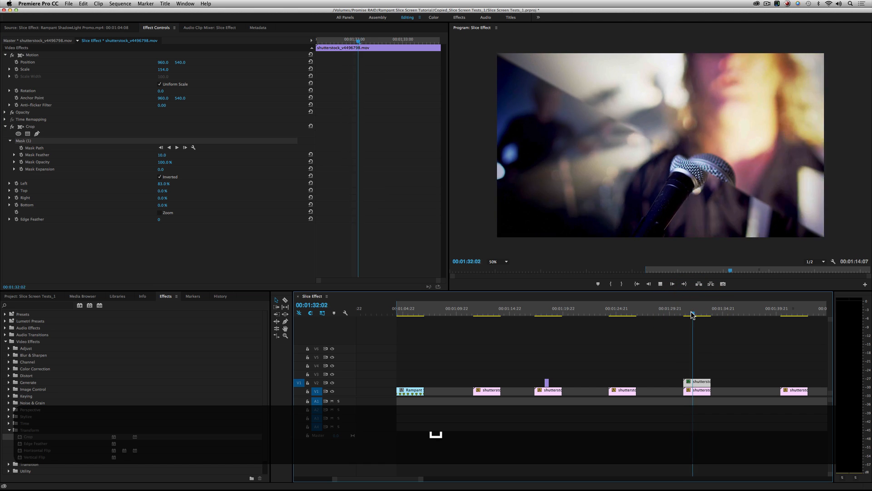
{"action": "left_click", "coordinate": [691, 313]}
{"action": "key", "text": "space"}
{"action": "left_click_drag", "start_coordinate": [693, 313], "coordinate": [696, 313]}
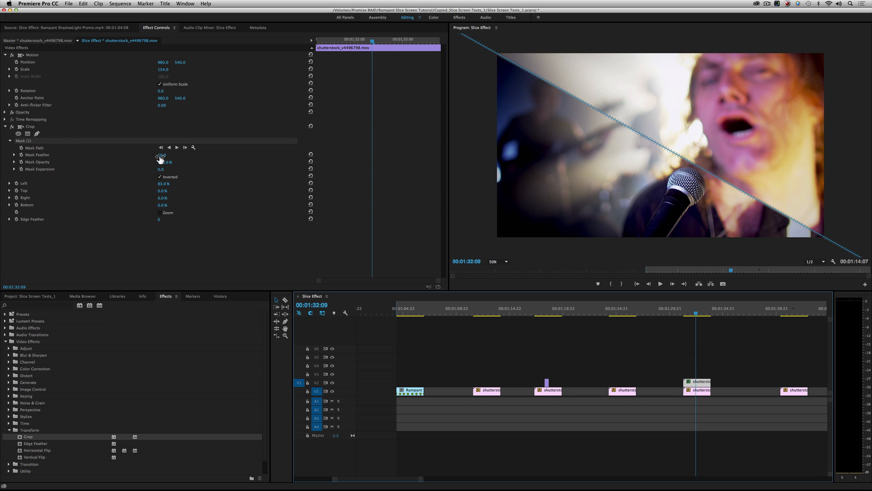
{"action": "left_click", "coordinate": [671, 323]}
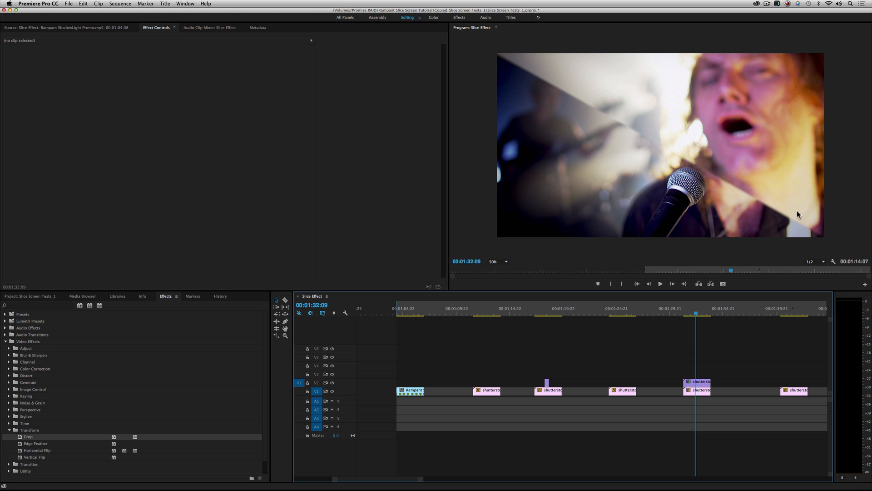
Set the Crop mask's Mask Feather to 0 on the V2 duplicate so the diagonal edge is hard.
{"action": "left_click", "coordinate": [699, 382]}
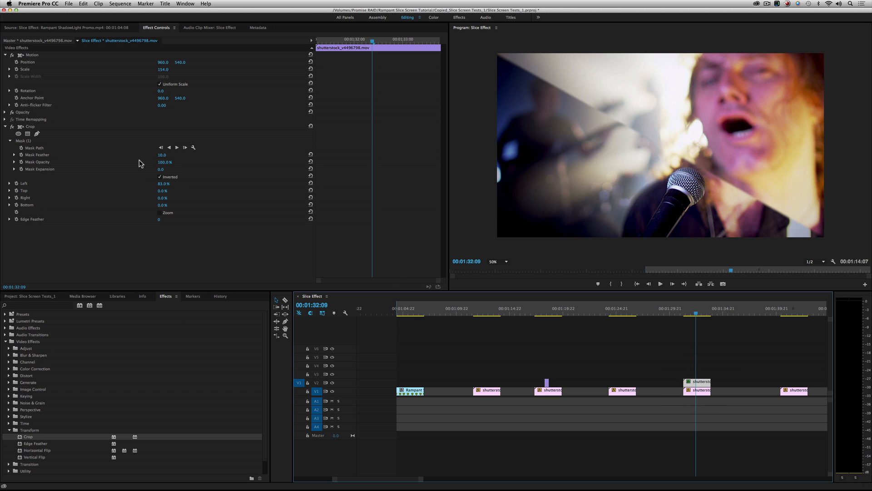
{"action": "left_click", "coordinate": [162, 155]}
{"action": "type", "text": "0"}
{"action": "left_click", "coordinate": [193, 239]}
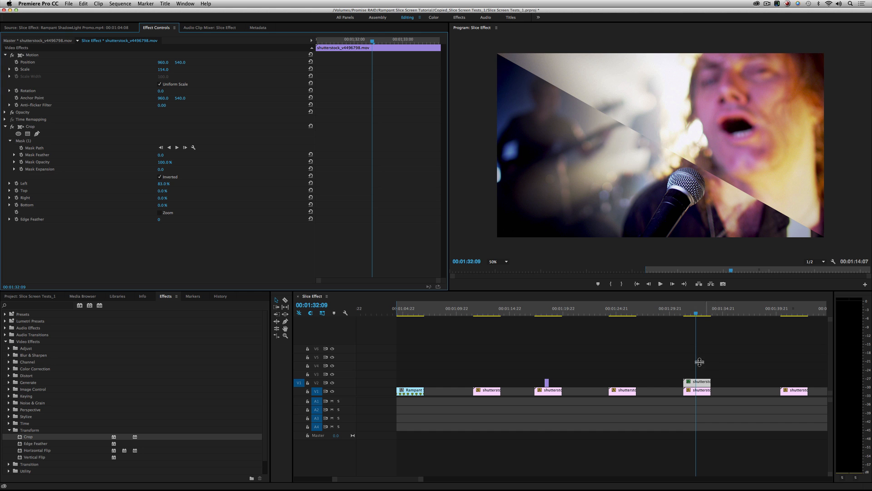
Play back the hard-edged diagonal slice on the shutterstock clip.
{"action": "left_click", "coordinate": [692, 316]}
{"action": "key", "text": "space"}
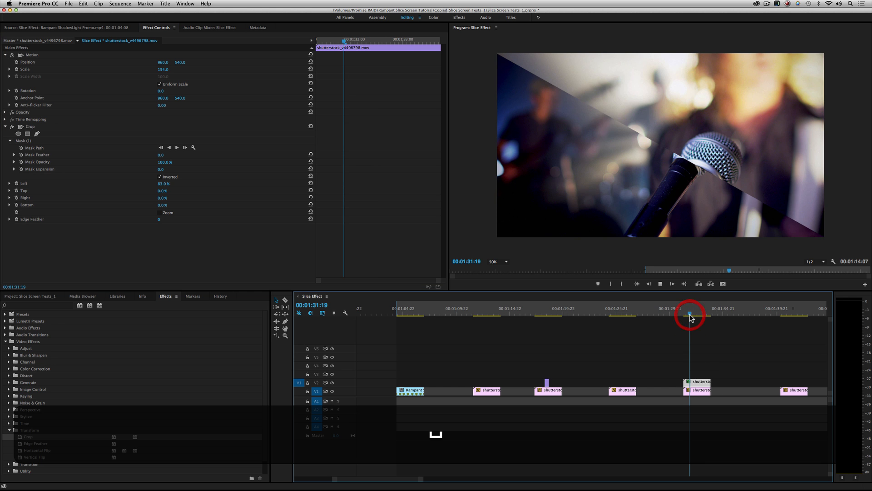
{"action": "left_click", "coordinate": [692, 316]}
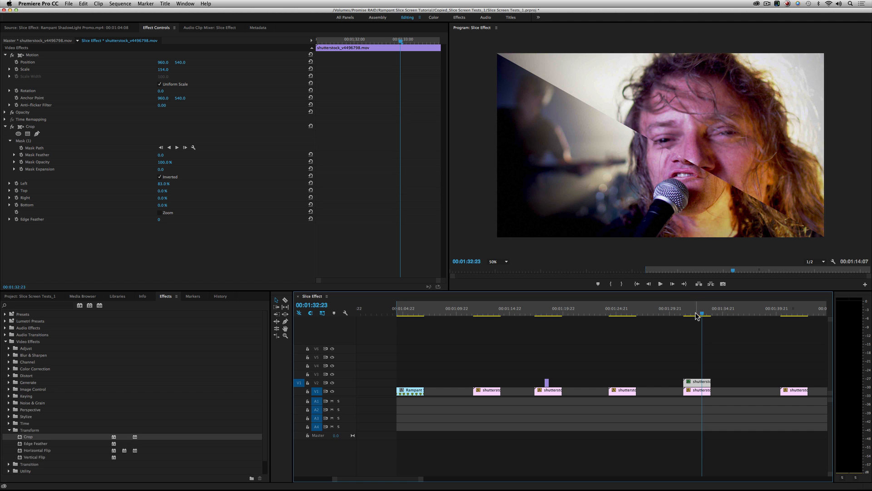
{"action": "left_click", "coordinate": [696, 314]}
{"action": "key", "text": "space"}
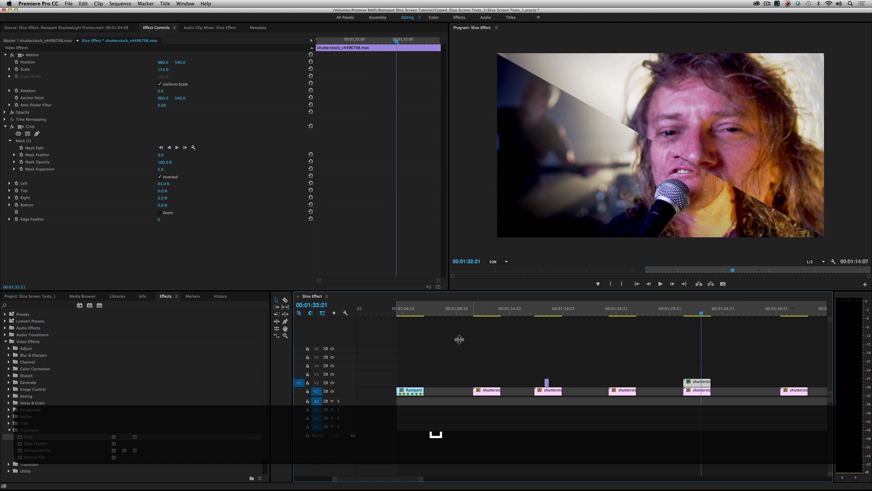
Cut the V2 duplicate on both sides of 00:01:32:21 and delete the outer pieces, keeping only the short middle section.
{"action": "key", "text": "c"}
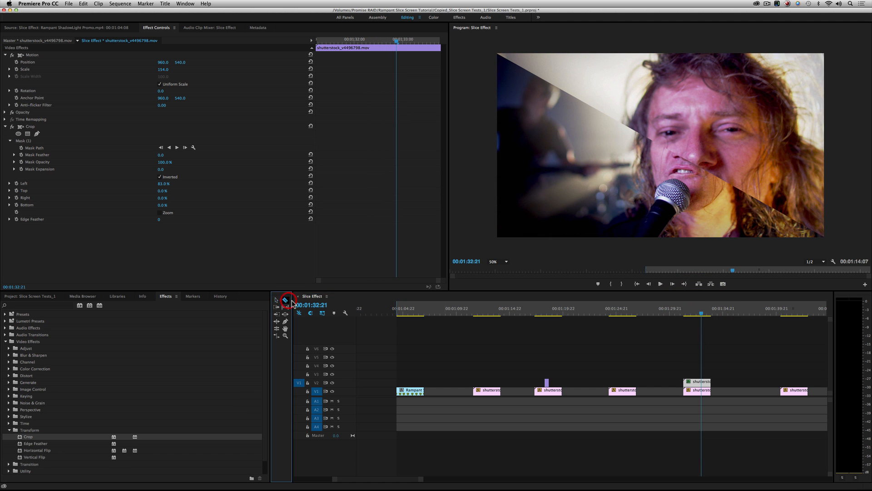
{"action": "left_click", "coordinate": [685, 383]}
{"action": "key", "text": "super+z"}
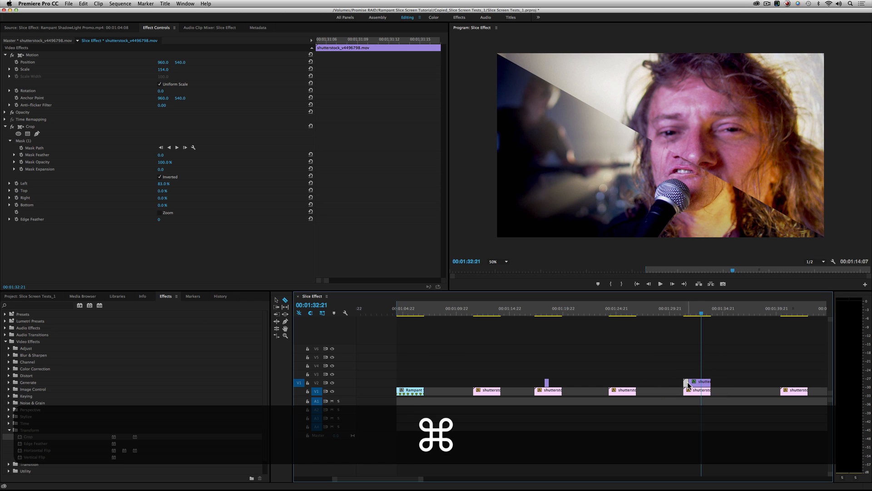
{"action": "left_click", "coordinate": [697, 384]}
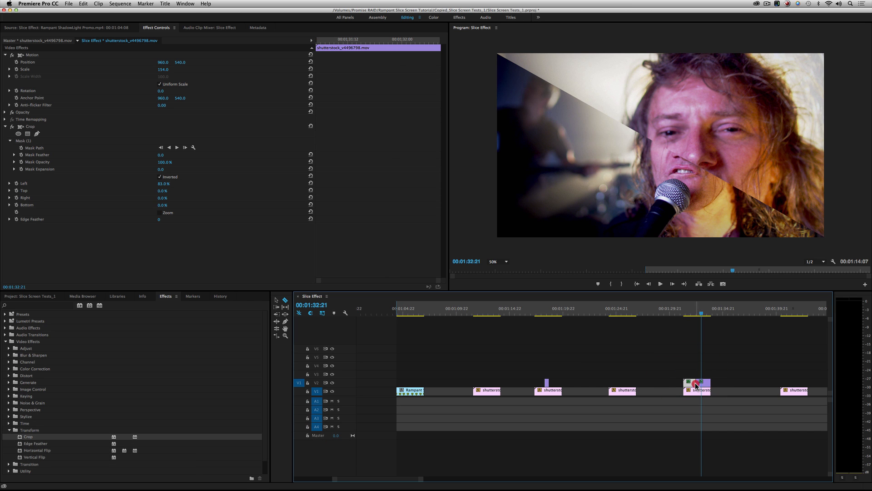
{"action": "left_click", "coordinate": [707, 384]}
{"action": "left_click", "coordinate": [276, 299]}
{"action": "left_click", "coordinate": [690, 381]}
{"action": "key", "text": "BackSpace"}
{"action": "left_click", "coordinate": [708, 380]}
{"action": "key", "text": "BackSpace"}
Play back the short diagonal slice and trim the start of the V2 piece so it appears for less time.
{"action": "left_click", "coordinate": [692, 313]}
{"action": "key", "text": "space"}
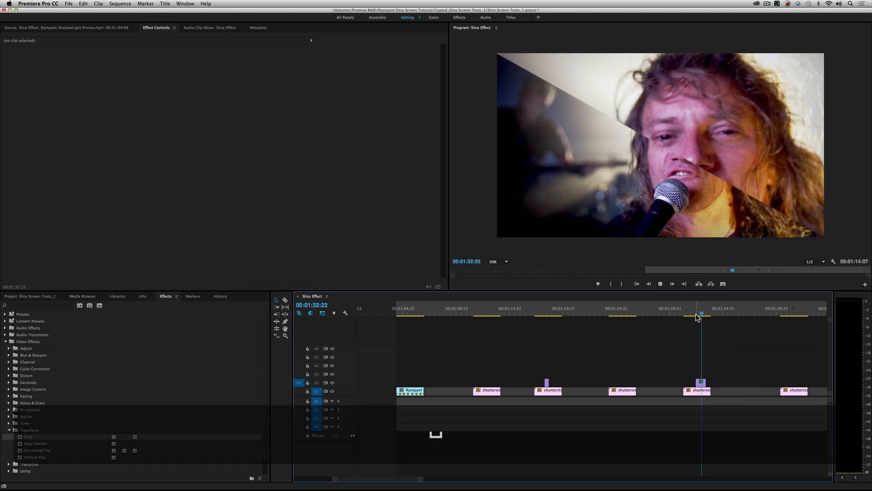
{"action": "key", "text": "space"}
{"action": "left_click_drag", "start_coordinate": [696, 384], "coordinate": [701, 385]}
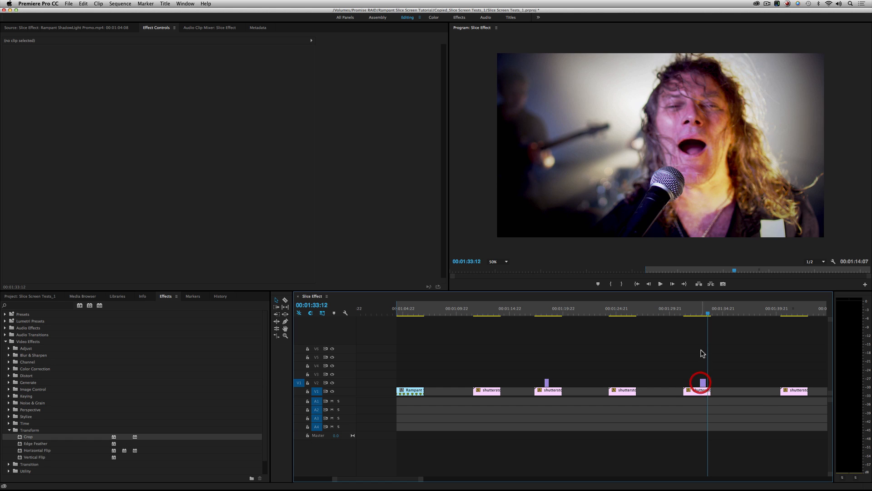
{"action": "left_click", "coordinate": [696, 305]}
{"action": "key", "text": "space"}
{"action": "left_click", "coordinate": [697, 306]}
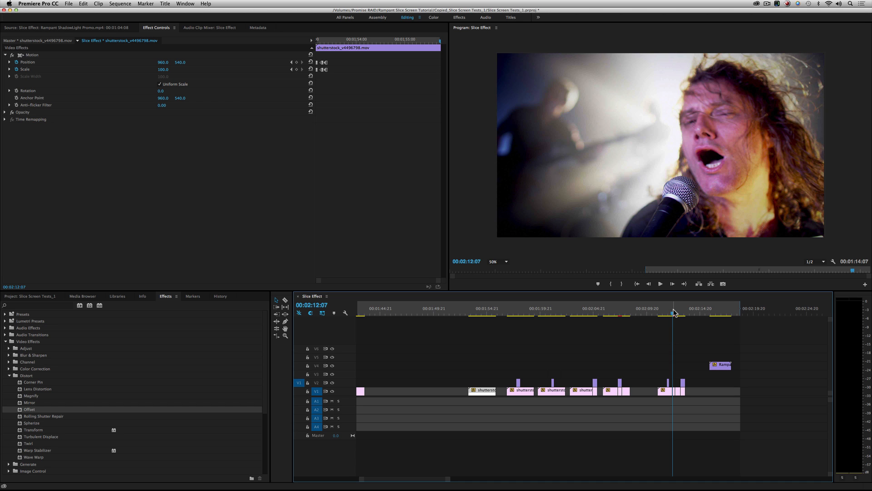
Cut the shutterstock clip on V1 at 00:01:42:11.
{"action": "left_click_drag", "start_coordinate": [673, 316], "coordinate": [673, 318]}
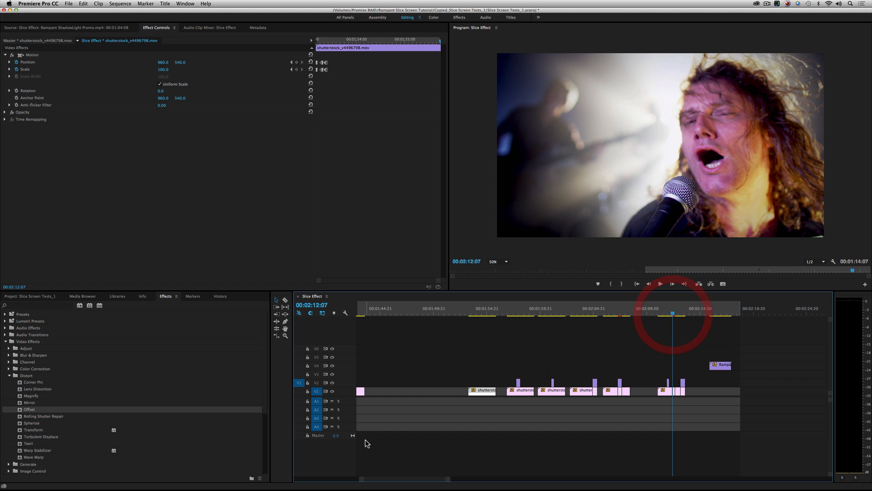
{"action": "left_click_drag", "start_coordinate": [410, 479], "coordinate": [405, 477]}
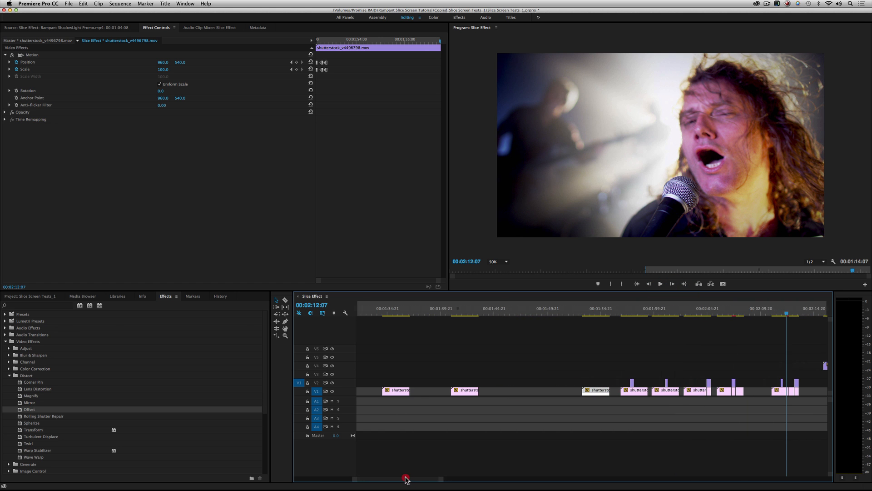
{"action": "left_click", "coordinate": [469, 311]}
{"action": "mouse_move", "coordinate": [470, 311]}
{"action": "left_mouse_down"}
{"action": "mouse_move", "coordinate": [461, 311]}
{"action": "mouse_move", "coordinate": [470, 313]}
{"action": "left_mouse_up"}
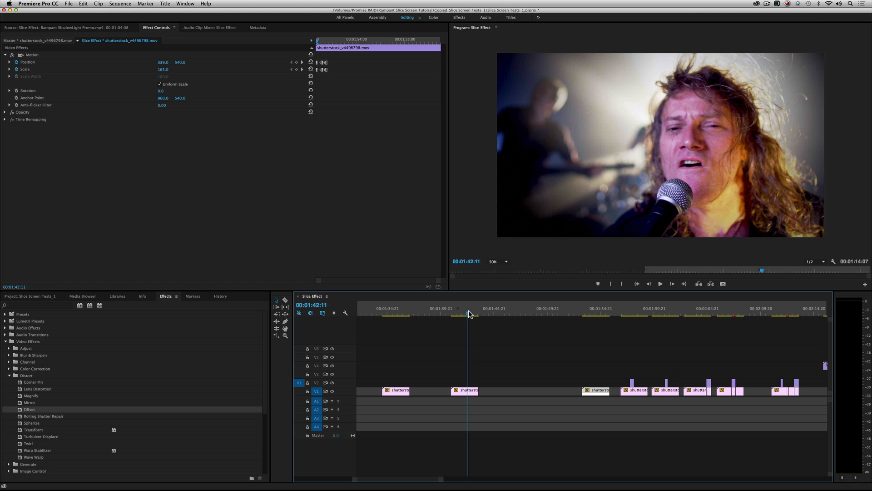
{"action": "key", "text": "c"}
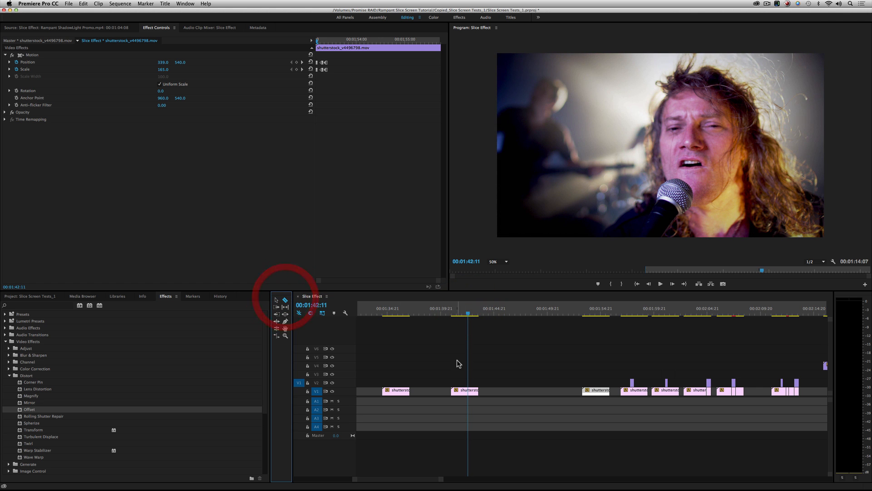
{"action": "left_click", "coordinate": [469, 391]}
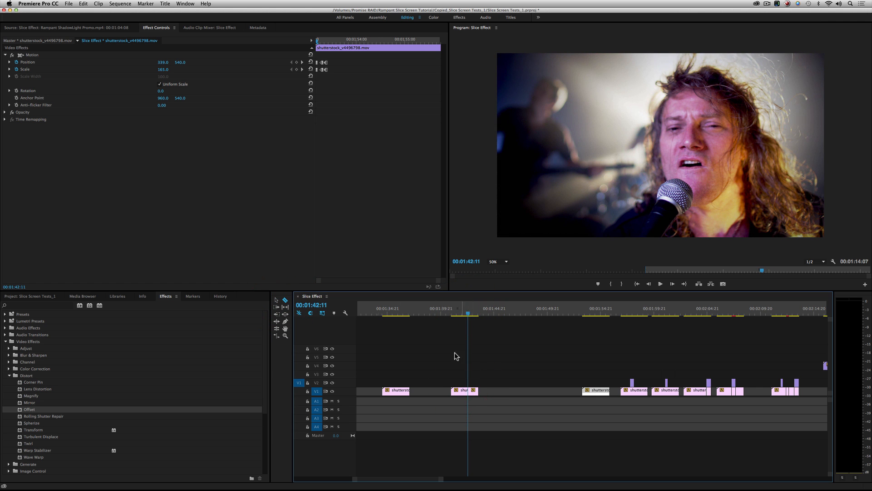
{"action": "left_click", "coordinate": [277, 300]}
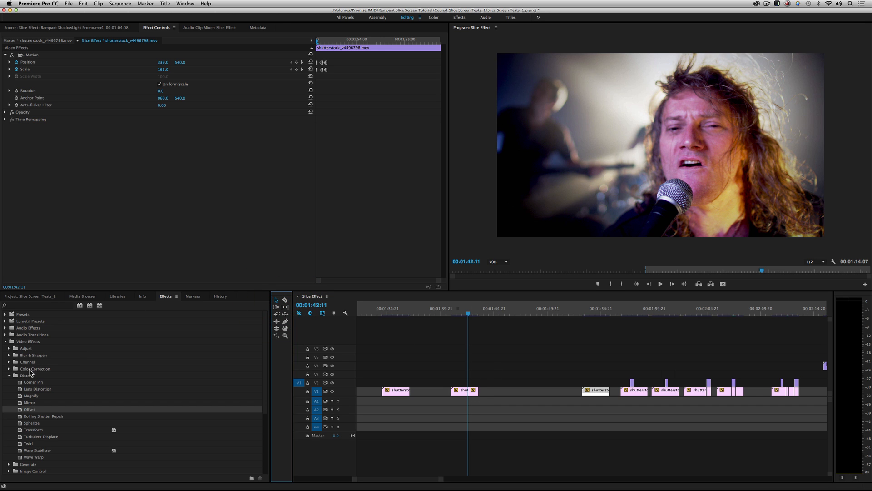
Apply the Distort effect Offset to the second part of the cut V1 clip and show its effect settings.
{"action": "left_click", "coordinate": [29, 375]}
{"action": "left_click", "coordinate": [28, 409]}
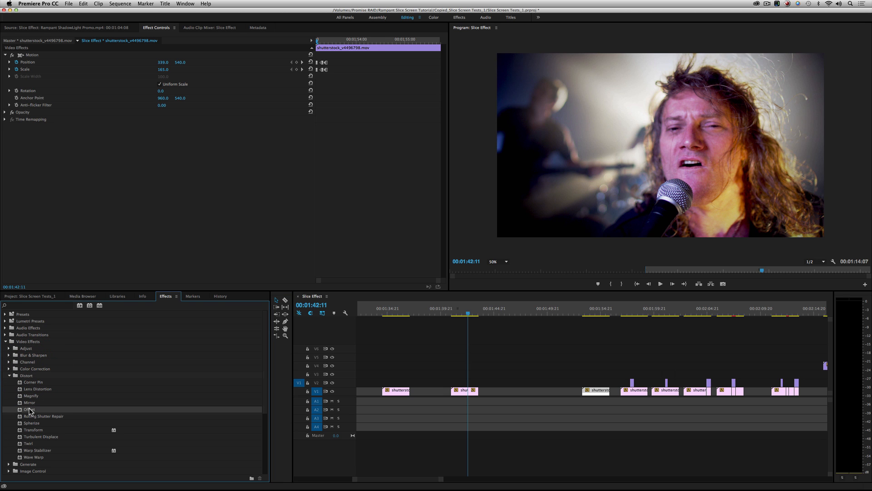
{"action": "left_click_drag", "start_coordinate": [19, 411], "coordinate": [472, 390]}
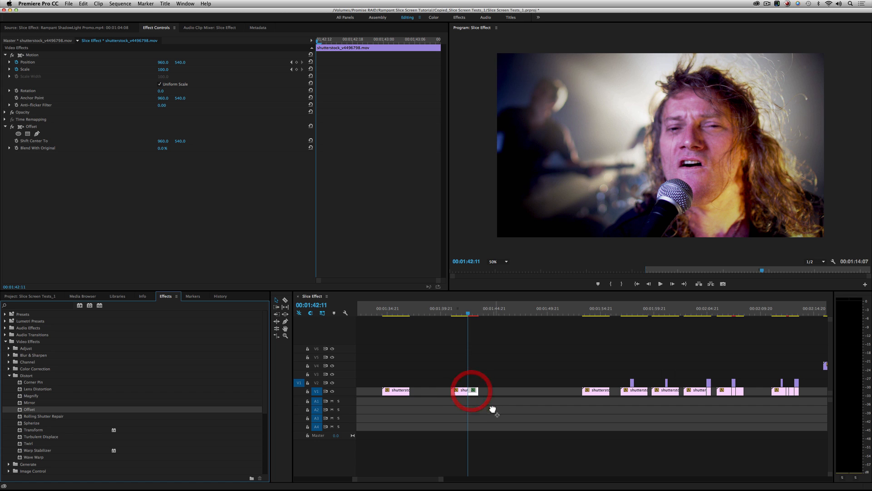
{"action": "left_click", "coordinate": [35, 127]}
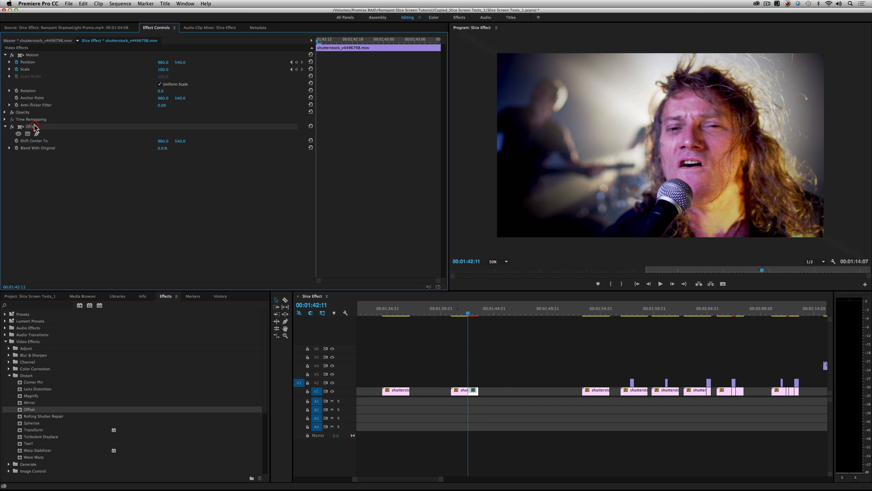
{"action": "key", "text": "shift+5"}
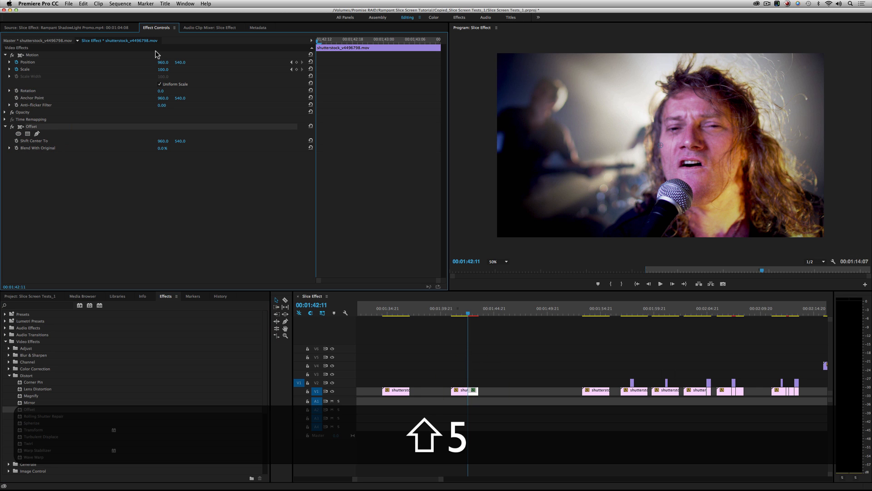
Keyframe Offset's Shift Center To from the clip start, setting its vertical value to 1053 at 00:01:42:13.
{"action": "left_click", "coordinate": [17, 141]}
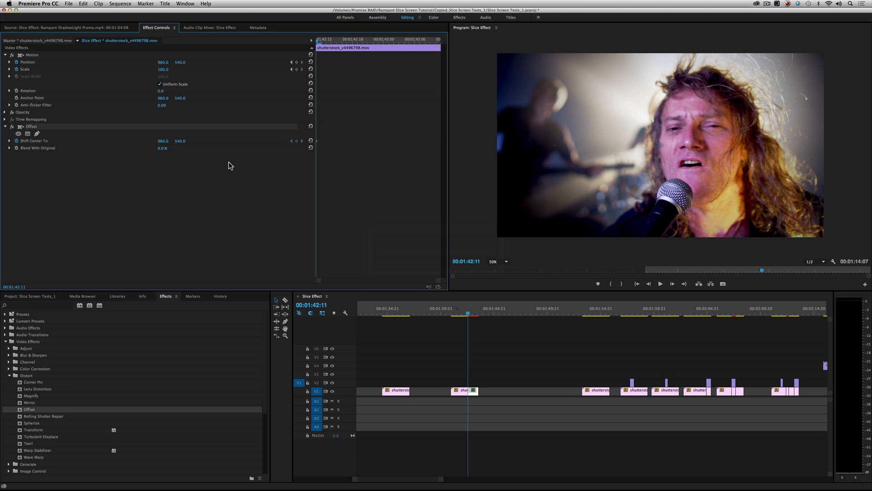
{"action": "key", "text": "Right"}
{"action": "key", "text": "Right"}
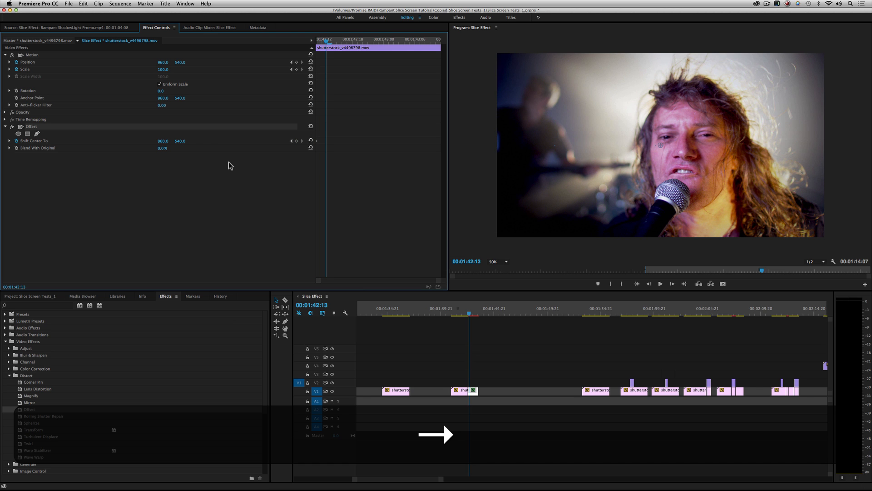
{"action": "left_click_drag", "start_coordinate": [185, 144], "coordinate": [418, 144]}
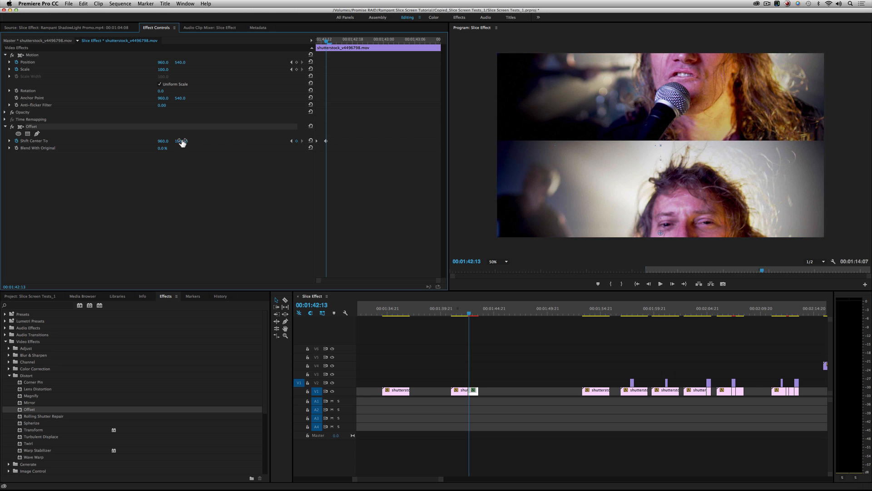
Add a Shift Center To keyframe at 00:01:42:17 with a vertical value of -42.
{"action": "key", "text": "Right"}
{"action": "key", "text": "Right"}
{"action": "key", "text": "Right"}
{"action": "key", "text": "Right"}
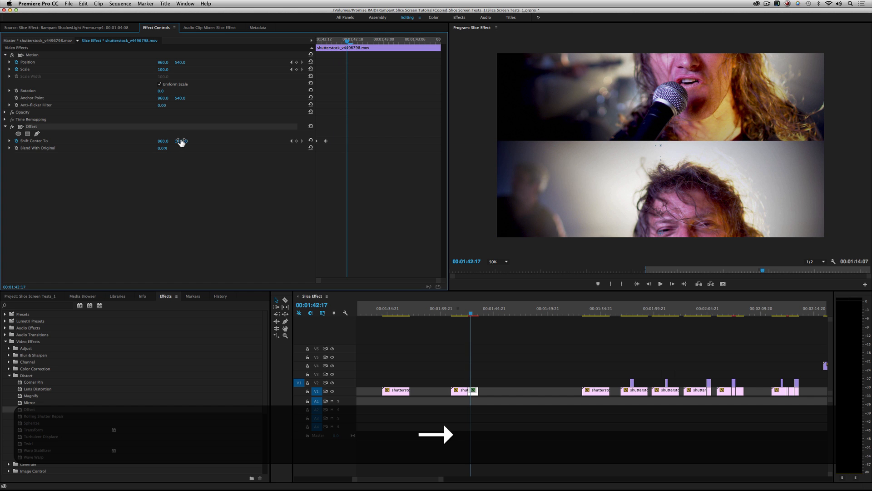
{"action": "left_click_drag", "start_coordinate": [183, 141], "coordinate": [0, 141]}
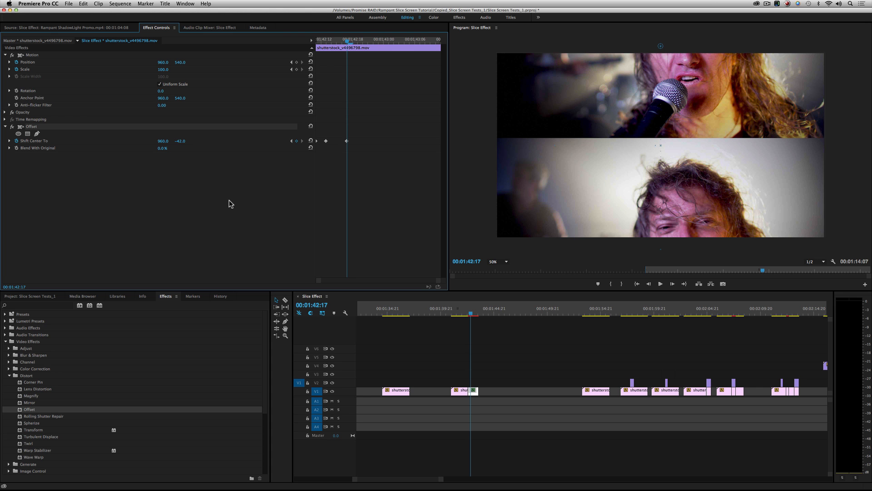
Return Shift Center To's vertical value to 540 with a keyframe at 00:01:42:18.
{"action": "key", "text": "Right"}
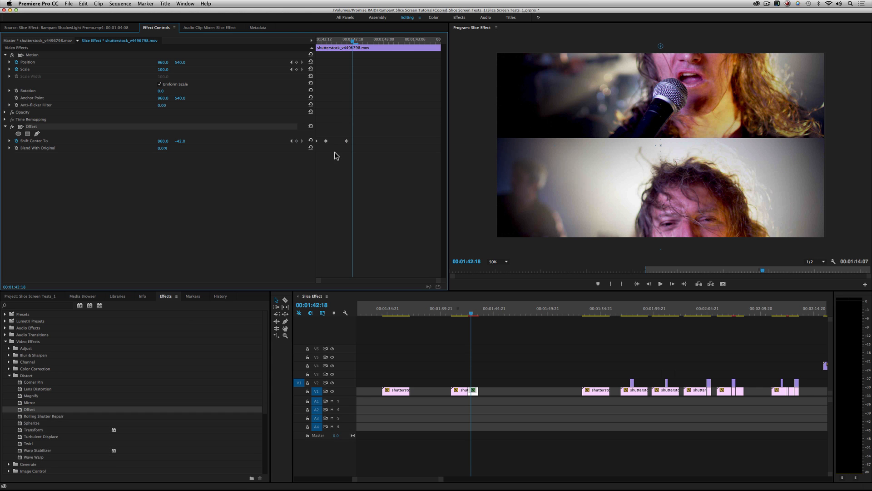
{"action": "left_click", "coordinate": [181, 141]}
{"action": "type", "text": "540"}
{"action": "key", "text": "Return"}
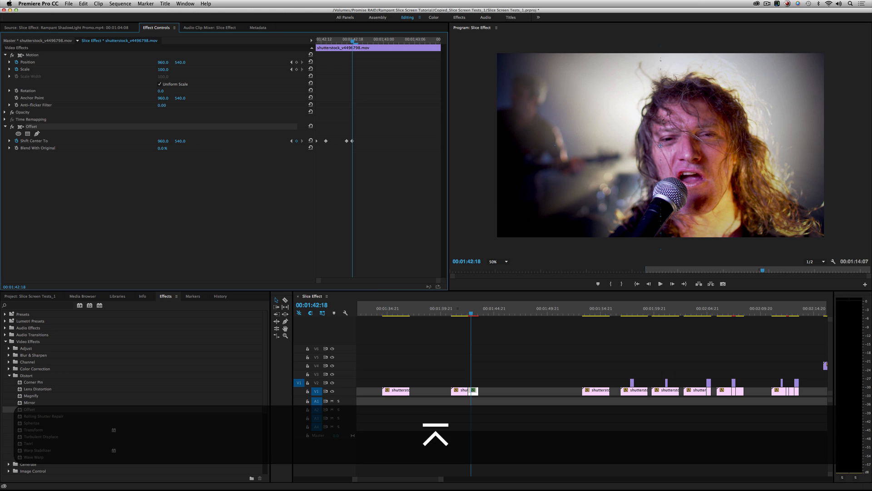
{"action": "left_click_drag", "start_coordinate": [318, 138], "coordinate": [313, 144]}
{"action": "left_click", "coordinate": [362, 164]}
Play back the vertical offset jump several times from the cut at 00:01:42:11.
{"action": "left_click_drag", "start_coordinate": [341, 43], "coordinate": [318, 43]}
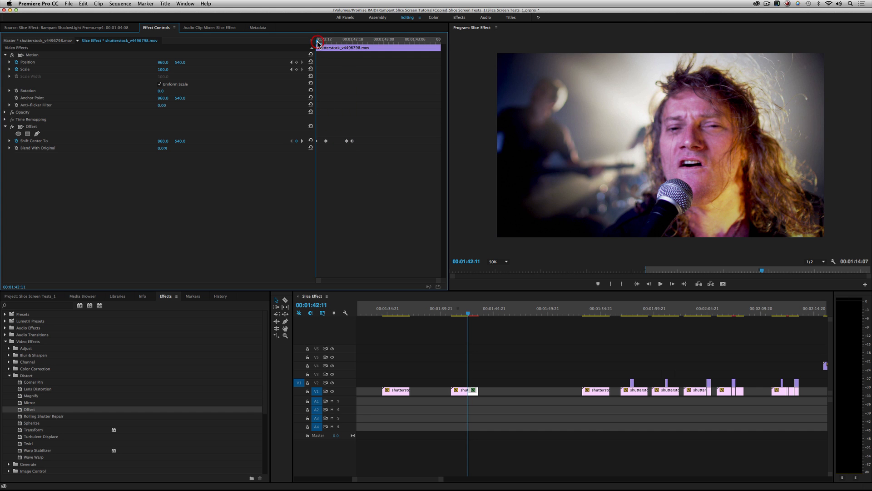
{"action": "key", "text": "space"}
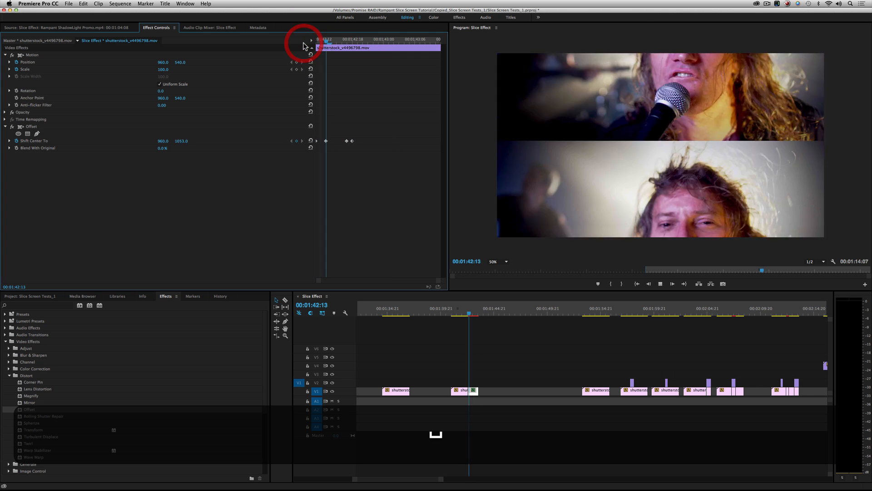
{"action": "key", "text": "space"}
{"action": "left_click", "coordinate": [318, 43]}
{"action": "key", "text": "space"}
{"action": "key", "text": "space"}
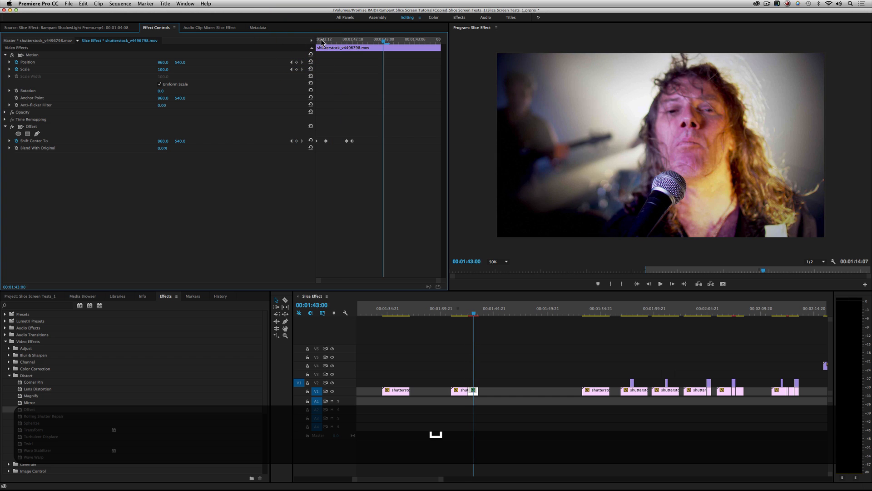
{"action": "left_click_drag", "start_coordinate": [321, 43], "coordinate": [303, 42]}
{"action": "key", "text": "space"}
{"action": "key", "text": "space"}
{"action": "key", "text": "Up"}
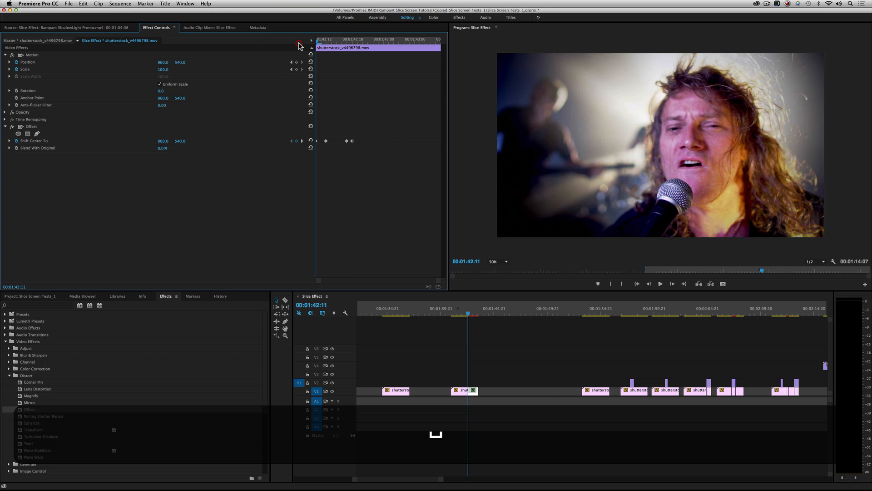
Change the temporal interpolation of all the Shift Center To keyframes in the Offset effect.
{"action": "key", "text": "space"}
{"action": "key", "text": "space"}
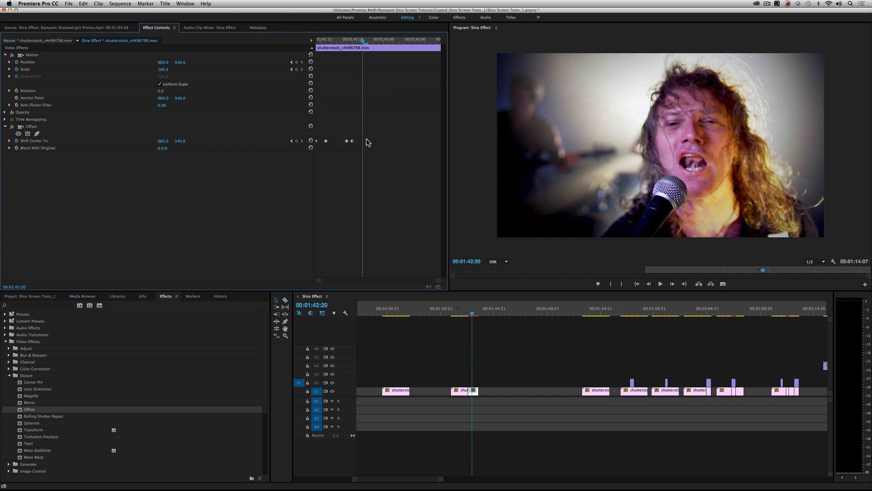
{"action": "left_click_drag", "start_coordinate": [360, 139], "coordinate": [310, 150]}
{"action": "right_click", "coordinate": [353, 144]}
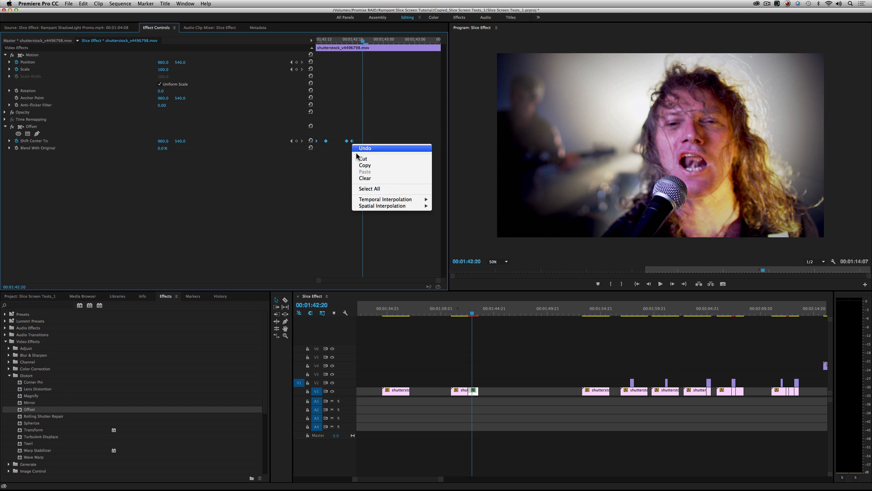
{"action": "mouse_move", "coordinate": [371, 200]}
{"action": "left_click", "coordinate": [452, 219]}
Play back the re-interpolated offset move repeatedly from 00:01:42:11.
{"action": "left_click", "coordinate": [327, 41]}
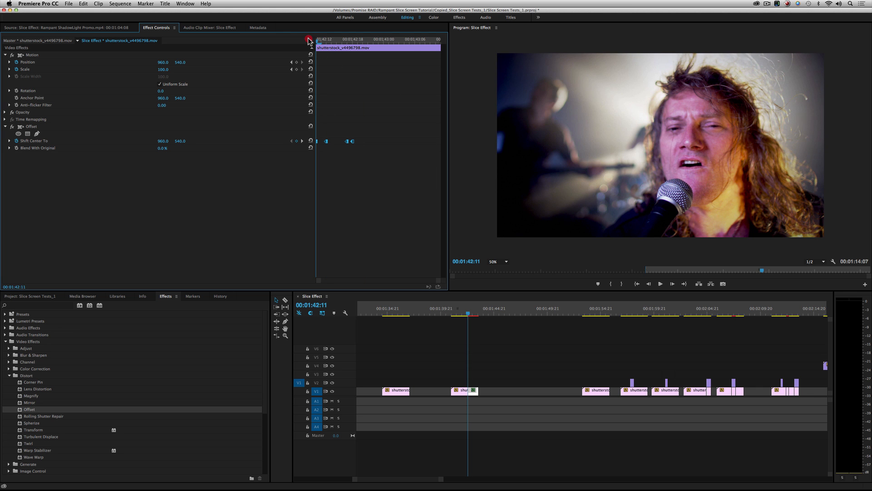
{"action": "key", "text": "space"}
{"action": "key", "text": "space"}
{"action": "left_click_drag", "start_coordinate": [325, 39], "coordinate": [283, 39]}
{"action": "key", "text": "space"}
{"action": "key", "text": "space"}
{"action": "key", "text": "space"}
{"action": "key", "text": "space"}
{"action": "key", "text": "space"}
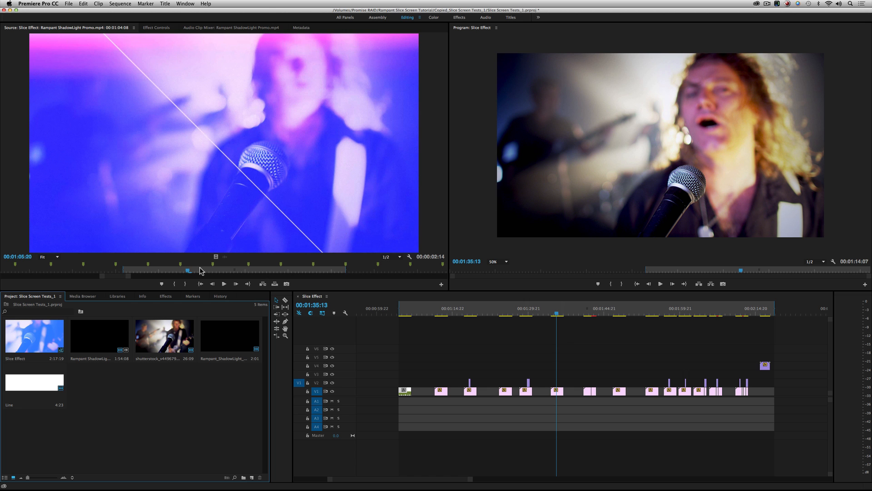
Create a new color matte 3840 pixels wide and 1080 high at 23.976 fps with square pixels.
{"action": "left_click", "coordinate": [187, 270]}
{"action": "left_click_drag", "start_coordinate": [186, 271], "coordinate": [190, 273]}
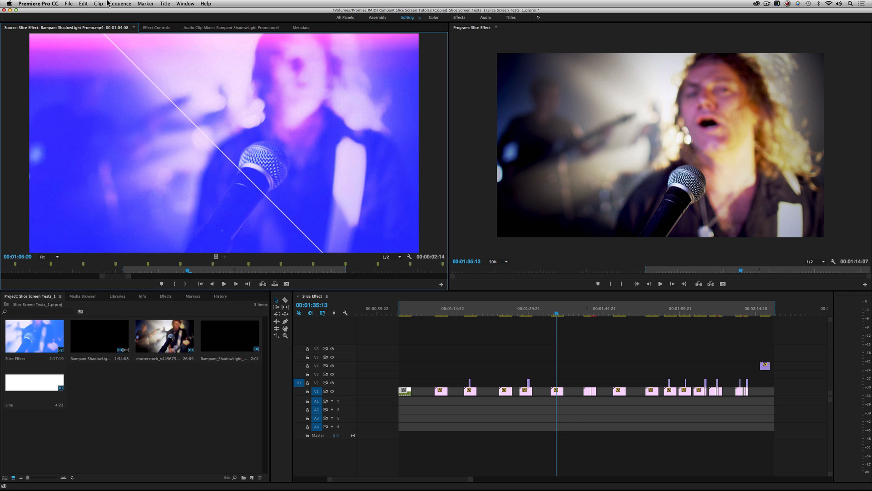
{"action": "left_click", "coordinate": [71, 4]}
{"action": "mouse_move", "coordinate": [78, 12]}
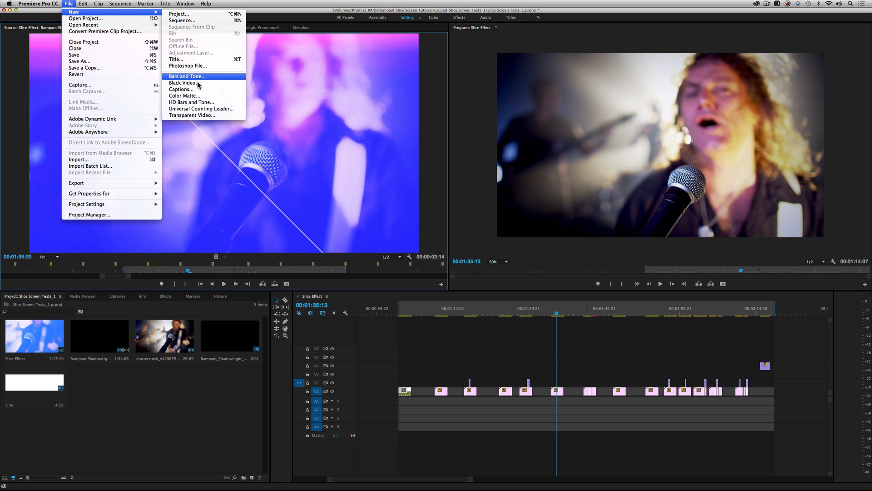
{"action": "left_click", "coordinate": [213, 97]}
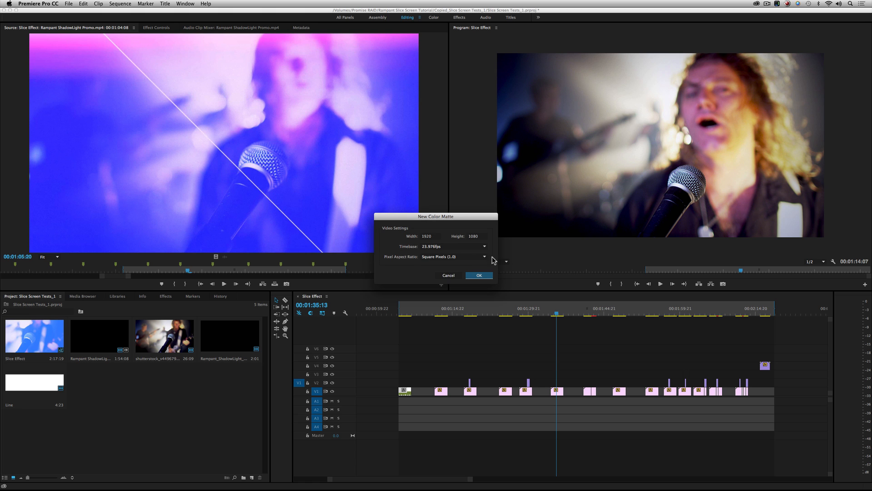
{"action": "double_click", "coordinate": [435, 237]}
{"action": "type", "text": "3840"}
{"action": "left_click", "coordinate": [479, 275]}
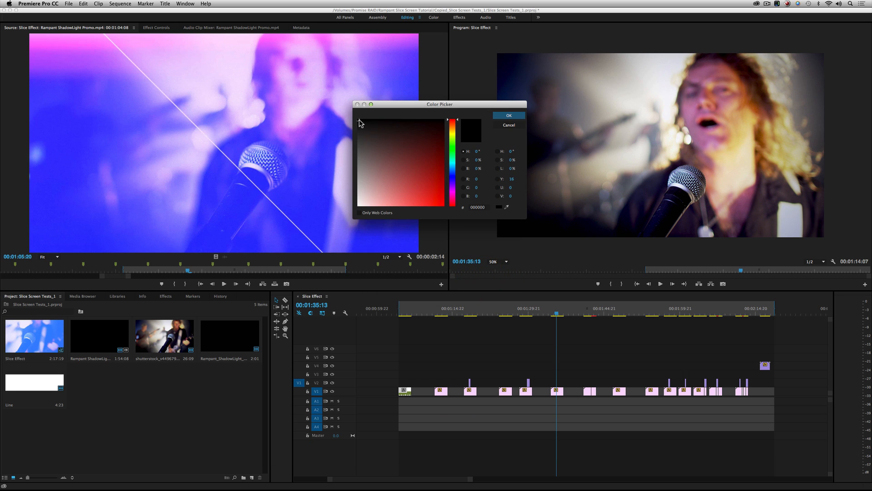
Set the new matte's color to white (FFFFFF) and name it LINE.
{"action": "left_click_drag", "start_coordinate": [361, 123], "coordinate": [350, 228]}
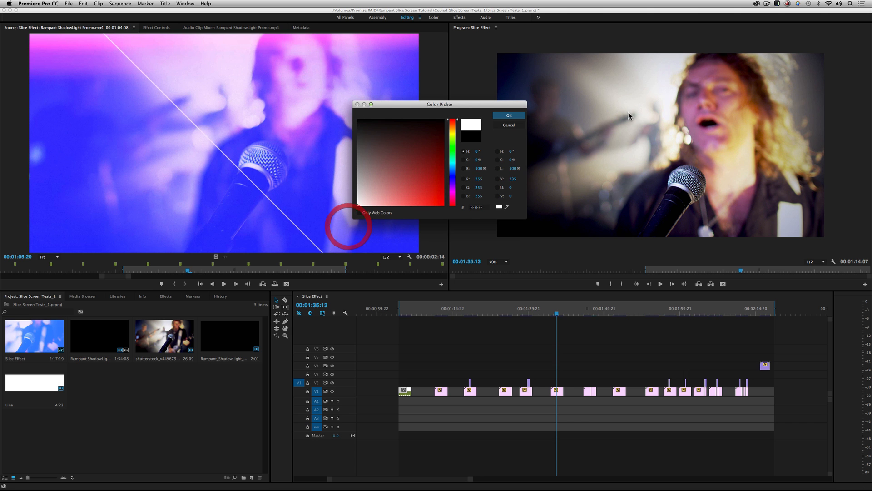
{"action": "left_click", "coordinate": [520, 116]}
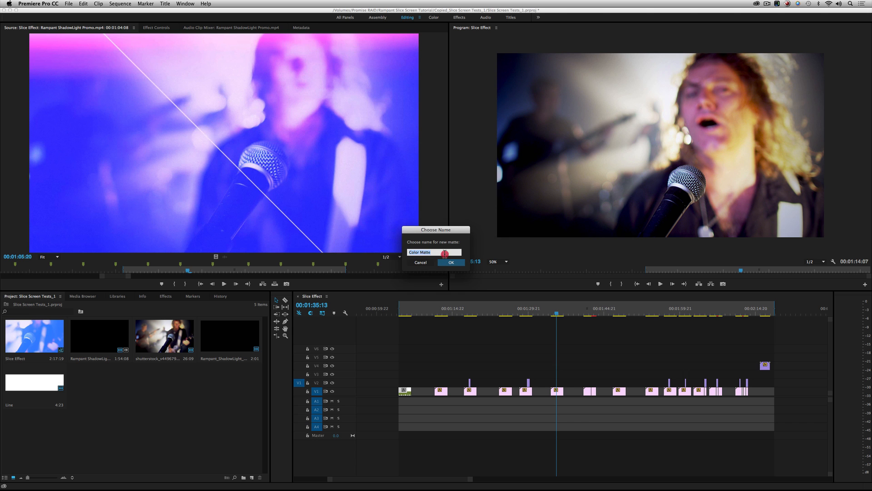
{"action": "type", "text": "LINE"}
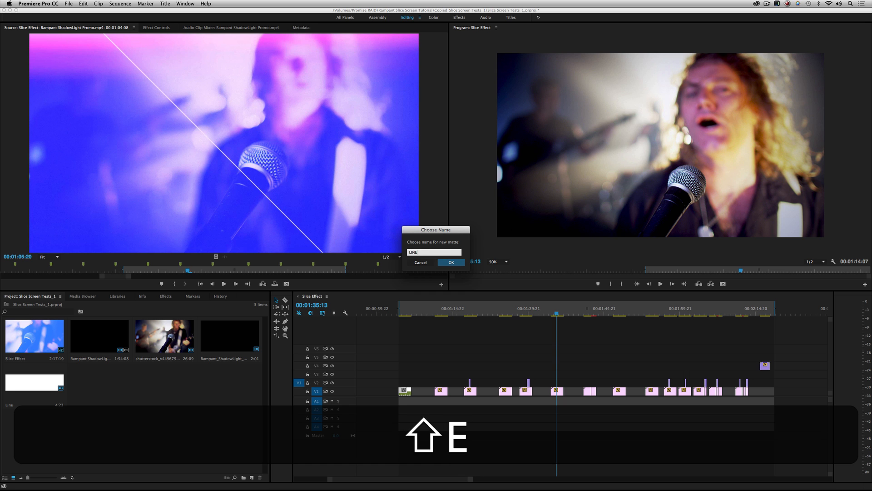
{"action": "left_click", "coordinate": [452, 262]}
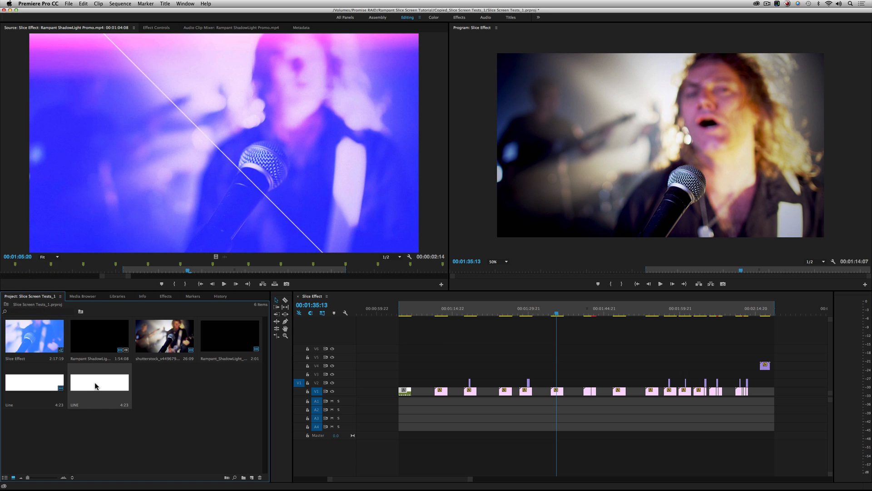
Place the LINE matte on V2 over the shutterstock clip at 00:01:35:13, turn off its Uniform Scale and set Scale Height to 0.5.
{"action": "left_click_drag", "start_coordinate": [95, 386], "coordinate": [548, 383]}
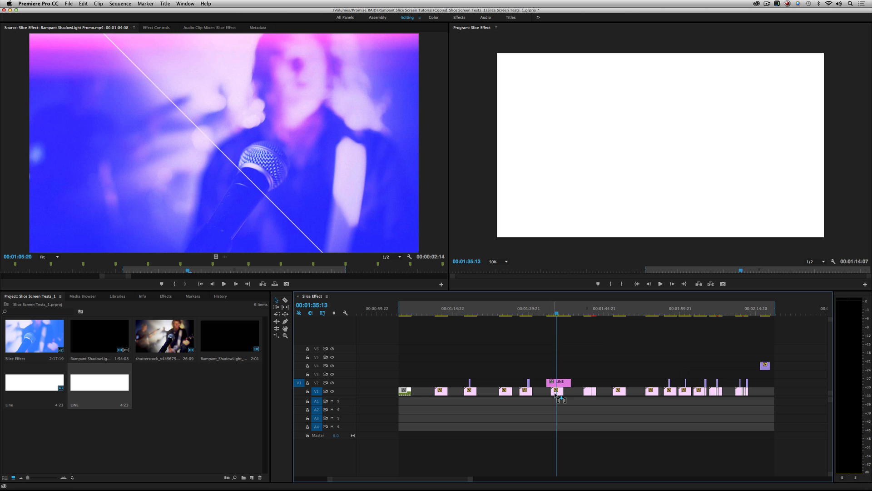
{"action": "left_click", "coordinate": [564, 381]}
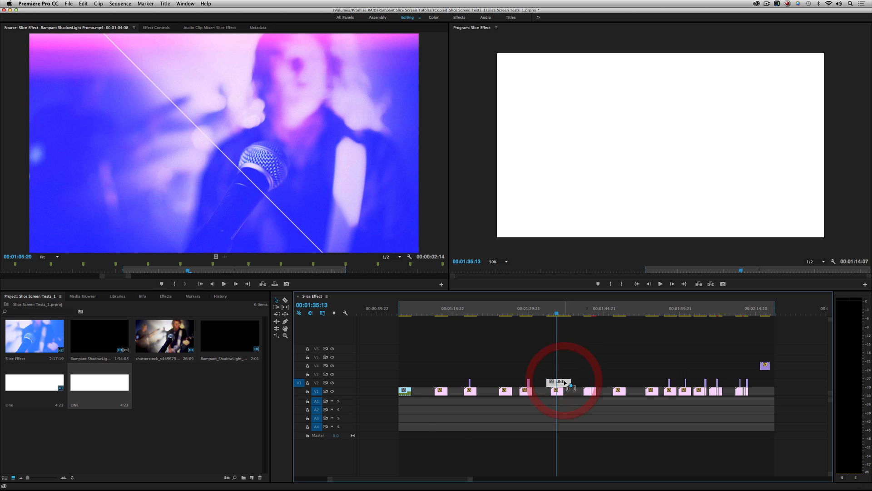
{"action": "key", "text": "shift+5"}
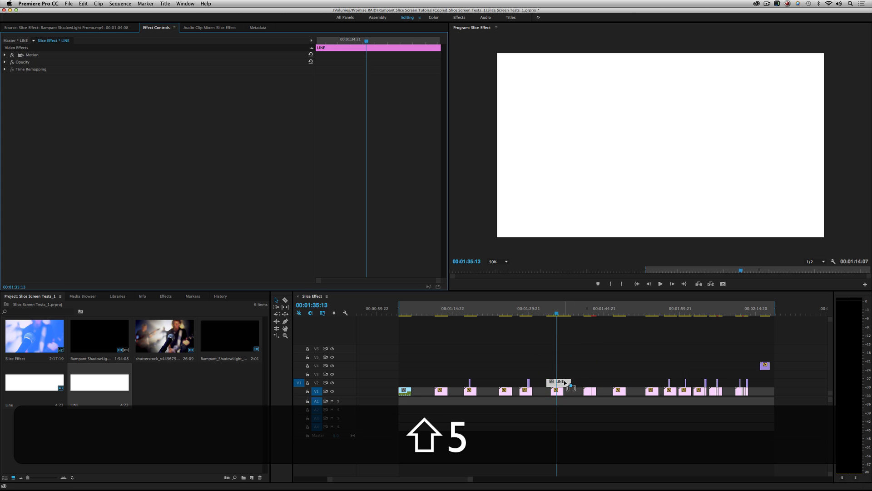
{"action": "left_click", "coordinate": [5, 55]}
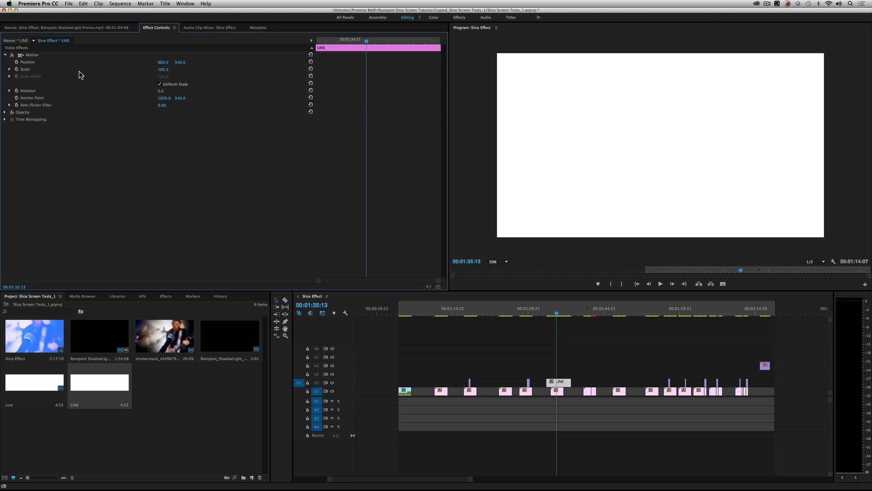
{"action": "left_click", "coordinate": [159, 84]}
{"action": "left_click", "coordinate": [163, 70]}
{"action": "type", "text": "1"}
{"action": "key", "text": "Return"}
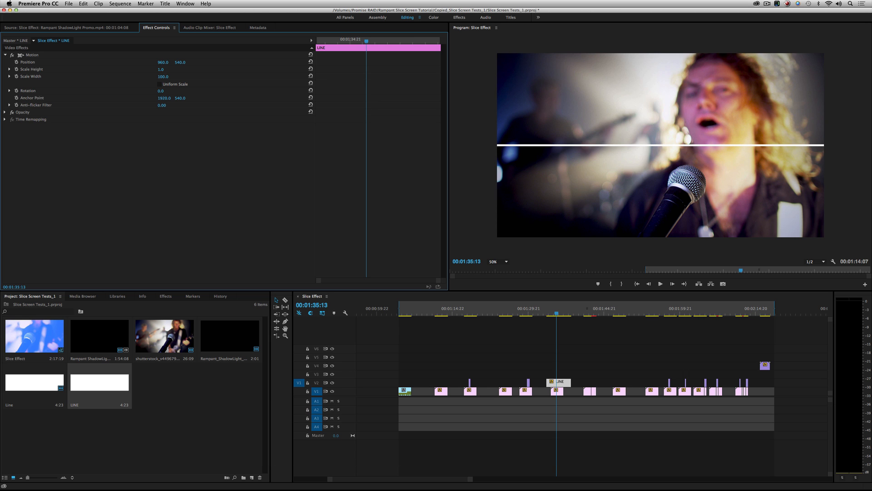
{"action": "left_click", "coordinate": [161, 69]}
{"action": "type", "text": ".5"}
{"action": "key", "text": "Return"}
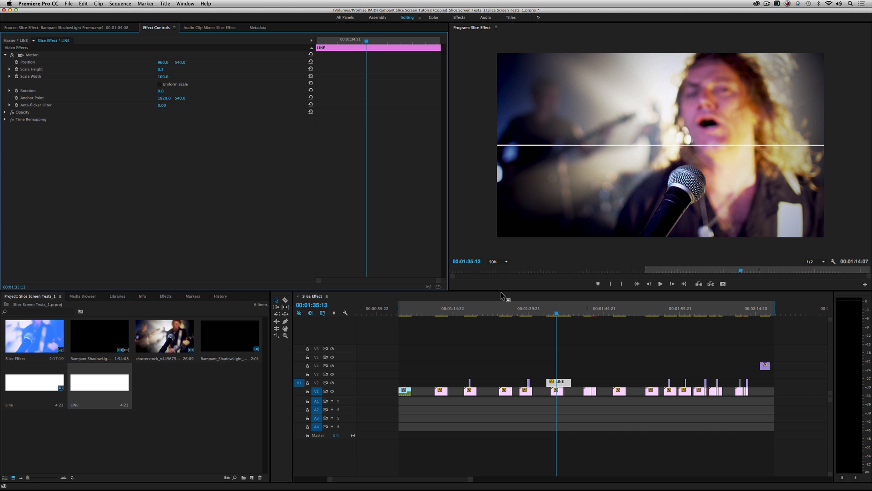
Trim both ends of the LINE clip on V2 so it spans only 00:01:35:10 to 00:01:35:12.
{"action": "left_click", "coordinate": [547, 313]}
{"action": "key", "text": "space"}
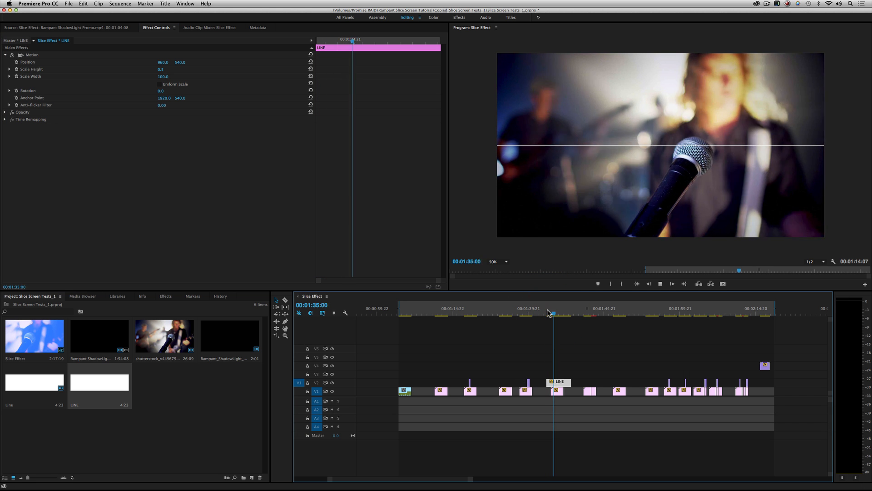
{"action": "key", "text": "space"}
{"action": "left_click", "coordinate": [556, 313]}
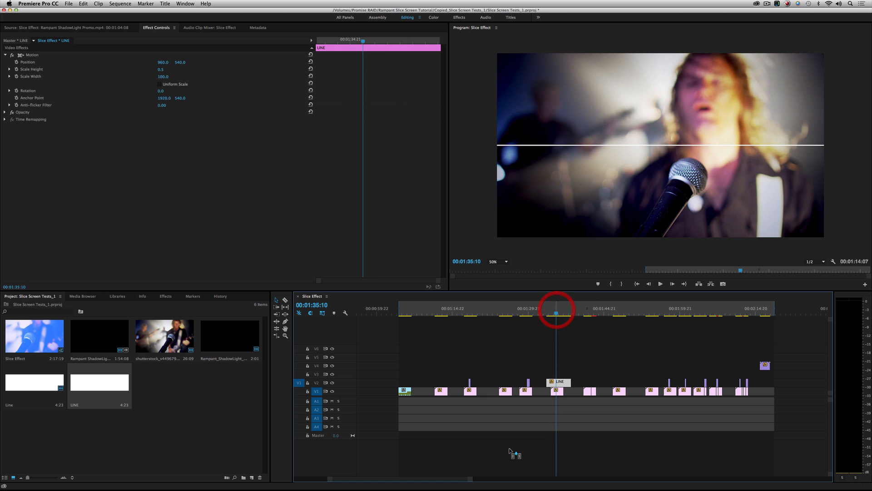
{"action": "left_click_drag", "start_coordinate": [468, 480], "coordinate": [413, 480]}
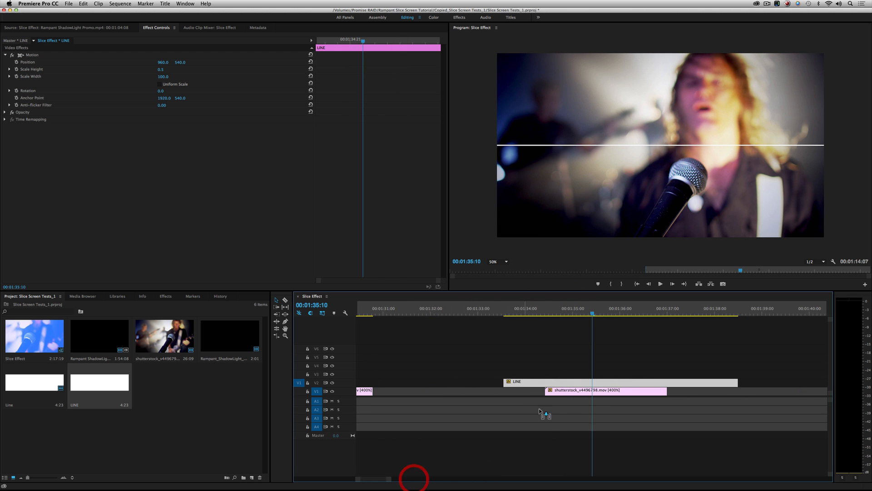
{"action": "left_click_drag", "start_coordinate": [504, 384], "coordinate": [594, 382]}
{"action": "left_click", "coordinate": [594, 313]}
{"action": "left_click_drag", "start_coordinate": [594, 314], "coordinate": [596, 314]}
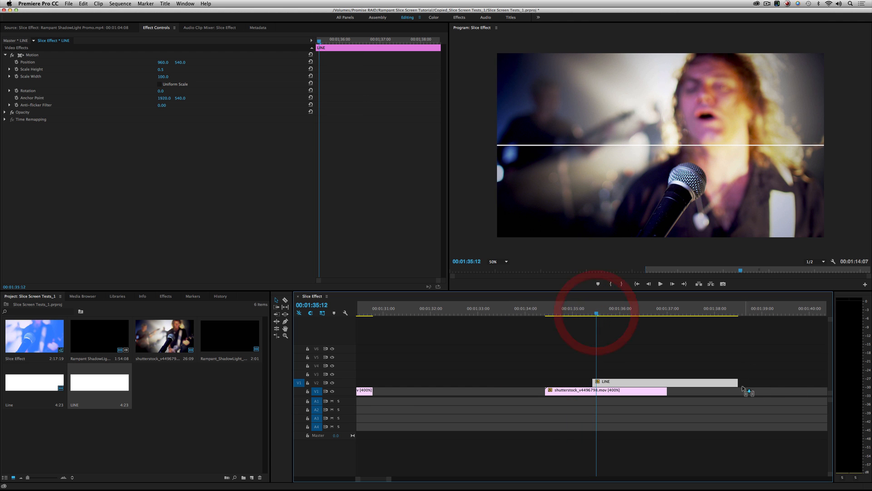
{"action": "left_click_drag", "start_coordinate": [737, 383], "coordinate": [596, 383]}
Play back the brief line flash several times from about 00:01:35:03.
{"action": "left_click", "coordinate": [590, 305]}
{"action": "left_click", "coordinate": [578, 305]}
{"action": "key", "text": "space"}
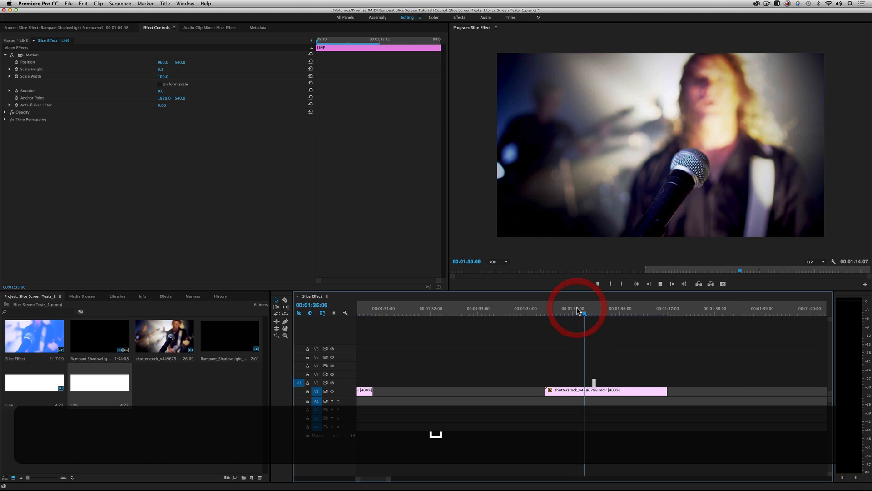
{"action": "left_click", "coordinate": [576, 308]}
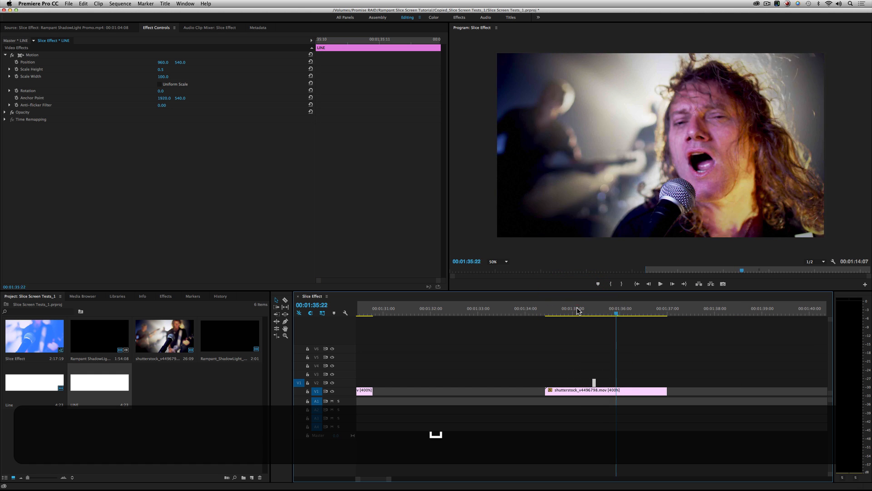
{"action": "left_click", "coordinate": [577, 308]}
{"action": "left_click", "coordinate": [577, 309]}
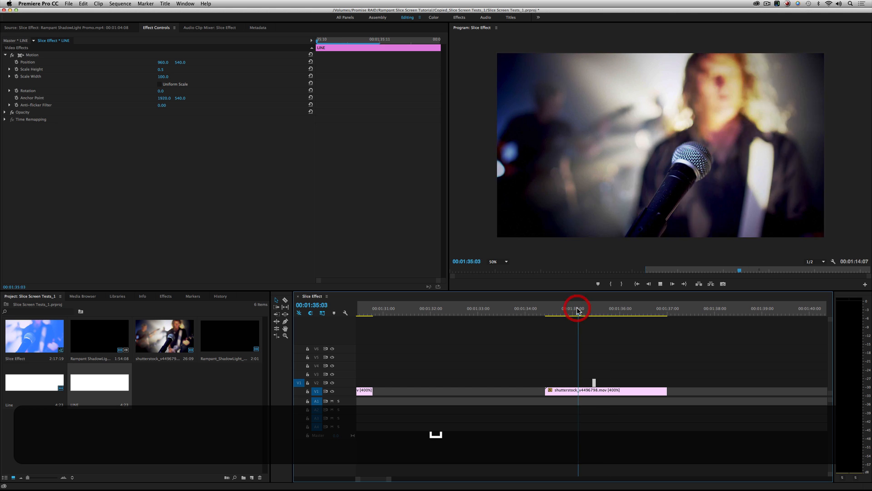
{"action": "key", "text": "space"}
Rotate the LINE clip at 00:01:35:11 to 38.4° and play back the diagonal flash.
{"action": "left_click_drag", "start_coordinate": [577, 309], "coordinate": [594, 309]}
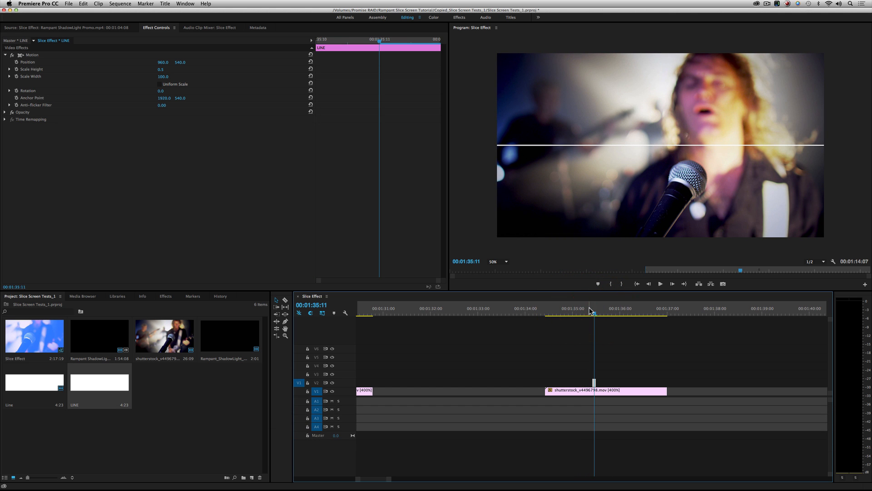
{"action": "left_click", "coordinate": [593, 381]}
{"action": "key", "text": "shift+5"}
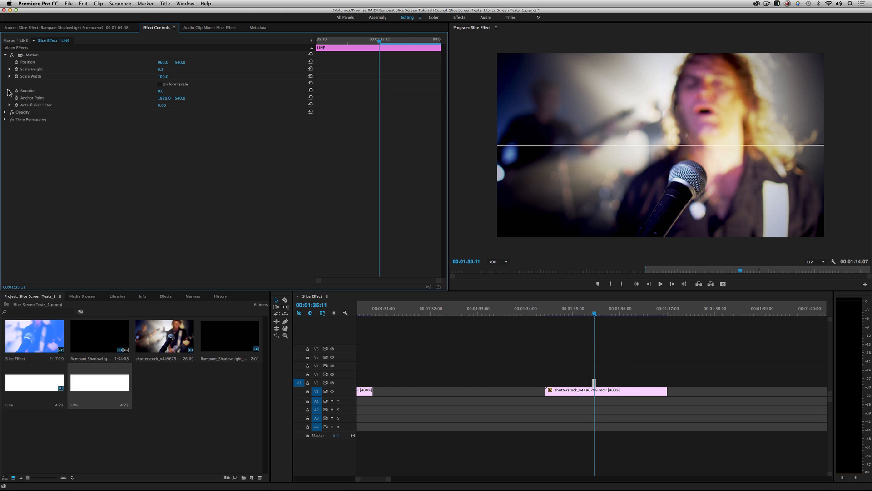
{"action": "left_click", "coordinate": [10, 91]}
{"action": "left_click_drag", "start_coordinate": [161, 97], "coordinate": [162, 100]}
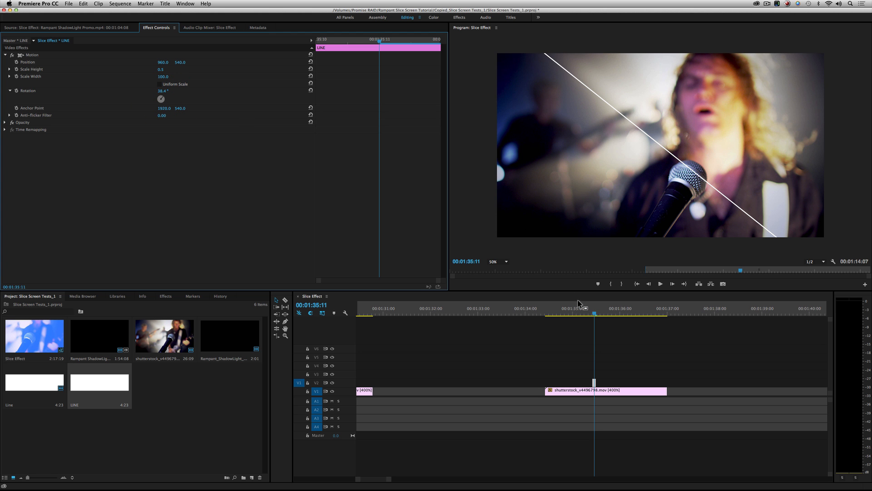
{"action": "key", "text": "space"}
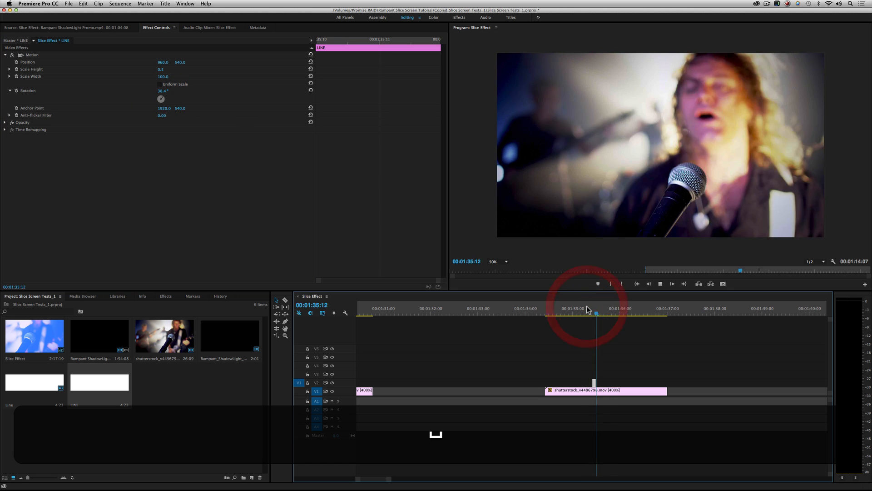
{"action": "left_click", "coordinate": [595, 310]}
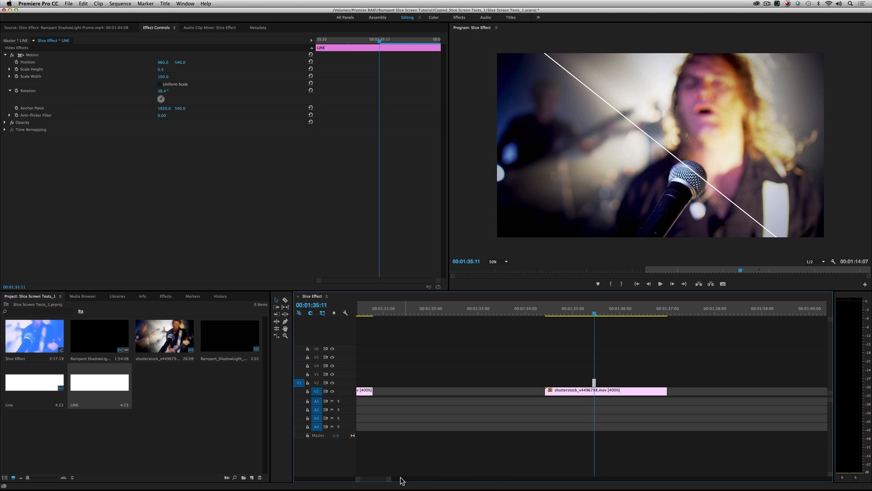
Place another LINE matte on V3 above the diagonally sliced shot at 00:01:29:23, aligned with the start of its V1 clip.
{"action": "left_click_drag", "start_coordinate": [389, 481], "coordinate": [418, 483]}
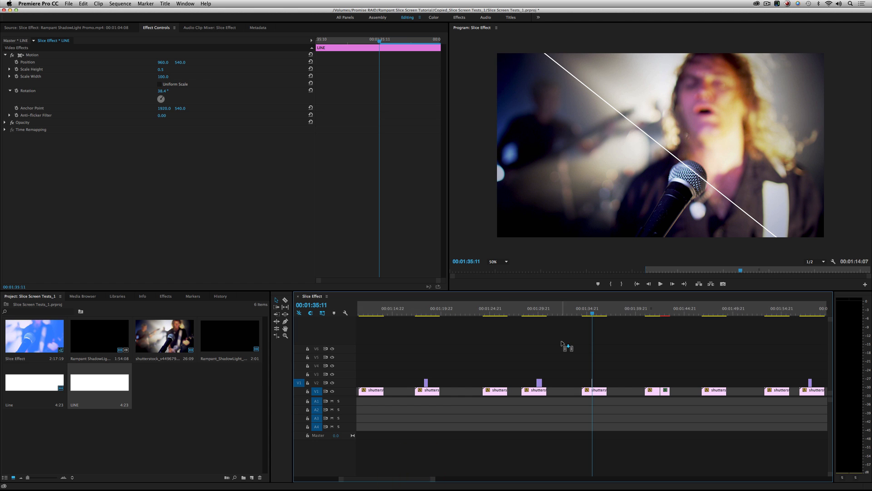
{"action": "left_click", "coordinate": [537, 309]}
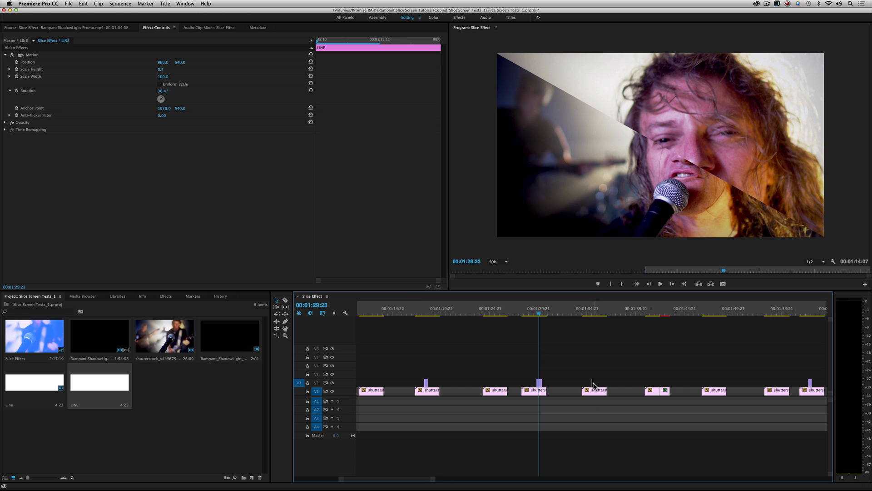
{"action": "left_click_drag", "start_coordinate": [102, 391], "coordinate": [523, 375]}
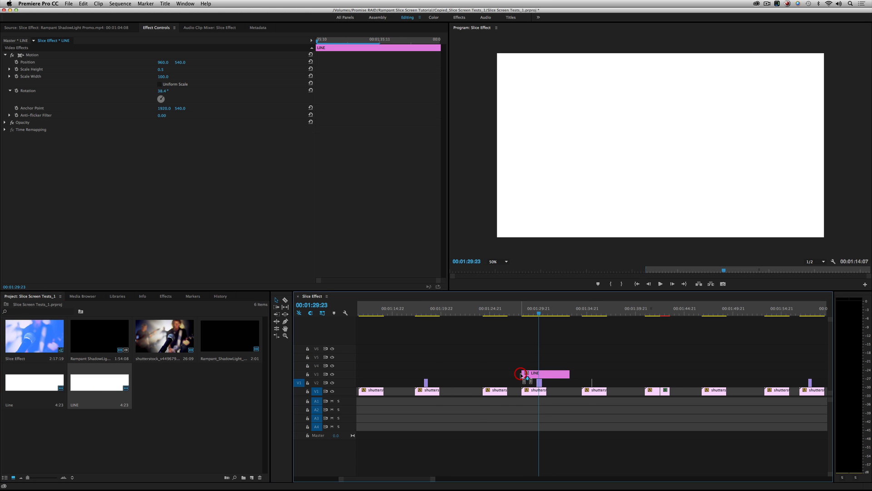
Turn off Uniform Scale for the LINE clip on V3 and set its Scale Height to 0.5.
{"action": "left_click", "coordinate": [545, 373]}
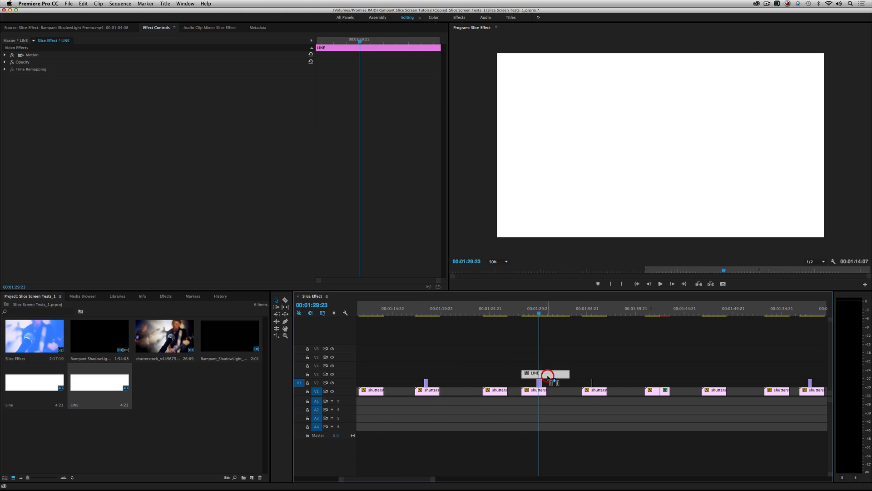
{"action": "key", "text": "shift+5"}
{"action": "left_click", "coordinate": [5, 55]}
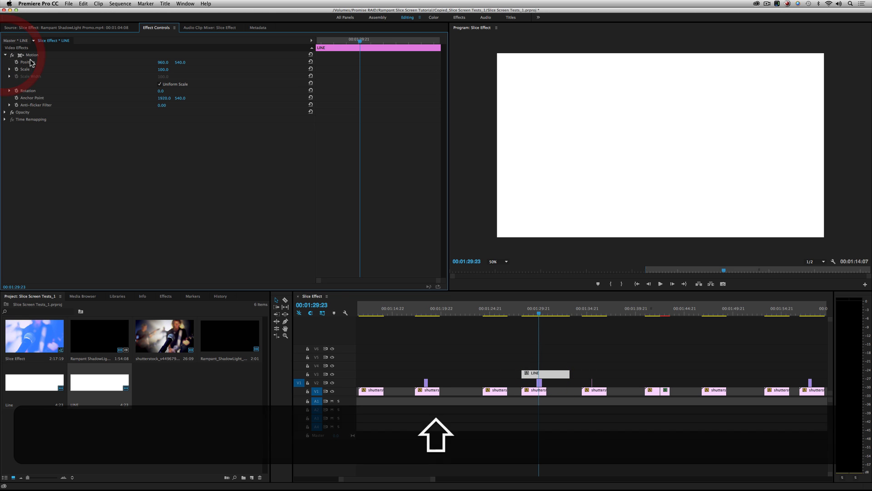
{"action": "left_click", "coordinate": [160, 84]}
{"action": "left_click", "coordinate": [162, 69]}
{"action": "type", "text": "0.5"}
{"action": "key", "text": "Return"}
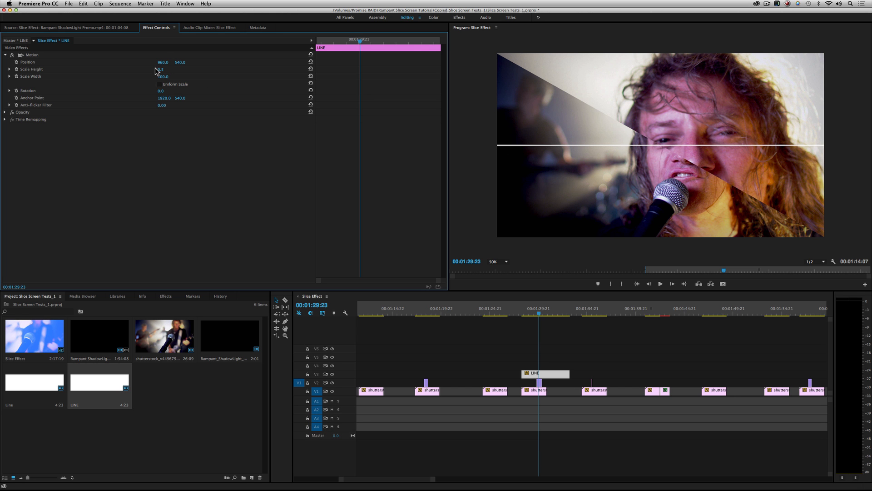
Rotate the V3 LINE clip to match the diagonal slice, trying 28° and 30° before settling on 29.5°.
{"action": "left_click_drag", "start_coordinate": [160, 91], "coordinate": [169, 93]}
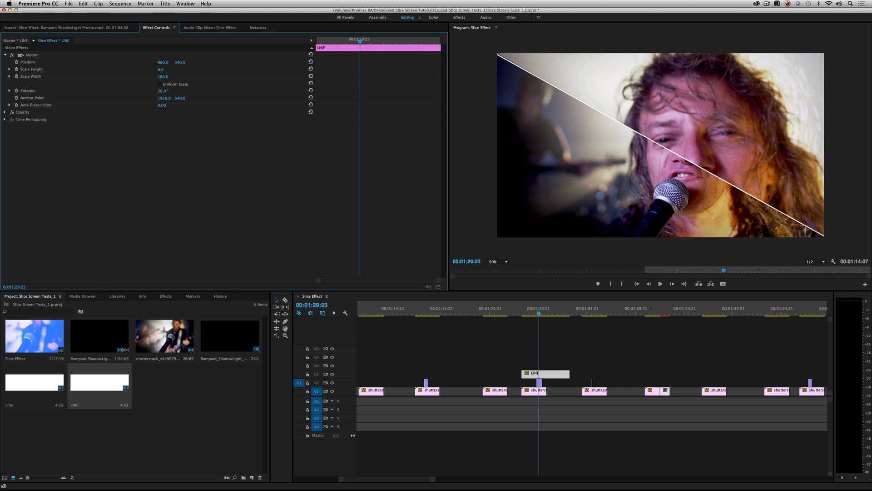
{"action": "left_click", "coordinate": [166, 92]}
{"action": "type", "text": "28"}
{"action": "key", "text": "Return"}
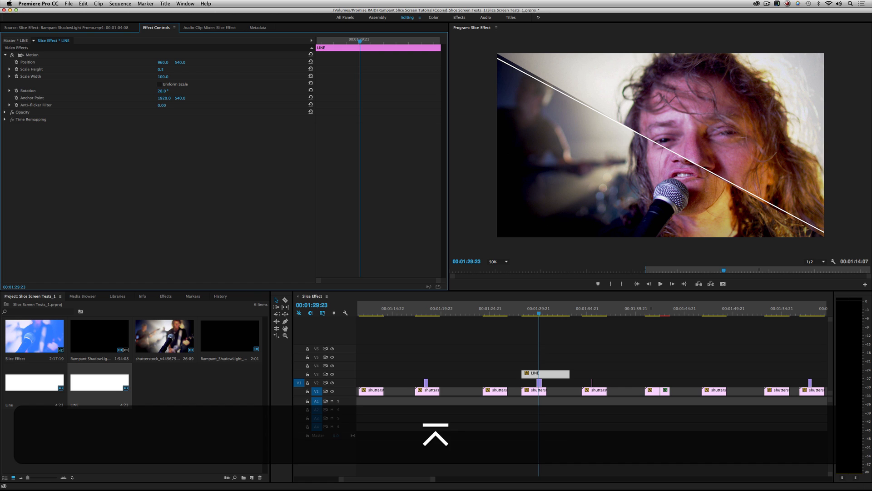
{"action": "left_click", "coordinate": [166, 92]}
{"action": "type", "text": "30"}
{"action": "key", "text": "Return"}
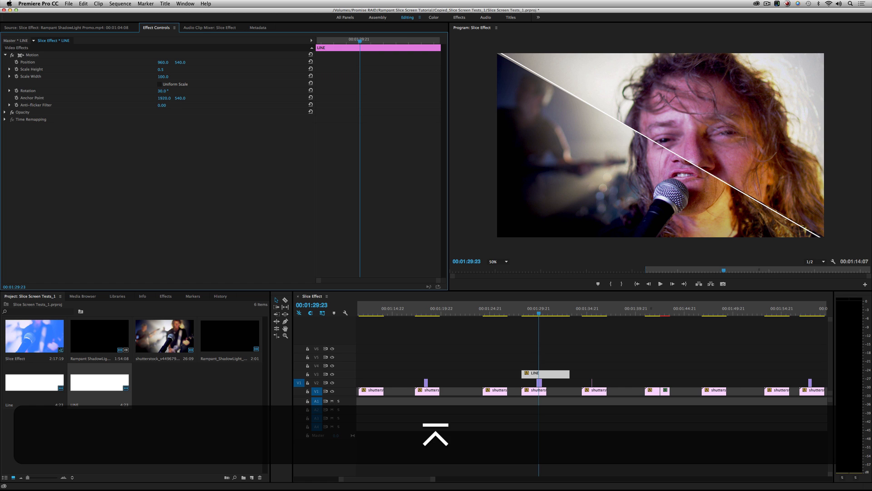
{"action": "left_click", "coordinate": [167, 92]}
{"action": "type", "text": "2"}
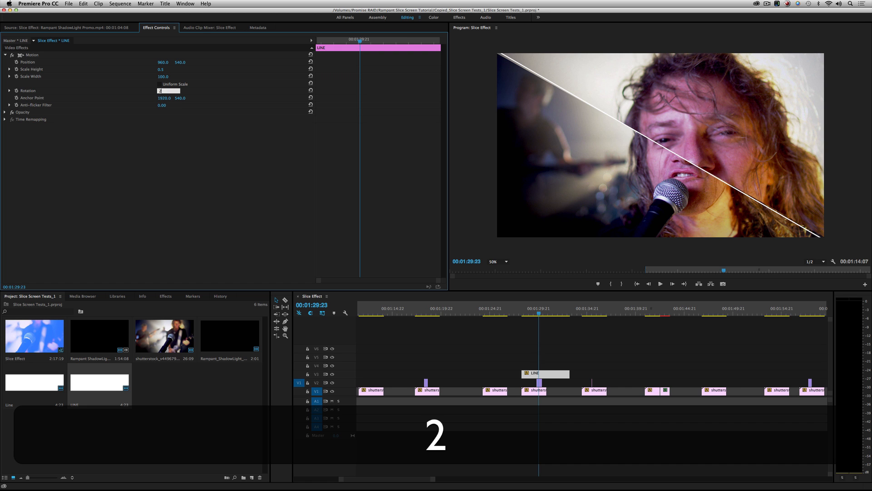
{"action": "type", "text": "9.5"}
{"action": "key", "text": "Return"}
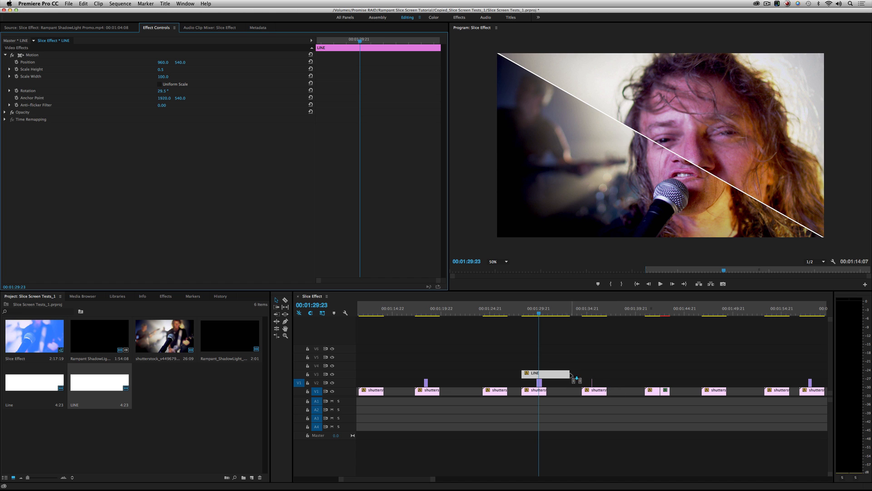
Trim the V3 LINE clip to the same span as the V2 slice clip beneath it and play back the effect.
{"action": "left_click_drag", "start_coordinate": [432, 480], "coordinate": [413, 479]}
{"action": "left_click_drag", "start_coordinate": [657, 377], "coordinate": [593, 377]}
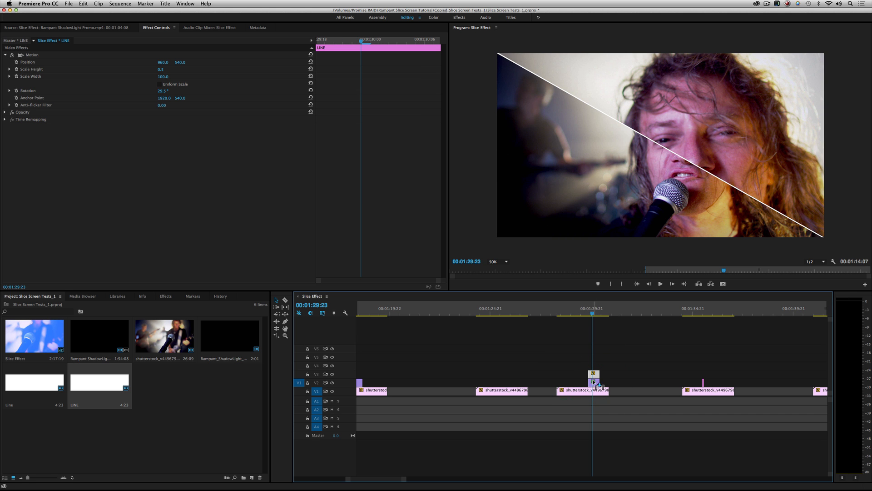
{"action": "left_click", "coordinate": [579, 311]}
{"action": "key", "text": "space"}
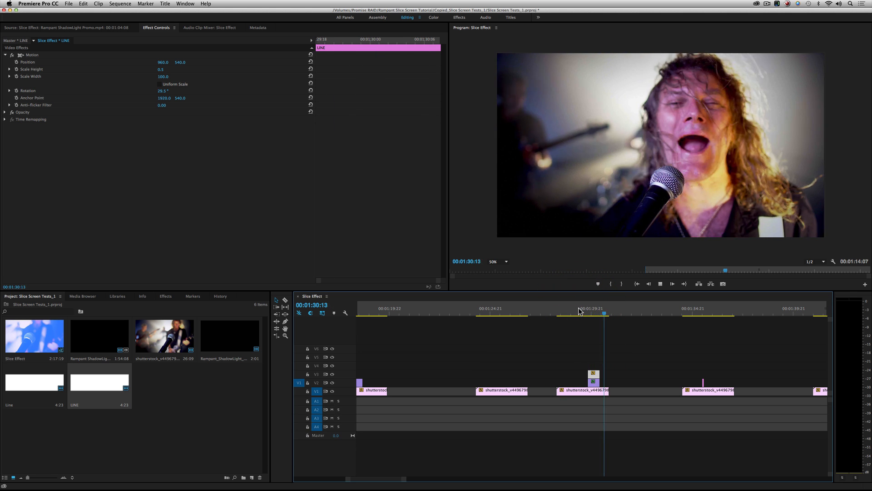
{"action": "key", "text": "space"}
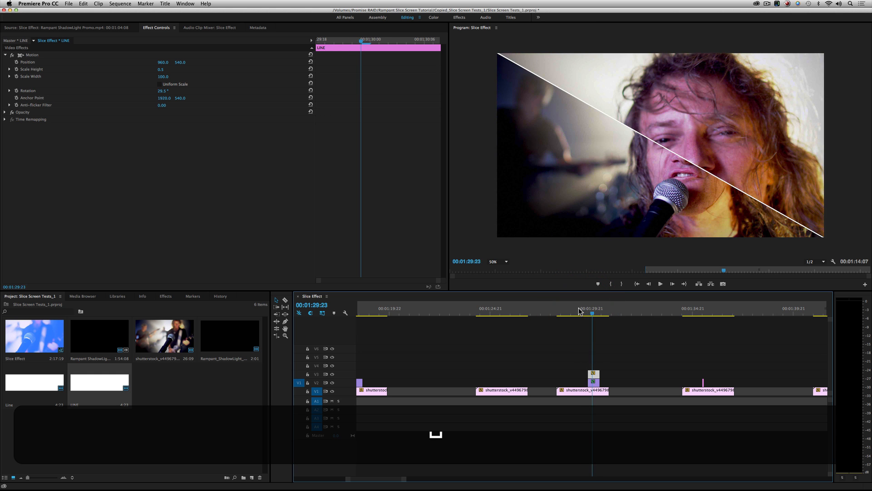
{"action": "left_click", "coordinate": [576, 306]}
{"action": "key", "text": "space"}
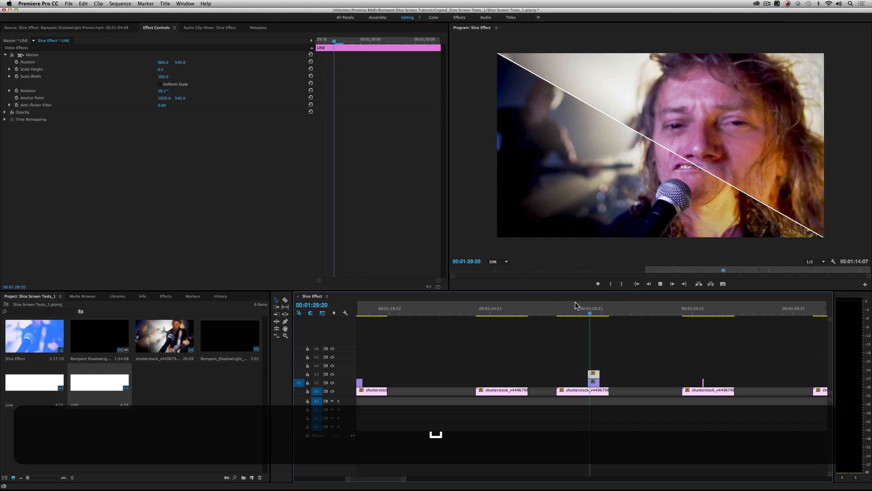
Place another LINE matte on V2 above the vertically offset shot at 00:01:42:15.
{"action": "left_click_drag", "start_coordinate": [380, 481], "coordinate": [386, 478]}
{"action": "left_click_drag", "start_coordinate": [631, 312], "coordinate": [631, 313]}
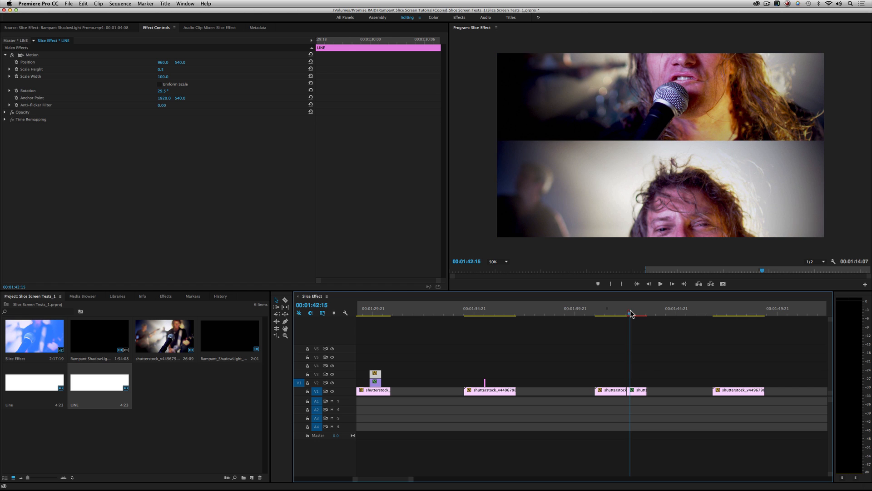
{"action": "left_click", "coordinate": [640, 393]}
{"action": "left_click_drag", "start_coordinate": [667, 400], "coordinate": [640, 393]}
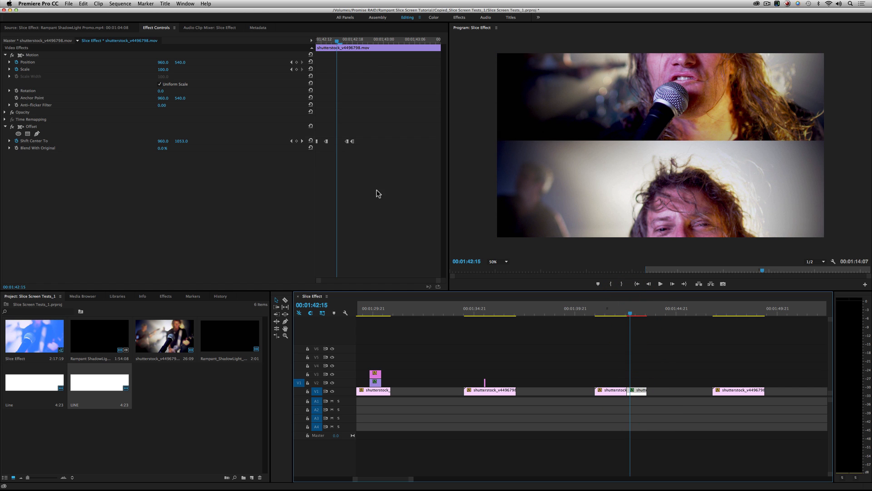
{"action": "left_click_drag", "start_coordinate": [108, 377], "coordinate": [586, 383]}
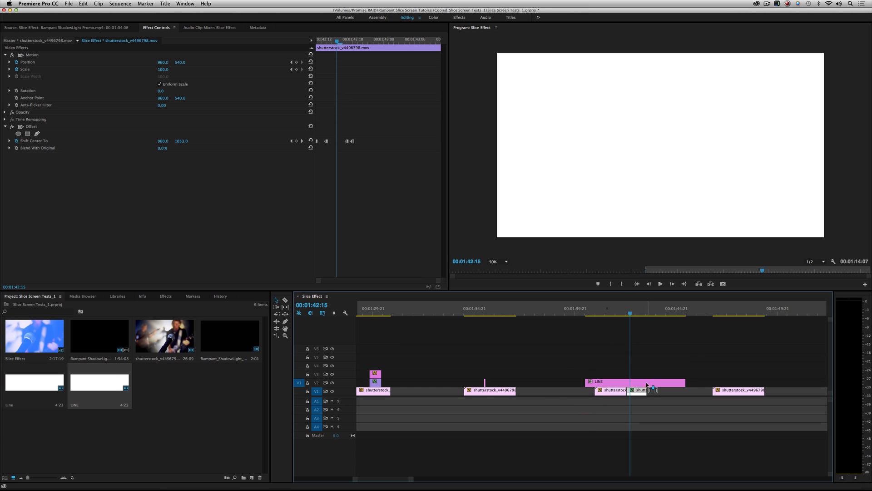
Give the new LINE clip a non-uniform Scale Height of 5 and raise it over the horizontal seam to about Y 509.
{"action": "key", "text": "shift+5"}
{"action": "left_click", "coordinate": [5, 55]}
{"action": "left_click", "coordinate": [164, 85]}
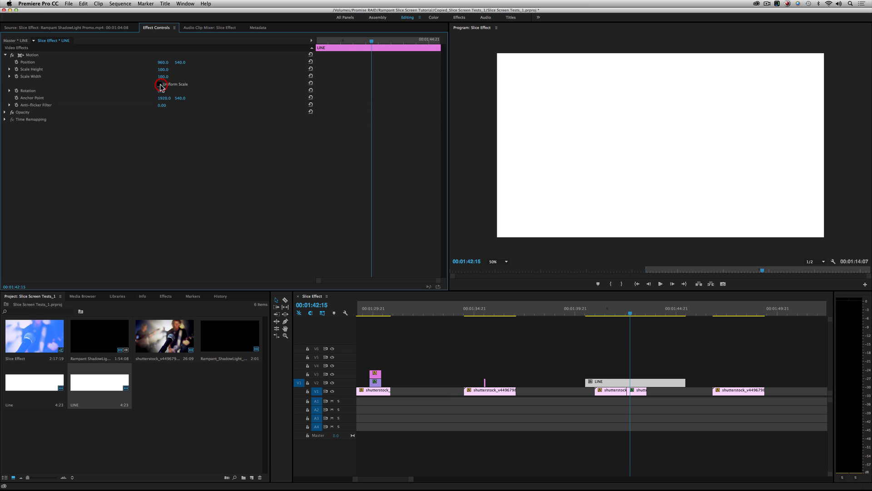
{"action": "left_click", "coordinate": [163, 69]}
{"action": "type", "text": "1"}
{"action": "key", "text": "Return"}
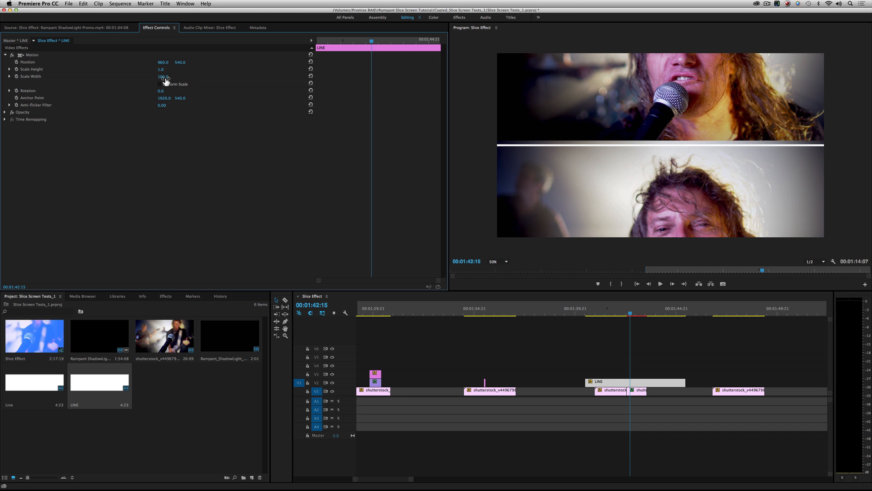
{"action": "type", "text": "5"}
{"action": "key", "text": "Return"}
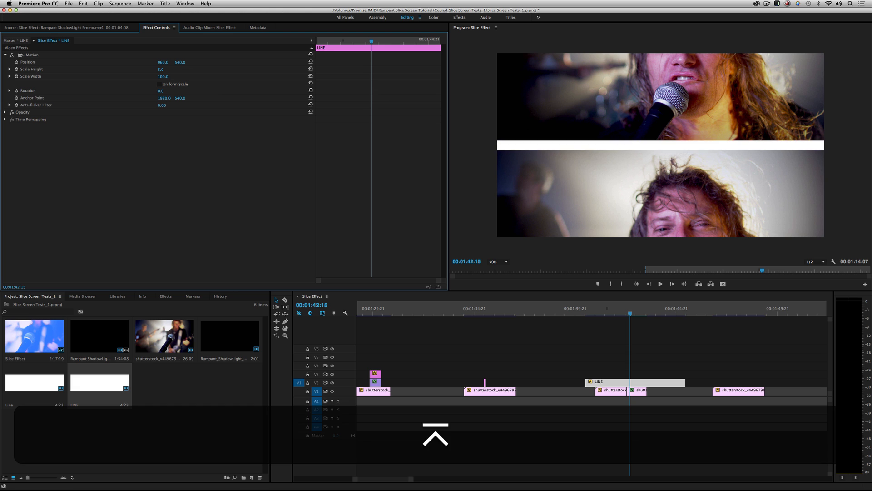
{"action": "mouse_move", "coordinate": [181, 62]}
{"action": "left_mouse_down"}
{"action": "mouse_move", "coordinate": [131, 63]}
{"action": "mouse_move", "coordinate": [167, 62]}
{"action": "left_mouse_up"}
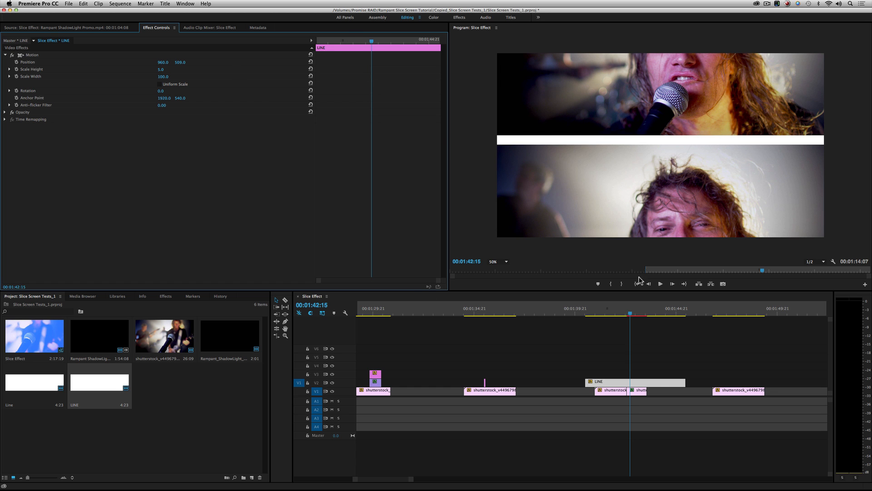
Trim both ends of the LINE clip on V2 to match the Offset clip on V1, starting at 00:01:42:11.
{"action": "left_click", "coordinate": [641, 393]}
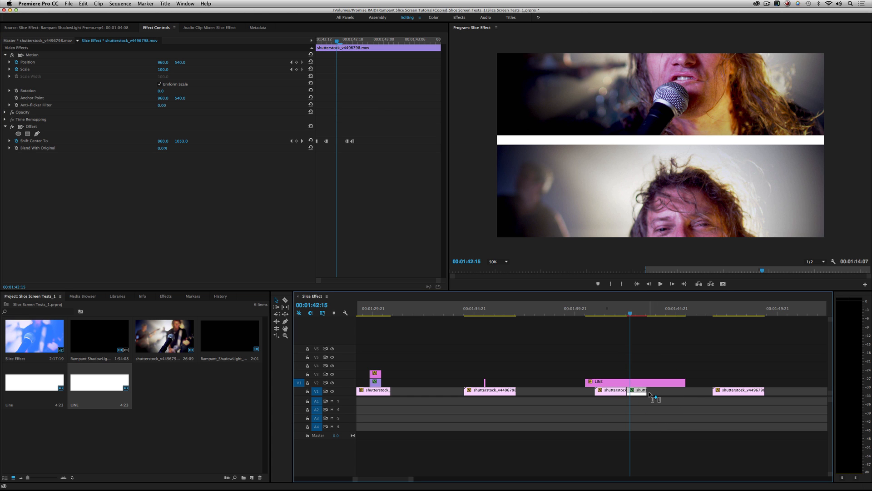
{"action": "left_click_drag", "start_coordinate": [330, 41], "coordinate": [315, 43]}
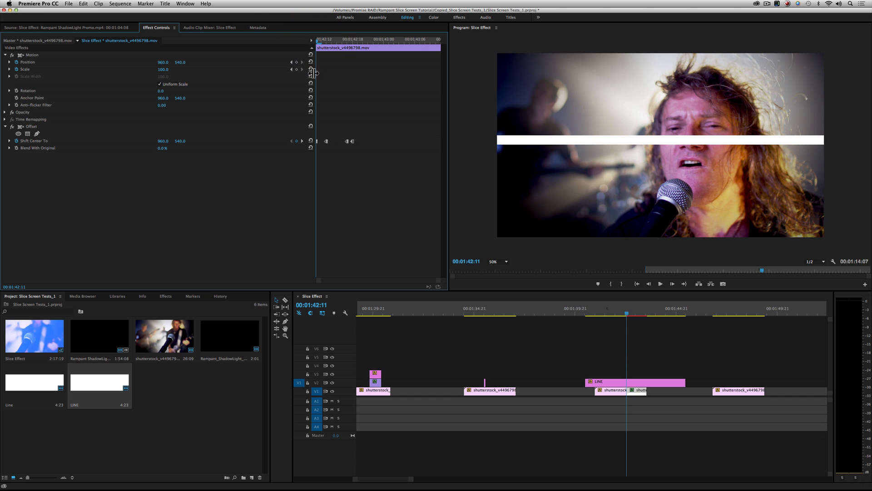
{"action": "left_click_drag", "start_coordinate": [589, 384], "coordinate": [627, 384]}
{"action": "left_click_drag", "start_coordinate": [690, 383], "coordinate": [646, 381]}
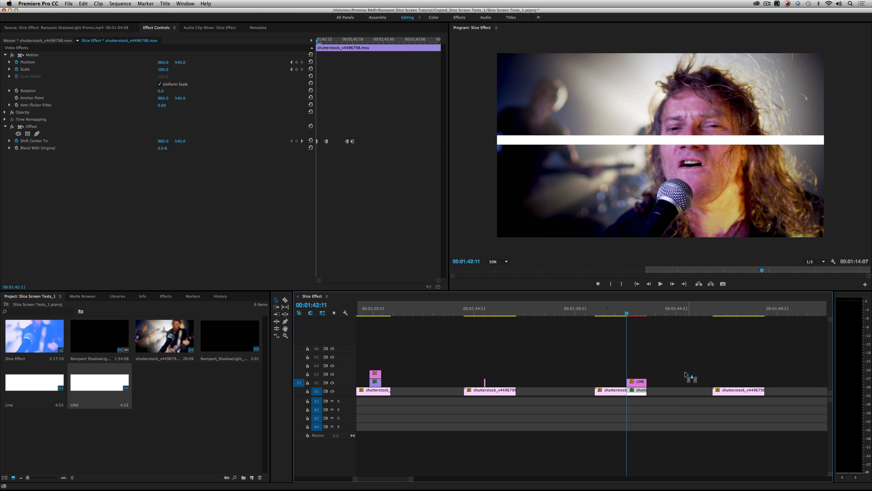
Start Position keyframes on the V2 LINE clip at 00:01:42:11 with Y at -32, above the frame.
{"action": "left_click_drag", "start_coordinate": [181, 63], "coordinate": [180, 63]}
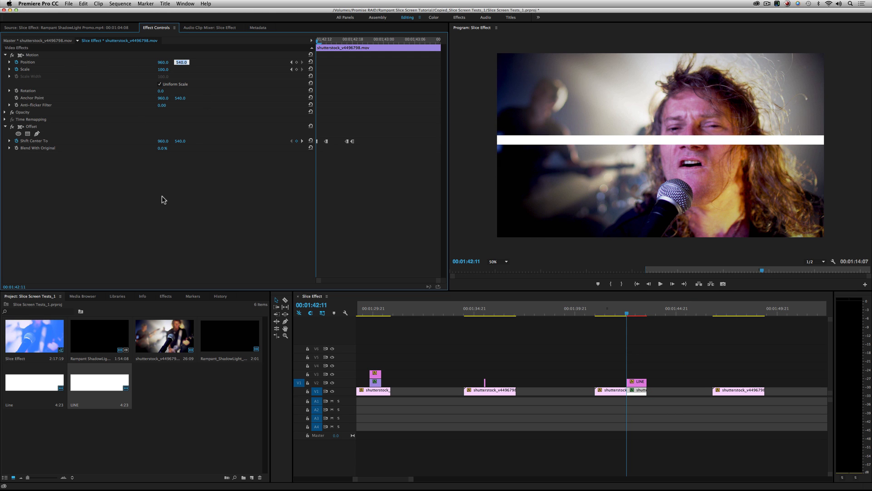
{"action": "left_click", "coordinate": [635, 382]}
{"action": "left_click", "coordinate": [16, 62]}
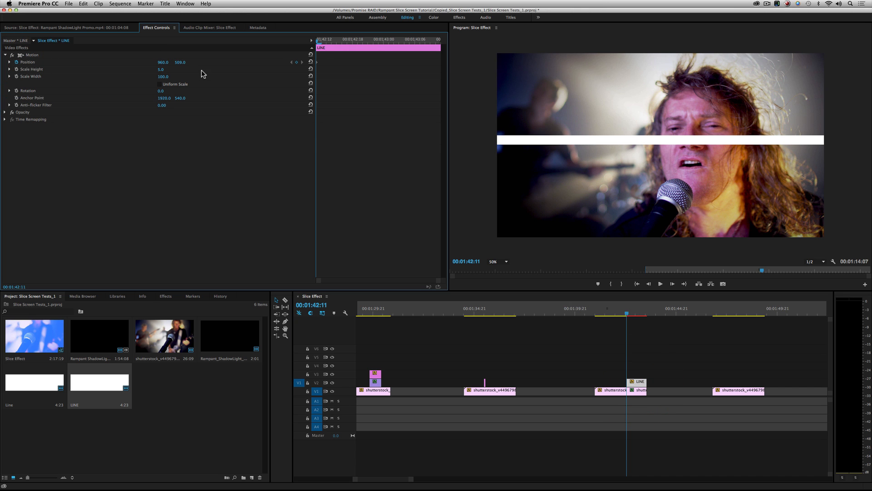
{"action": "left_click_drag", "start_coordinate": [180, 63], "coordinate": [79, 63]}
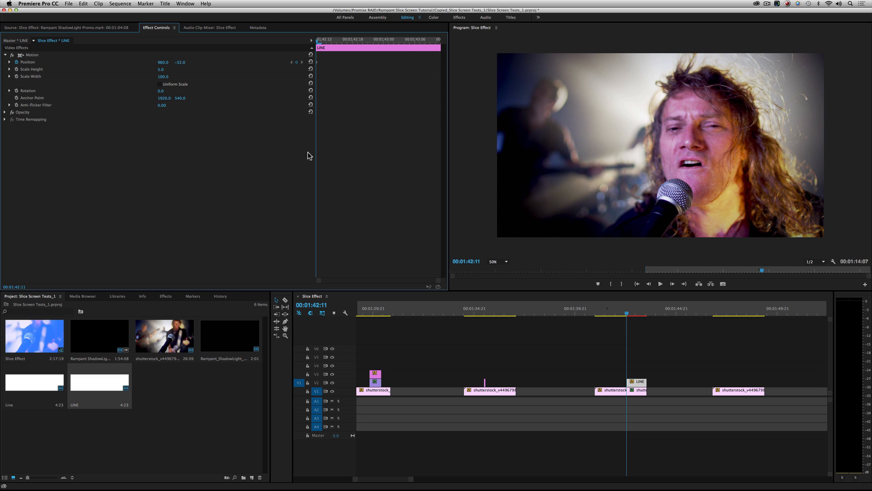
Keyframe the LINE clip's Position Y at 512 on the Offset clip's second keyframe, 00:01:42:13.
{"action": "left_click", "coordinate": [642, 390]}
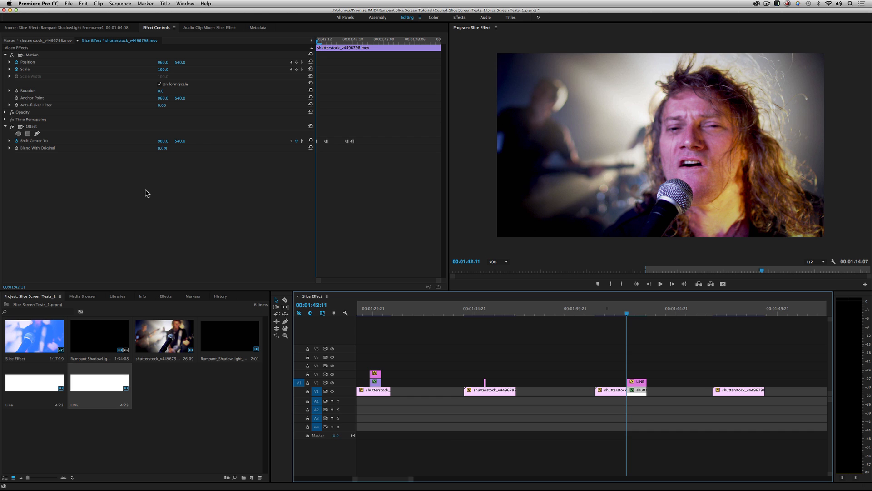
{"action": "key", "text": "Right"}
{"action": "key", "text": "Right"}
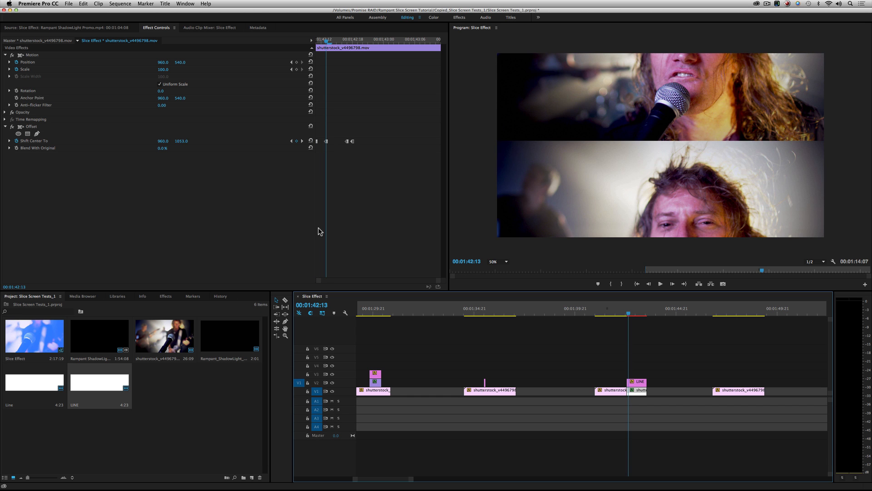
{"action": "left_click", "coordinate": [638, 382]}
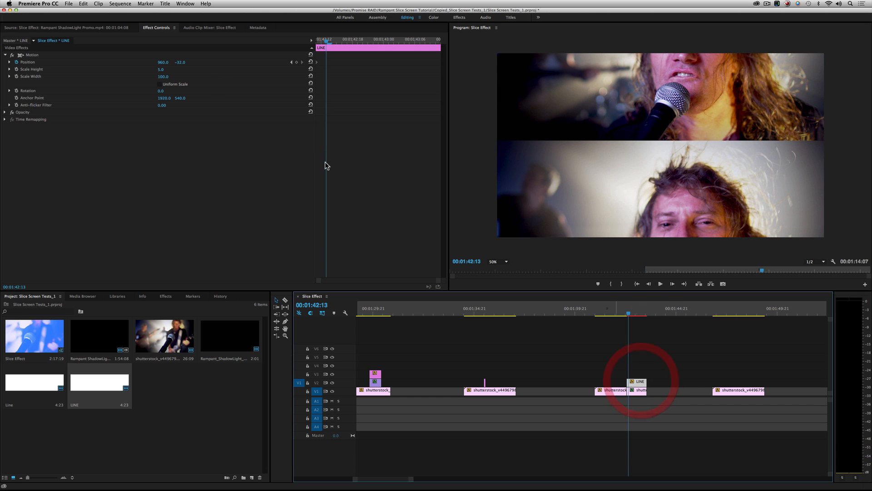
{"action": "left_click_drag", "start_coordinate": [172, 64], "coordinate": [292, 64]}
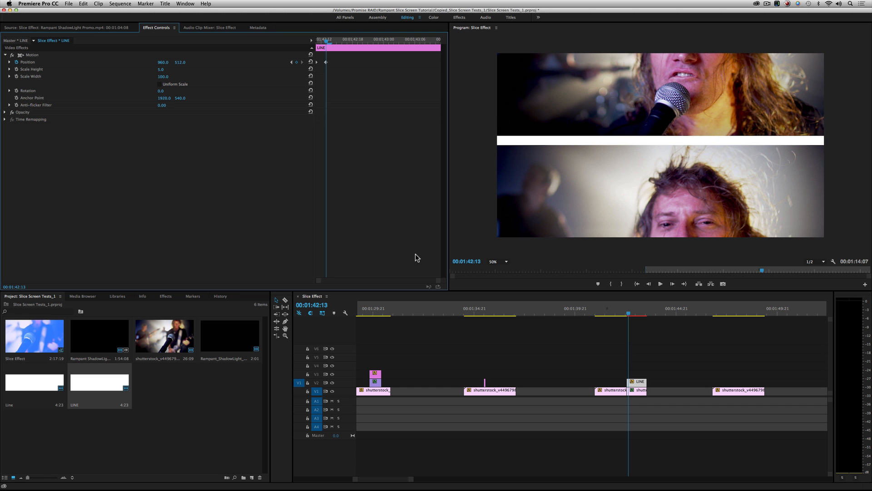
Add a Position keyframe to the LINE clip at 00:01:42:17, holding Y at 512 on the Offset clip's third keyframe.
{"action": "left_click", "coordinate": [640, 389]}
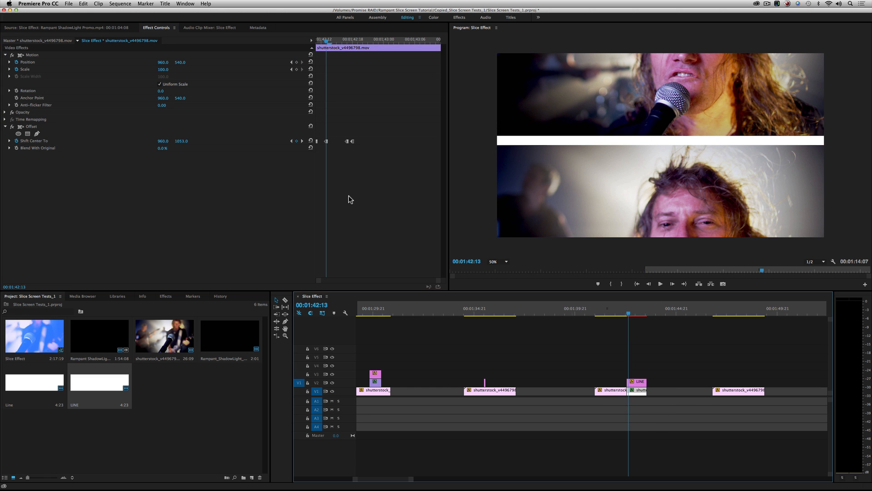
{"action": "key", "text": "Right"}
{"action": "key", "text": "Right"}
{"action": "key", "text": "Right"}
{"action": "key", "text": "Right"}
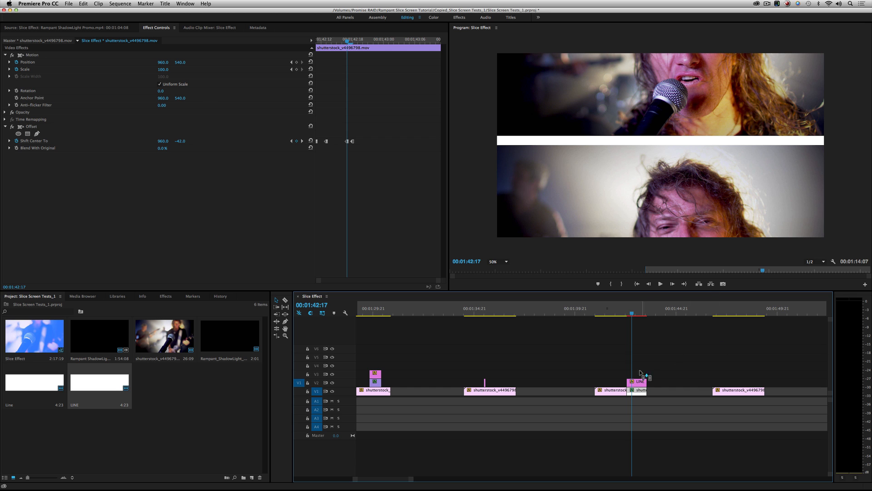
{"action": "left_click", "coordinate": [639, 382]}
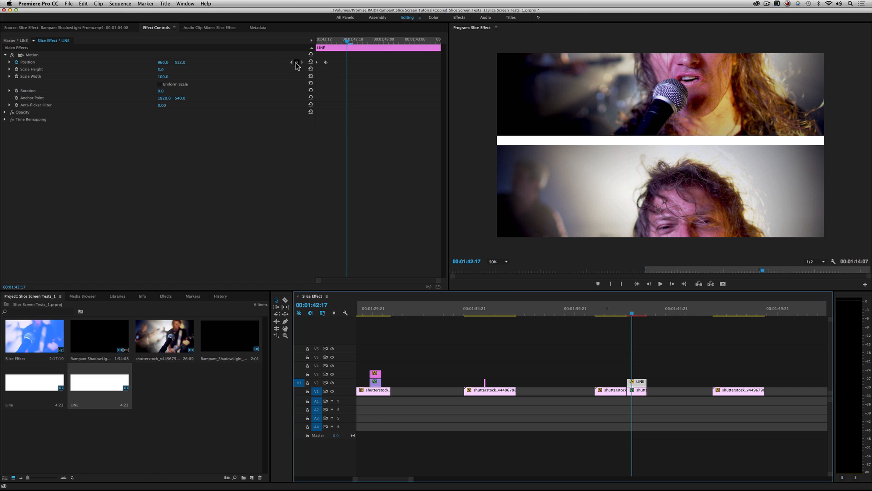
{"action": "left_click", "coordinate": [296, 63]}
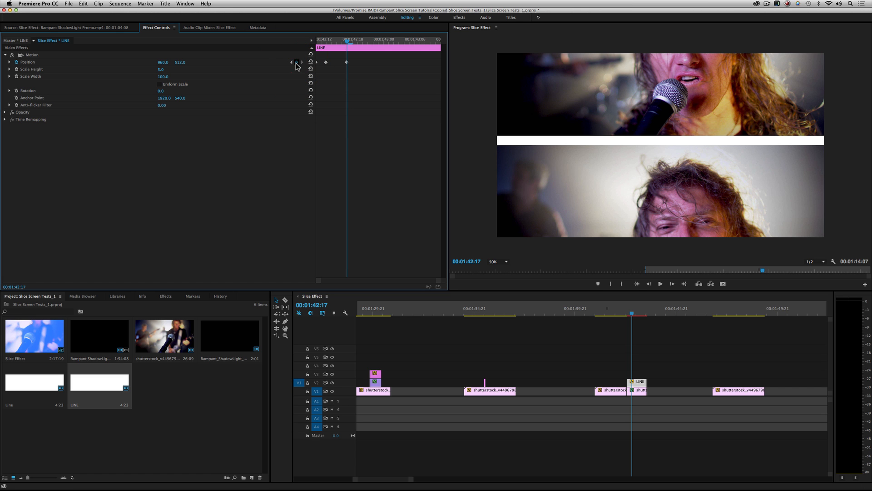
Keyframe the LINE clip's Position Y back above the frame on the Offset clip's fourth keyframe, 00:01:42:18.
{"action": "left_click", "coordinate": [638, 390]}
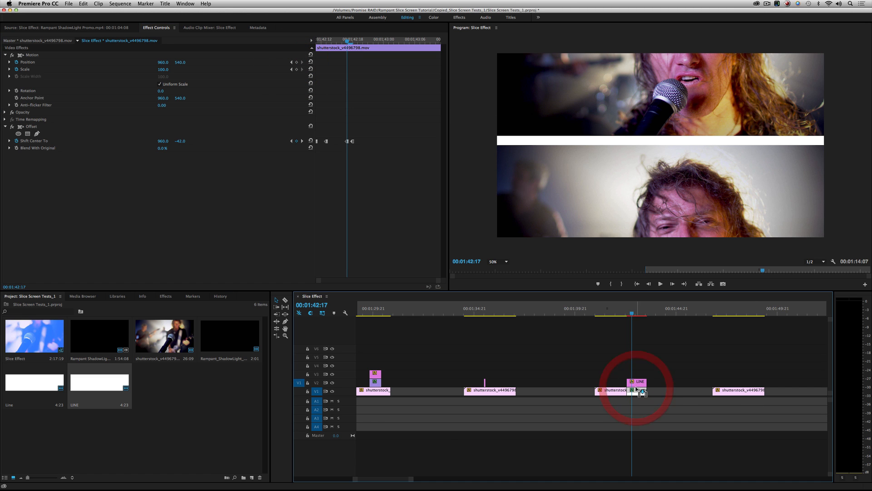
{"action": "key", "text": "Right"}
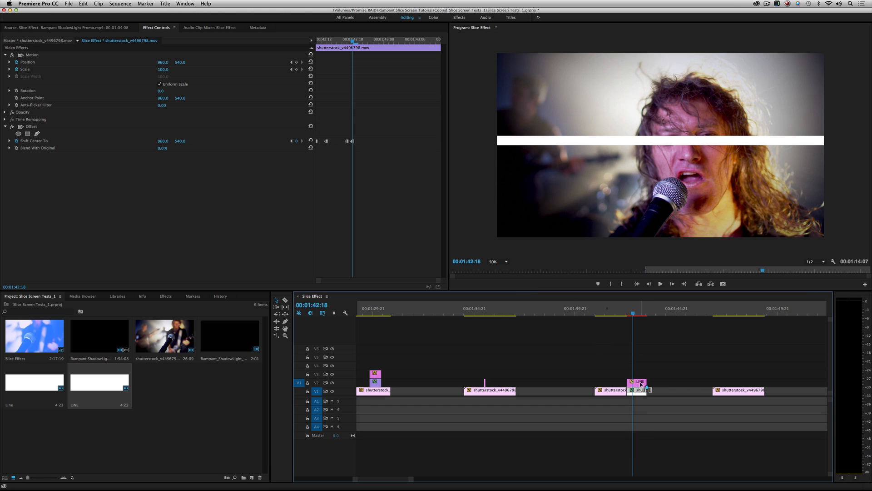
{"action": "left_click", "coordinate": [639, 381]}
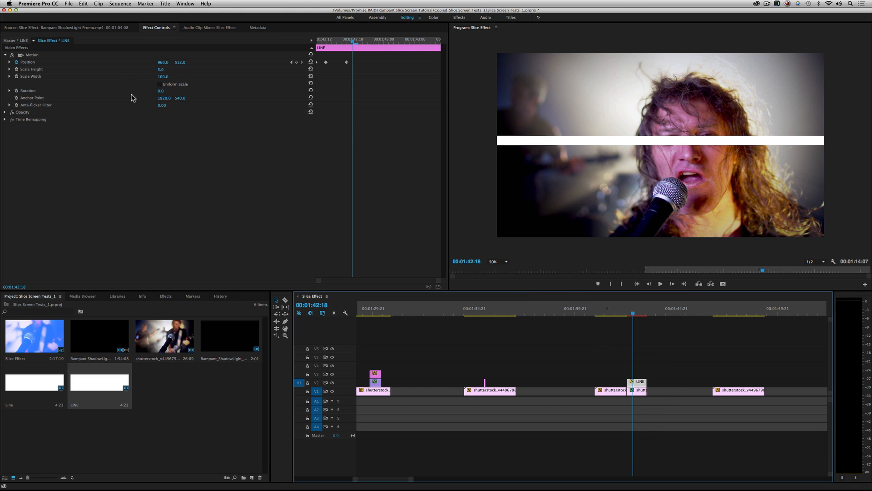
{"action": "left_click_drag", "start_coordinate": [180, 62], "coordinate": [109, 62]}
Step through the LINE clip frame by frame from 00:01:42:11 to check that the line follows the slice.
{"action": "left_click_drag", "start_coordinate": [625, 312], "coordinate": [627, 312]}
{"action": "key", "text": "Right"}
{"action": "key", "text": "Right"}
{"action": "key", "text": "Right"}
{"action": "key", "text": "Right"}
{"action": "key", "text": "Right"}
{"action": "key", "text": "Right"}
{"action": "key", "text": "Right"}
{"action": "left_click_drag", "start_coordinate": [633, 313], "coordinate": [627, 314]}
Set the temporal interpolation of all four LINE Position keyframes to Hold.
{"action": "left_click", "coordinate": [638, 385]}
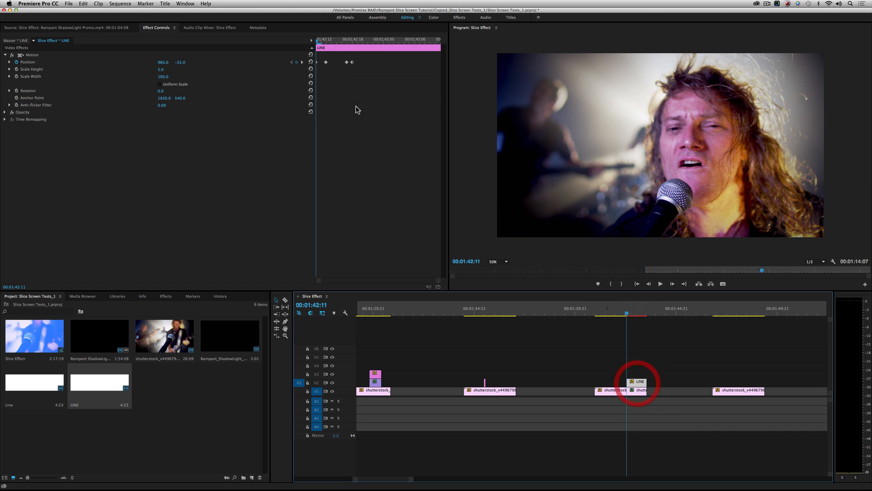
{"action": "left_click_drag", "start_coordinate": [369, 57], "coordinate": [314, 70]}
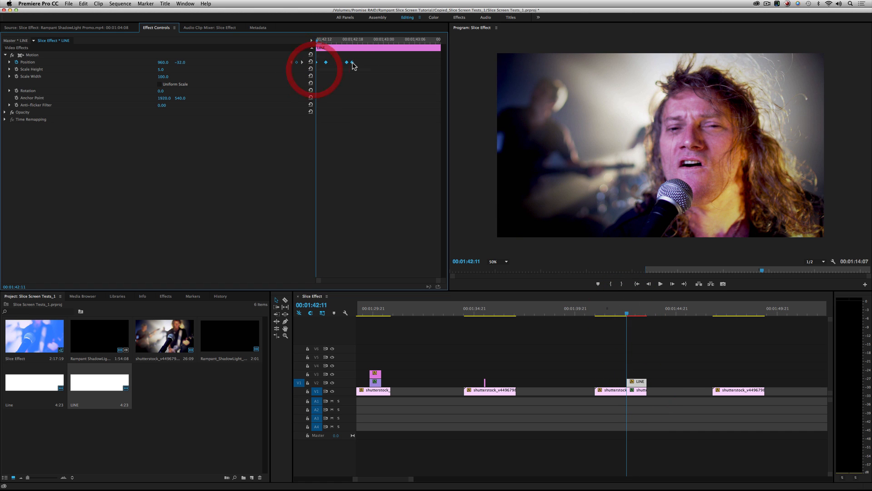
{"action": "right_click", "coordinate": [353, 65]}
{"action": "mouse_move", "coordinate": [373, 123]}
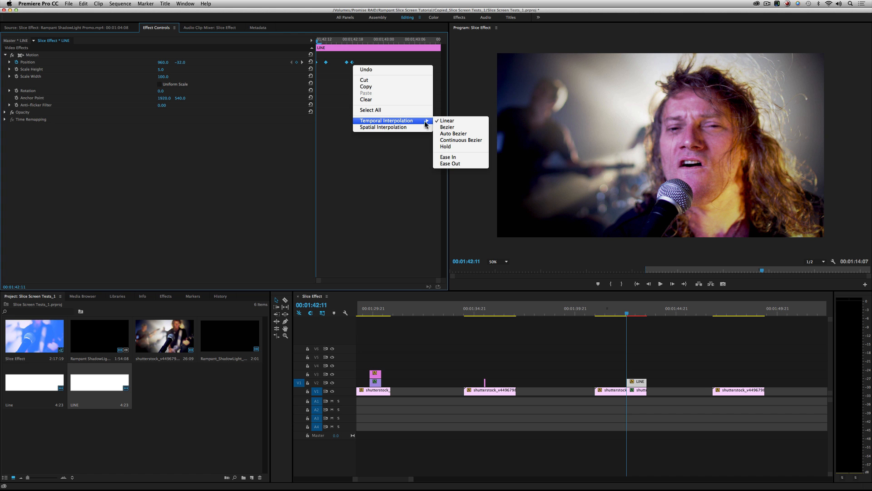
{"action": "left_click", "coordinate": [465, 146]}
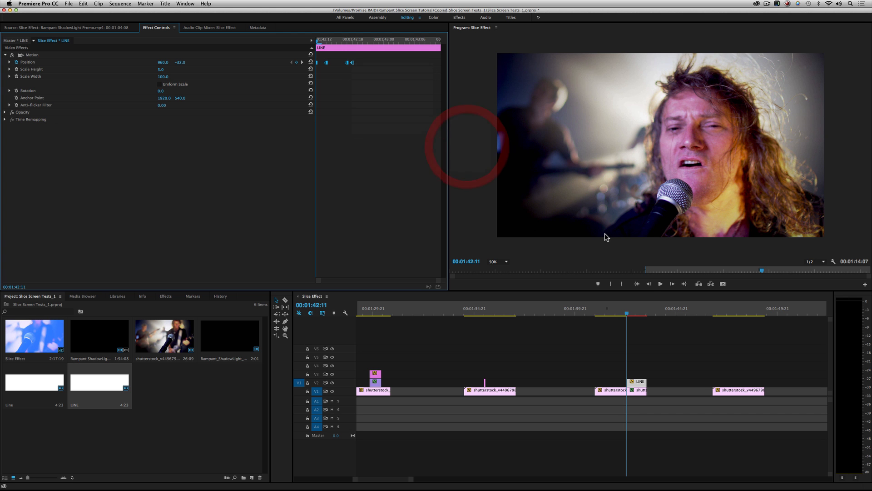
Play back the slice with the white line repeatedly from just before 00:01:42:11 to check its timing.
{"action": "key", "text": "space"}
{"action": "left_click", "coordinate": [624, 311]}
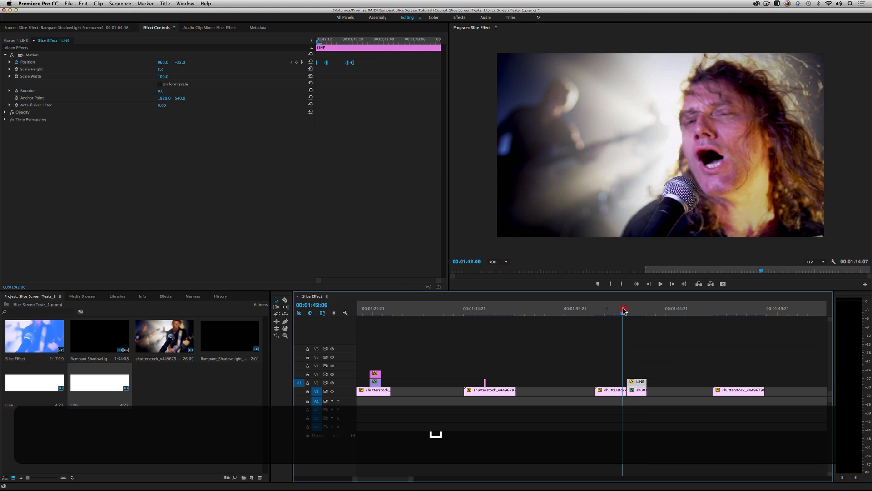
{"action": "left_click", "coordinate": [623, 311]}
{"action": "left_click", "coordinate": [625, 311]}
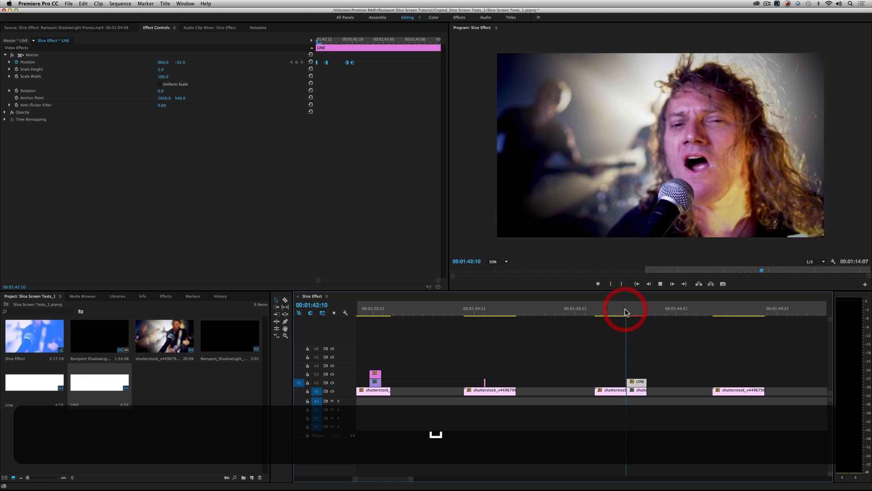
{"action": "left_click", "coordinate": [625, 311]}
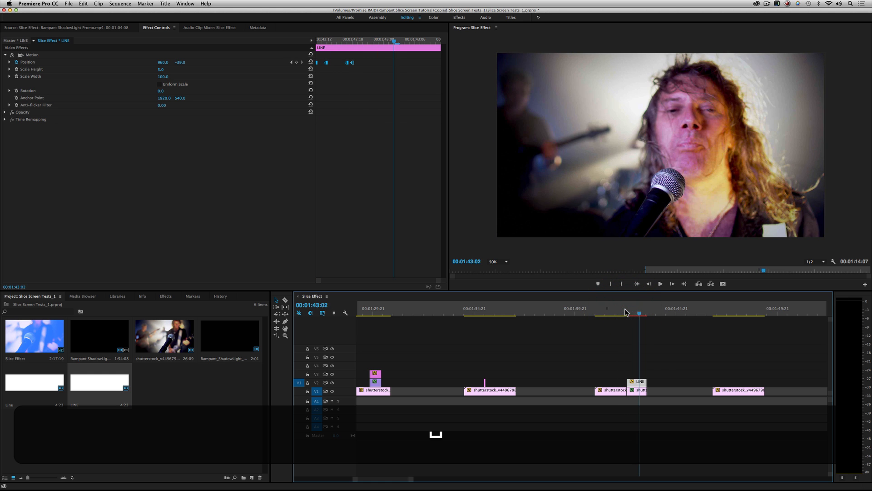
{"action": "left_click", "coordinate": [624, 311]}
{"action": "key", "text": "space"}
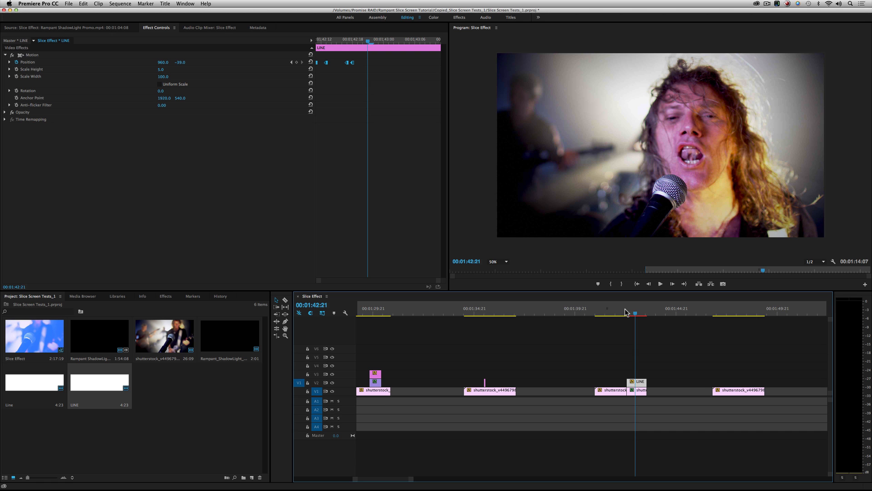
{"action": "left_click", "coordinate": [631, 311]}
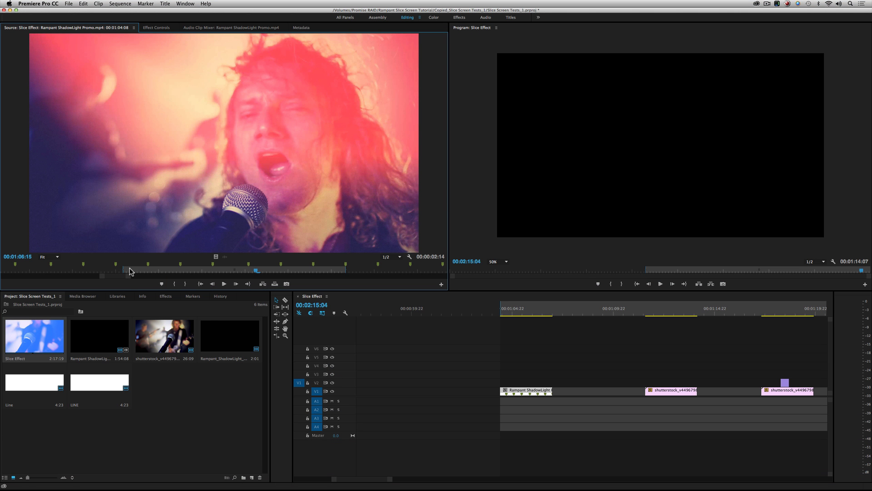
Play the reference promo in the source monitor and scrub back through its slice section.
{"action": "left_click", "coordinate": [129, 268]}
{"action": "key", "text": "space"}
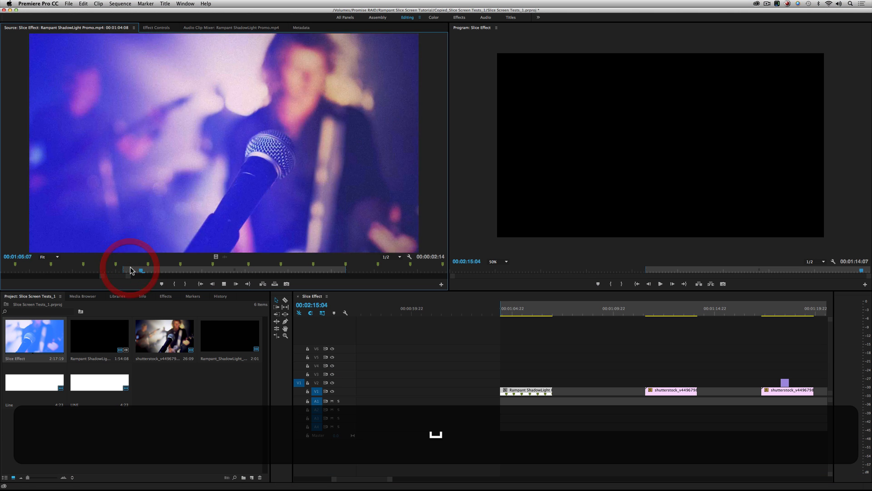
{"action": "key", "text": "space"}
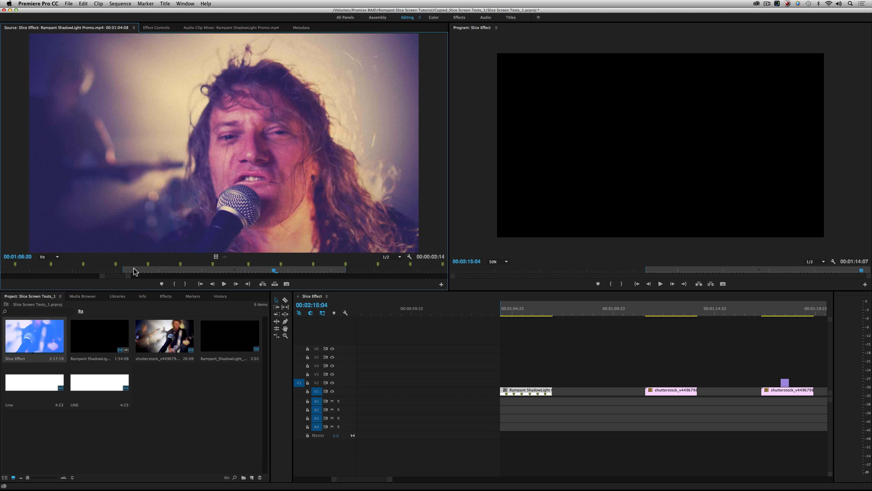
{"action": "left_click_drag", "start_coordinate": [151, 270], "coordinate": [190, 273]}
Play back the combined slice sequence on the timeline from about 00:02:10:19.
{"action": "left_click_drag", "start_coordinate": [371, 474], "coordinate": [414, 485]}
{"action": "left_click_drag", "start_coordinate": [483, 310], "coordinate": [474, 308]}
{"action": "key", "text": "space"}
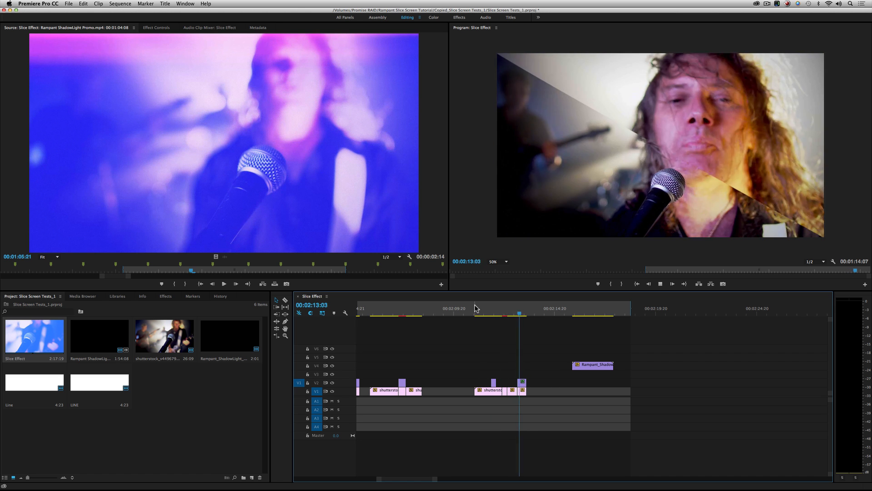
{"action": "mouse_move", "coordinate": [475, 309]}
{"action": "left_mouse_down"}
{"action": "mouse_move", "coordinate": [527, 310]}
{"action": "mouse_move", "coordinate": [465, 309]}
{"action": "mouse_move", "coordinate": [474, 309]}
{"action": "left_mouse_up"}
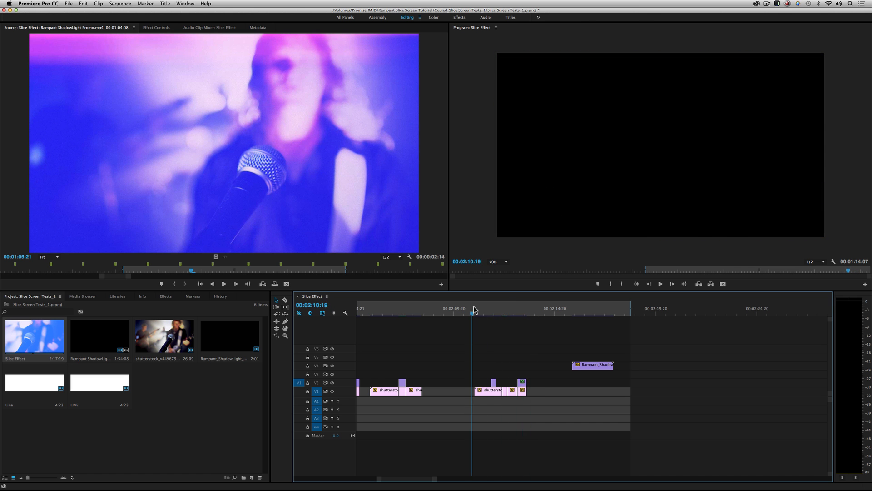
{"action": "key", "text": "space"}
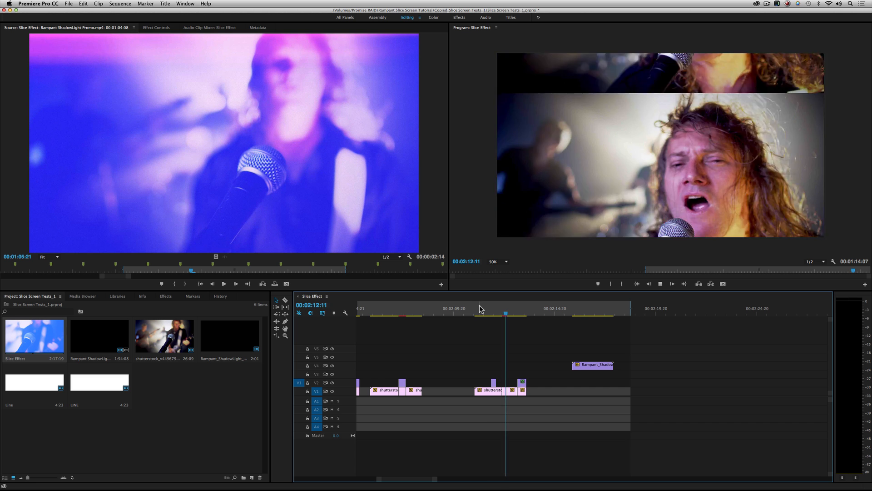
{"action": "key", "text": "space"}
Preview Rampant_ShadowLight_372.mov and place it on V3 above the shutterstock slice clips, starting at about 00:02:11.
{"action": "left_click", "coordinate": [245, 397]}
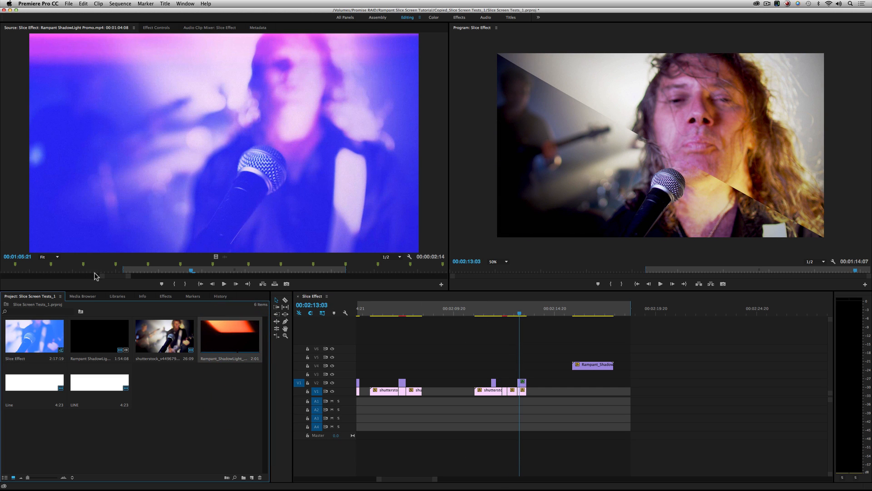
{"action": "double_click", "coordinate": [206, 326]}
{"action": "left_click", "coordinate": [2, 270]}
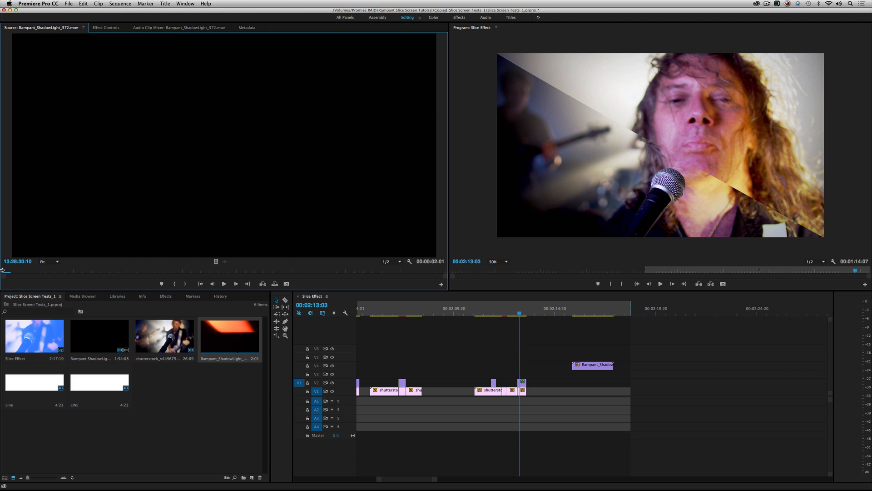
{"action": "key", "text": "space"}
{"action": "key", "text": "space"}
{"action": "left_click", "coordinate": [236, 345]}
{"action": "left_click_drag", "start_coordinate": [237, 347], "coordinate": [483, 372]}
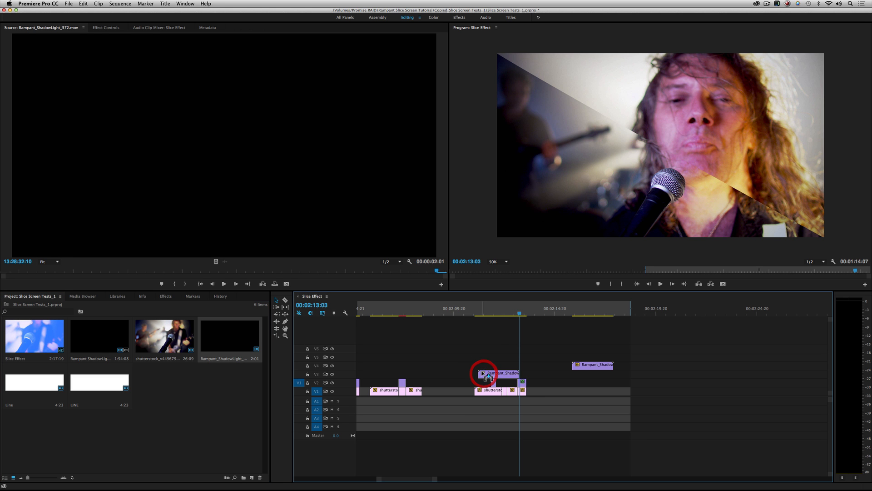
Play through the light overlay on V3 and set its opacity blend mode to Screen.
{"action": "left_click", "coordinate": [467, 307]}
{"action": "key", "text": "space"}
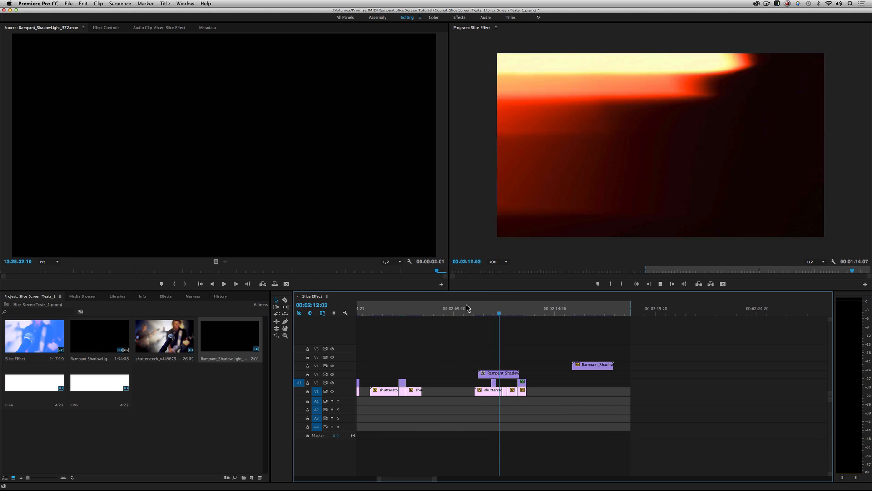
{"action": "left_click", "coordinate": [473, 308]}
{"action": "key", "text": "space"}
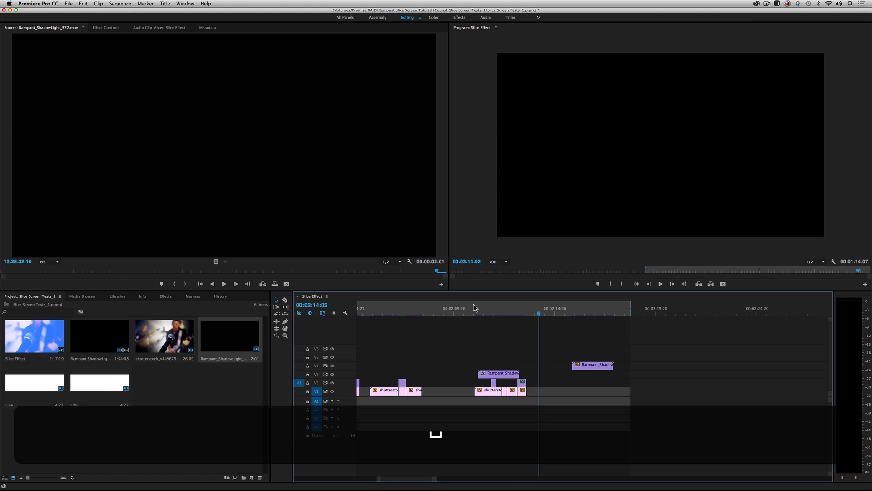
{"action": "key", "text": "space"}
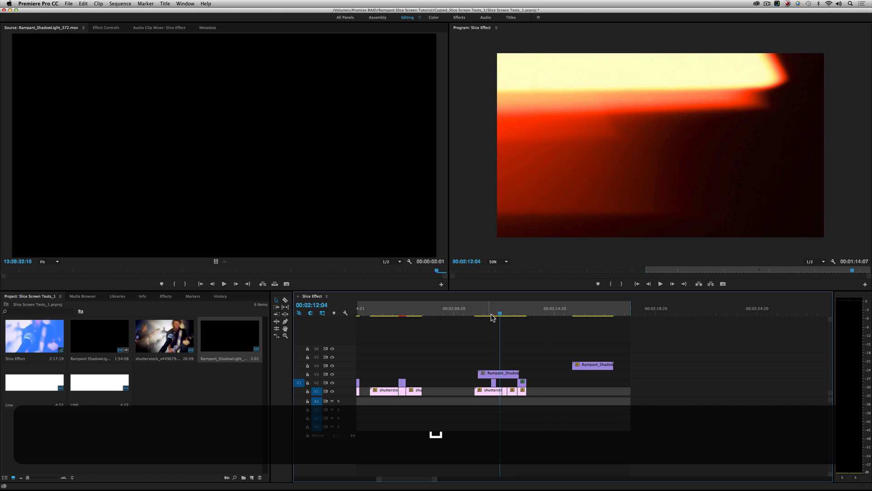
{"action": "left_click", "coordinate": [503, 373]}
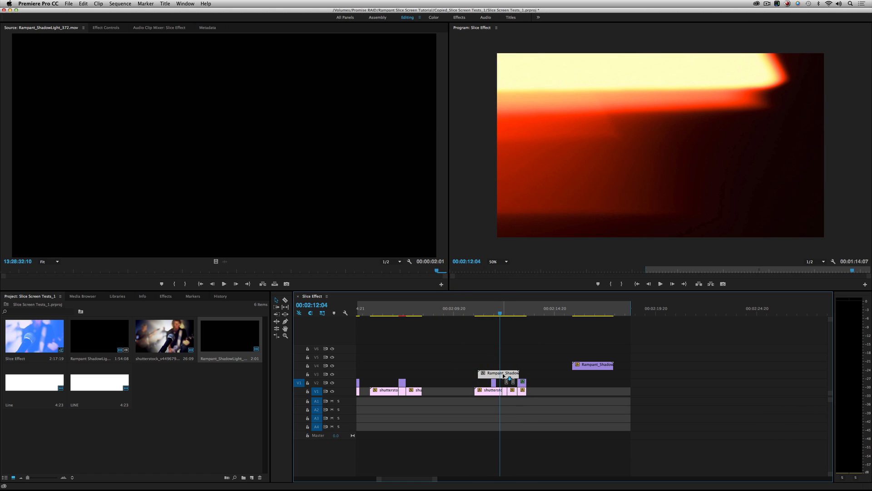
{"action": "key", "text": "shift+5"}
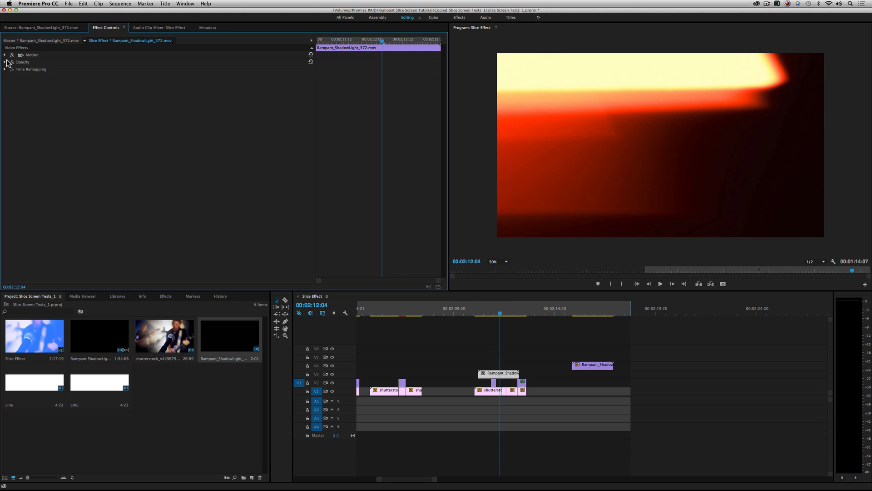
{"action": "left_click", "coordinate": [5, 62]}
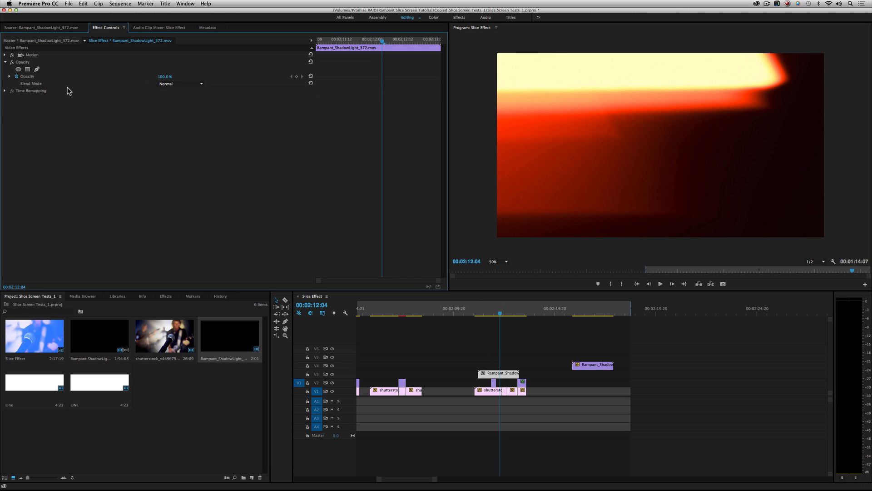
{"action": "left_click", "coordinate": [186, 83]}
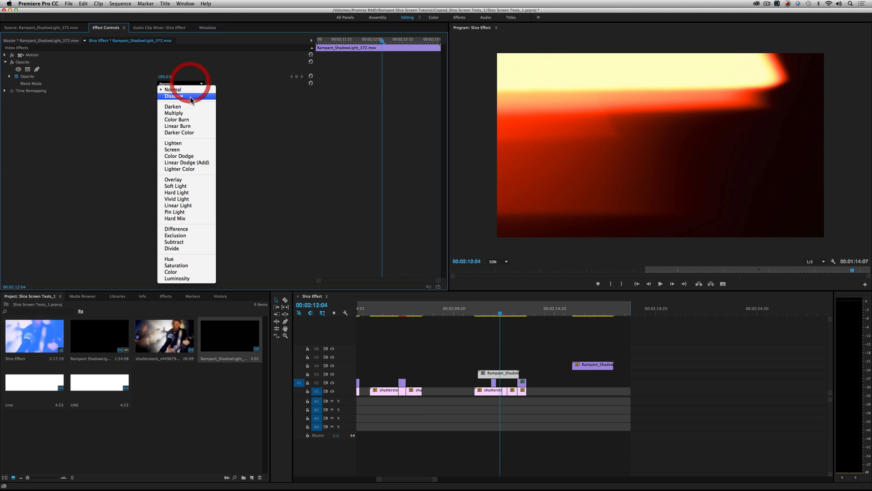
{"action": "left_click", "coordinate": [201, 150]}
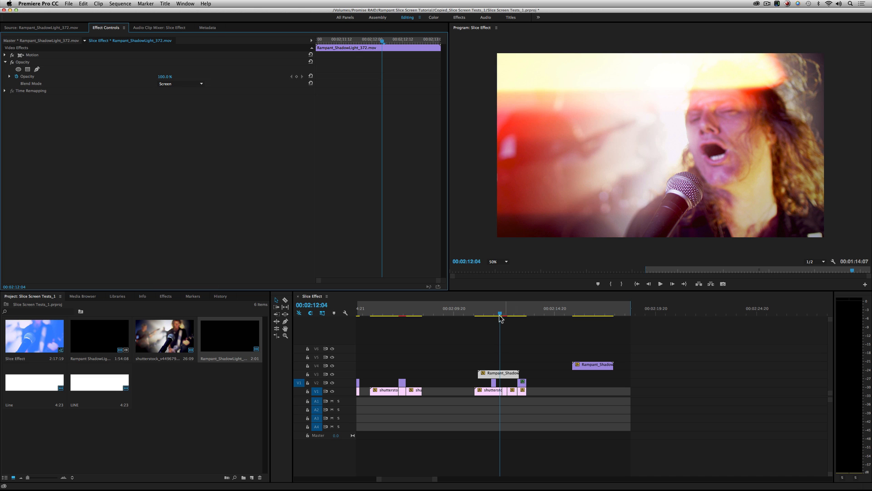
Play back the screened overlay and set the Rampant_ShadowLight_372.mov clip's Scale to 50.
{"action": "left_click", "coordinate": [474, 314]}
{"action": "key", "text": "space"}
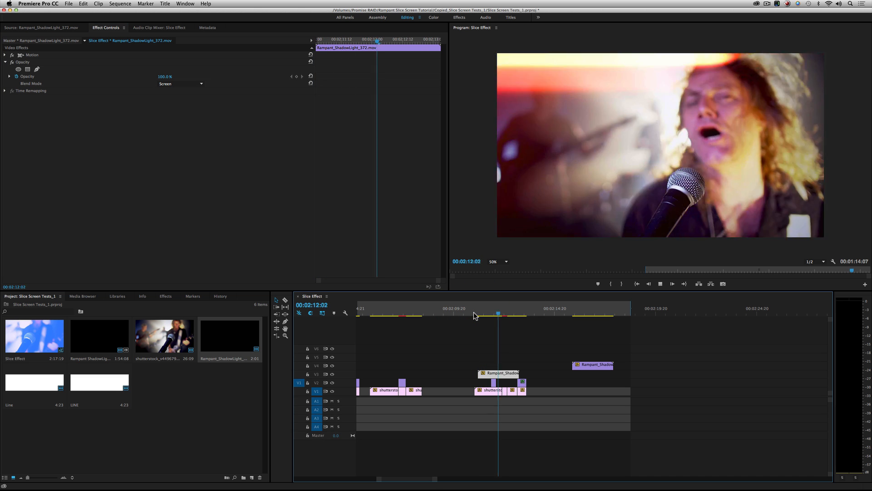
{"action": "left_click", "coordinate": [474, 313]}
{"action": "key", "text": "space"}
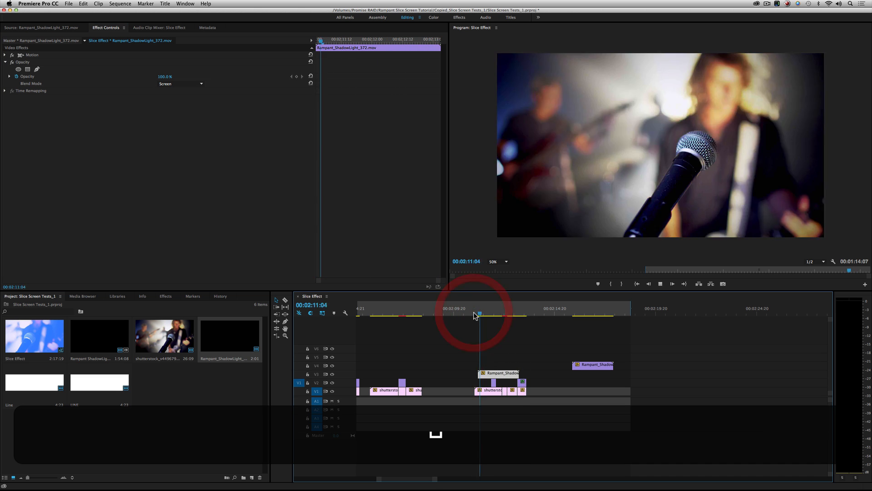
{"action": "key", "text": "space"}
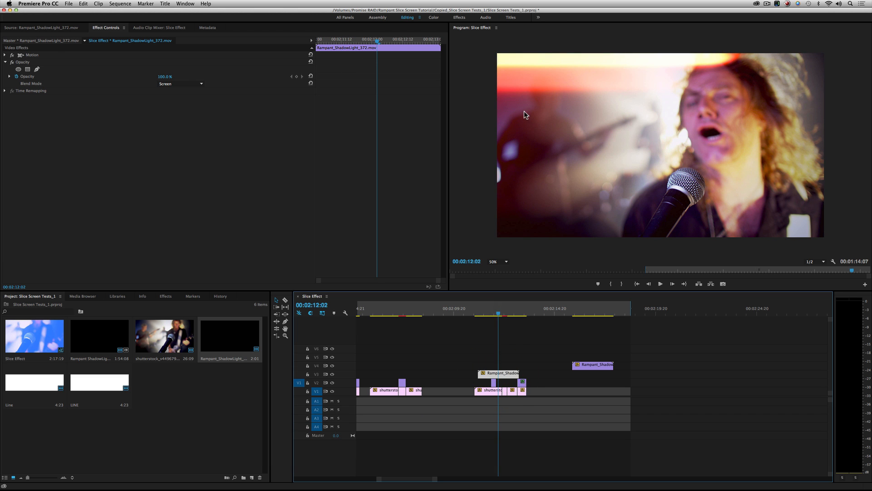
{"action": "left_click", "coordinate": [5, 55]}
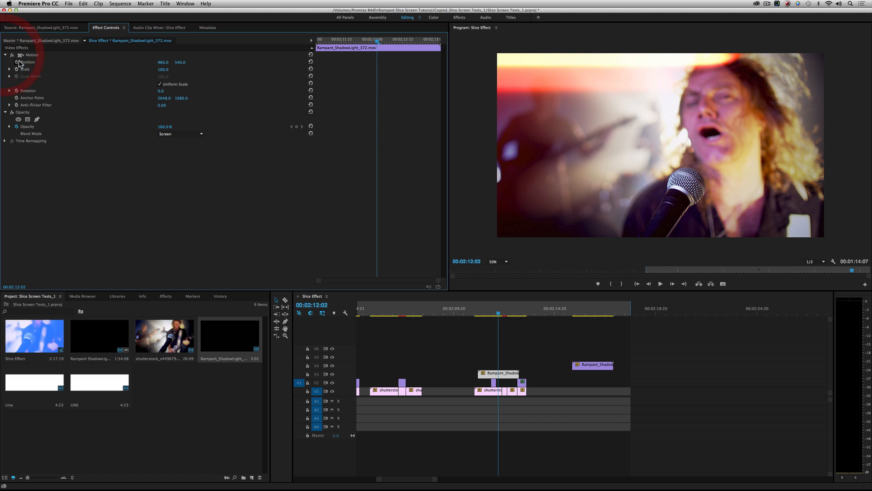
{"action": "left_click_drag", "start_coordinate": [162, 69], "coordinate": [139, 69]}
Play back the slice sequence with the scaled light overlay repeatedly from about 00:02:11 to review the result.
{"action": "key", "text": "space"}
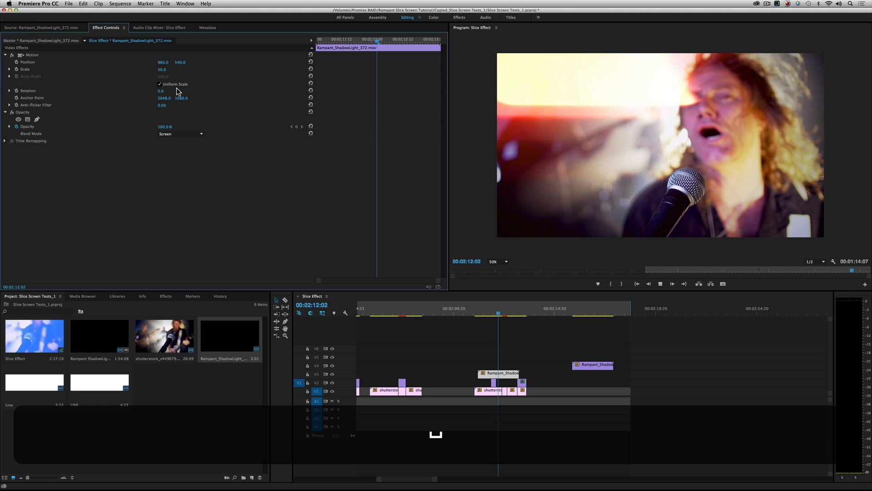
{"action": "key", "text": "space"}
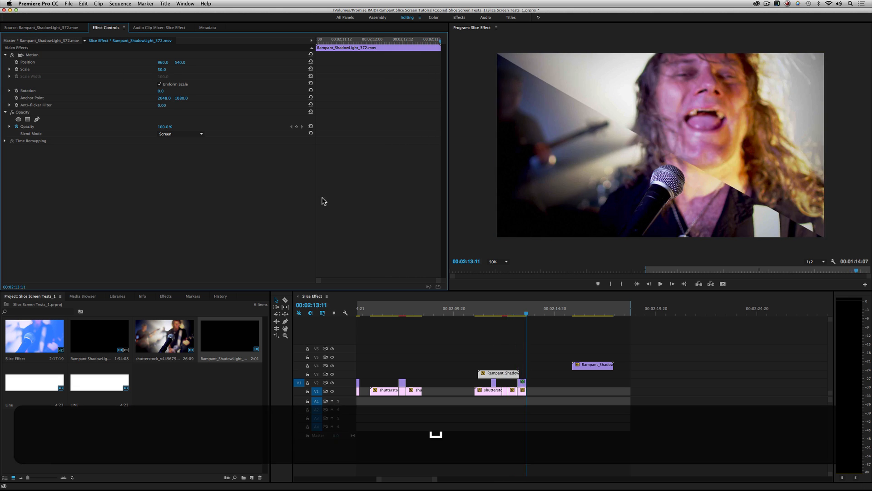
{"action": "left_click", "coordinate": [474, 308]}
{"action": "key", "text": "space"}
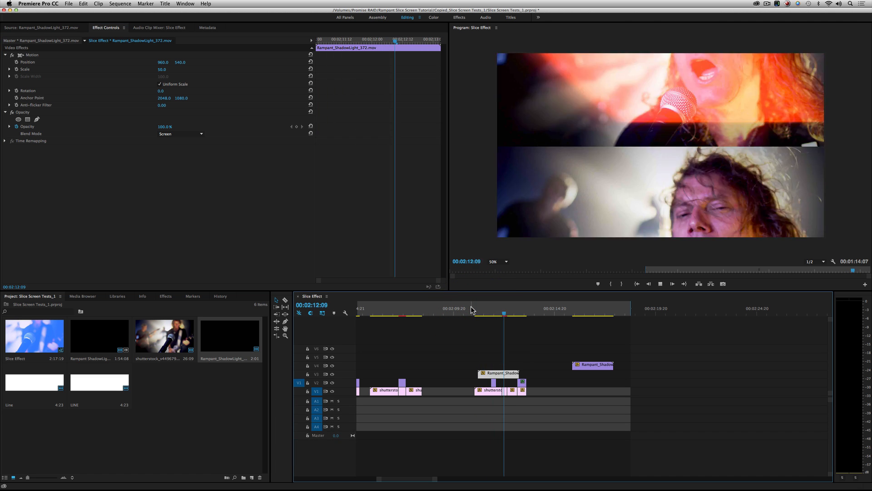
{"action": "key", "text": "space"}
{"action": "left_click", "coordinate": [475, 311]}
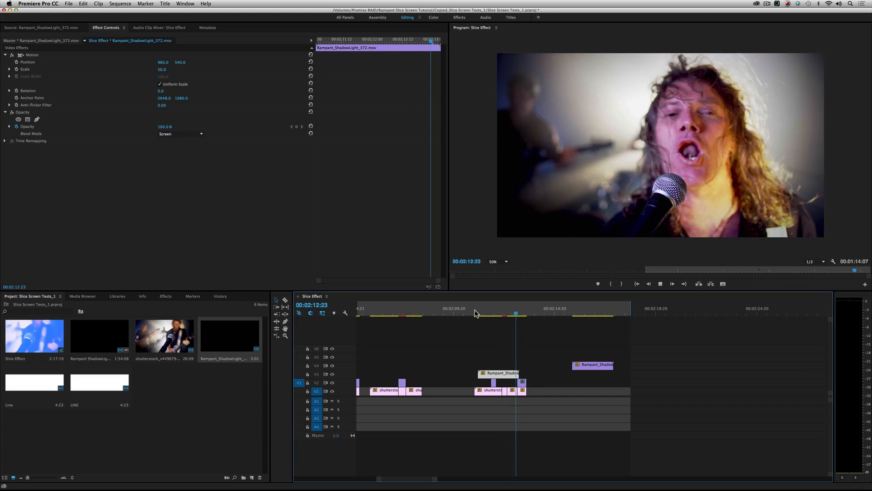
{"action": "left_click", "coordinate": [475, 312]}
{"action": "left_click", "coordinate": [475, 311]}
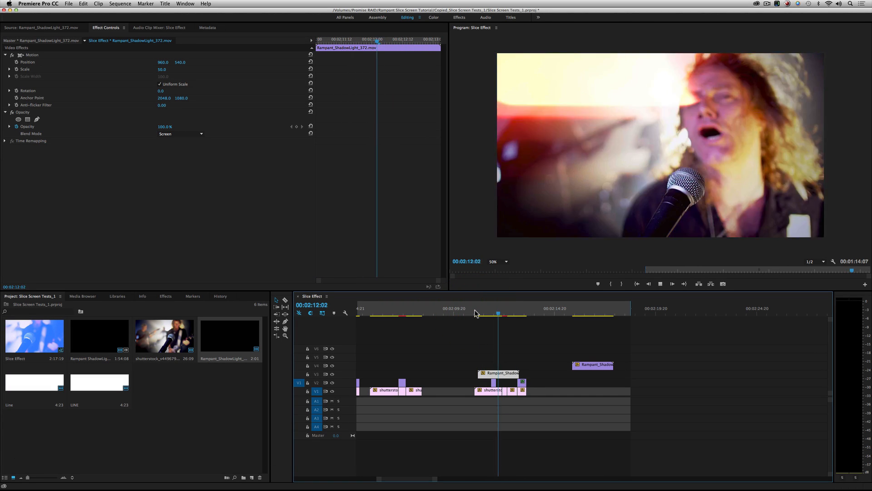
{"action": "key", "text": "space"}
{"action": "left_click", "coordinate": [476, 313]}
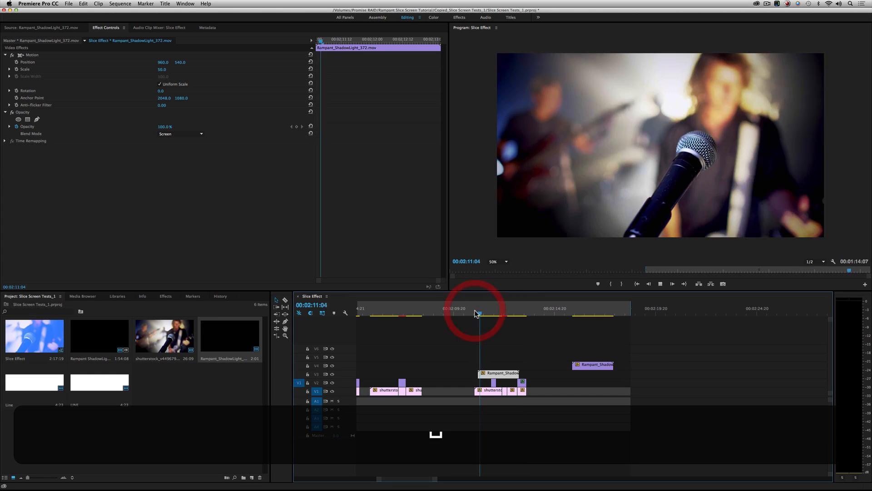